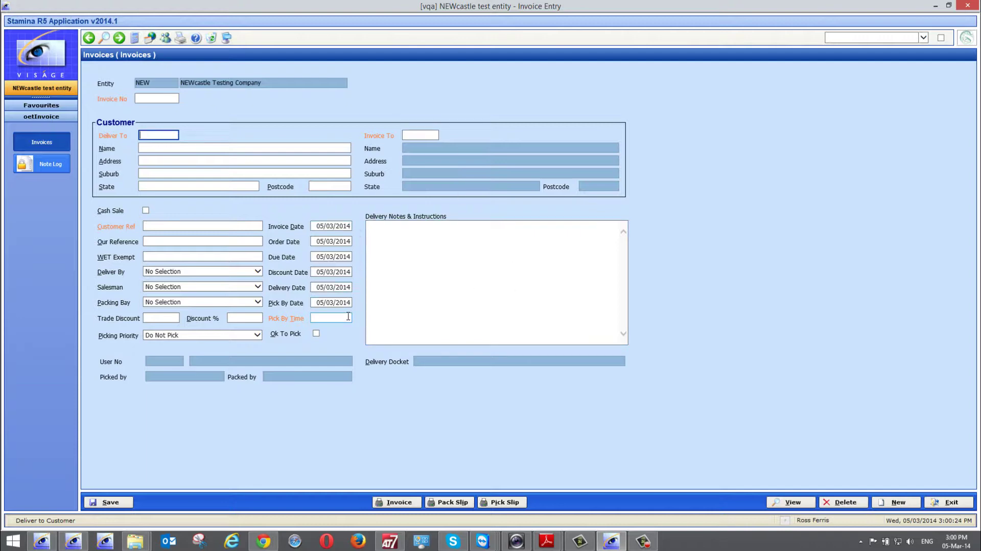
- Enter RF as the Deliver To customer to load its address and freight delivery details
mouse_move(348, 317)
text(rf)
key(Tab)
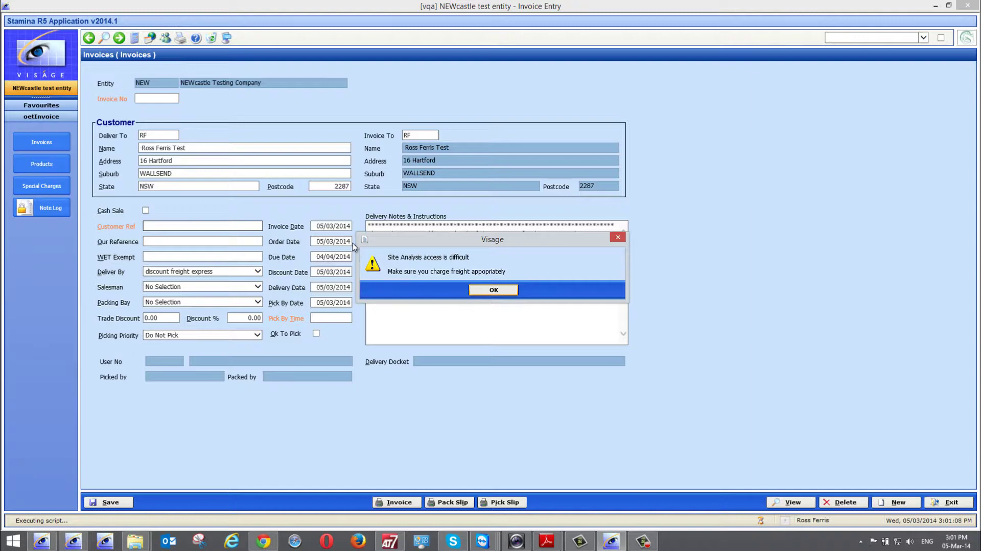
- Read the delivery notes, dismiss the site-access freight warning, and bring up the Deliver To options
drag(422, 246, 266, 109)
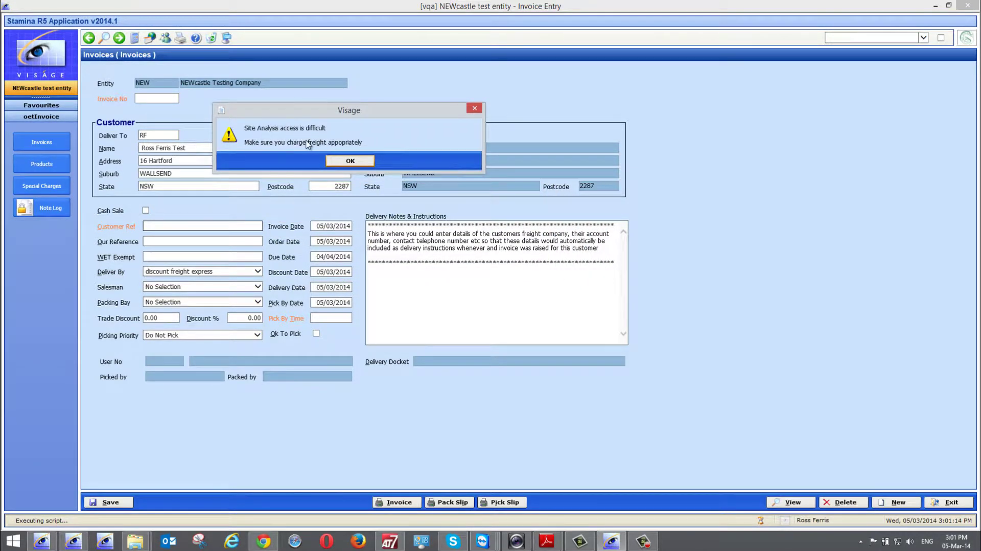
click(339, 162)
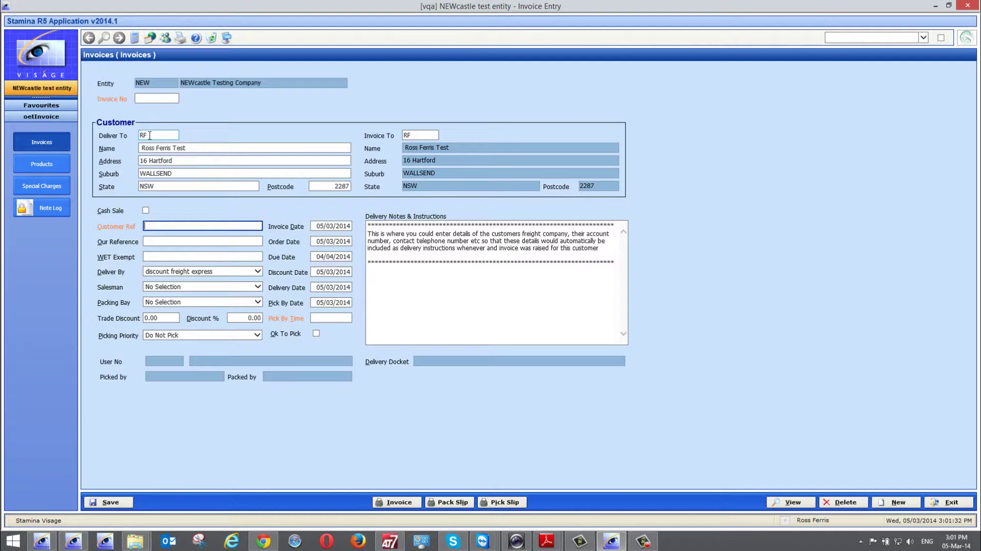
right_click(150, 135)
- Open customer RF's account settings, make the customer reference Mandatory and Unique, then exit without saving
click(163, 152)
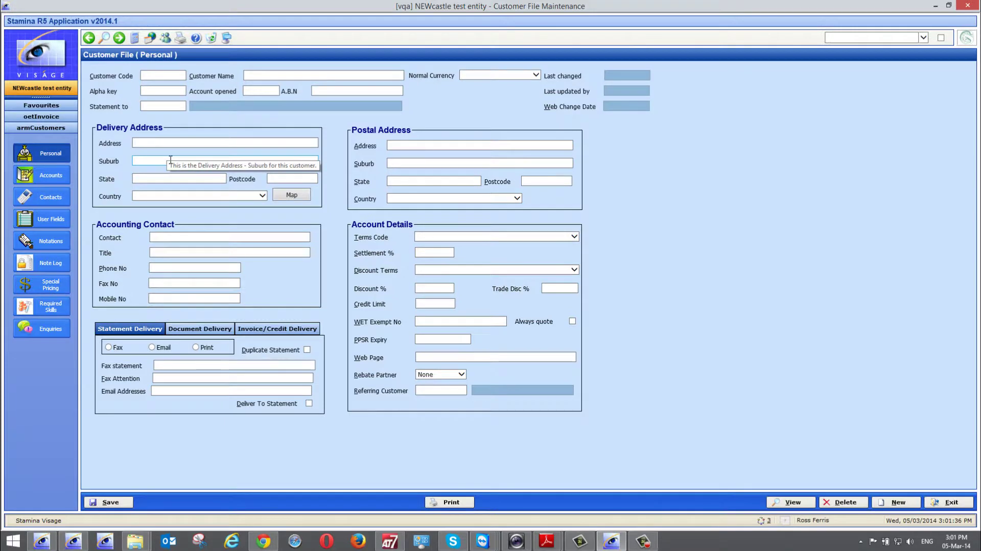
click(50, 177)
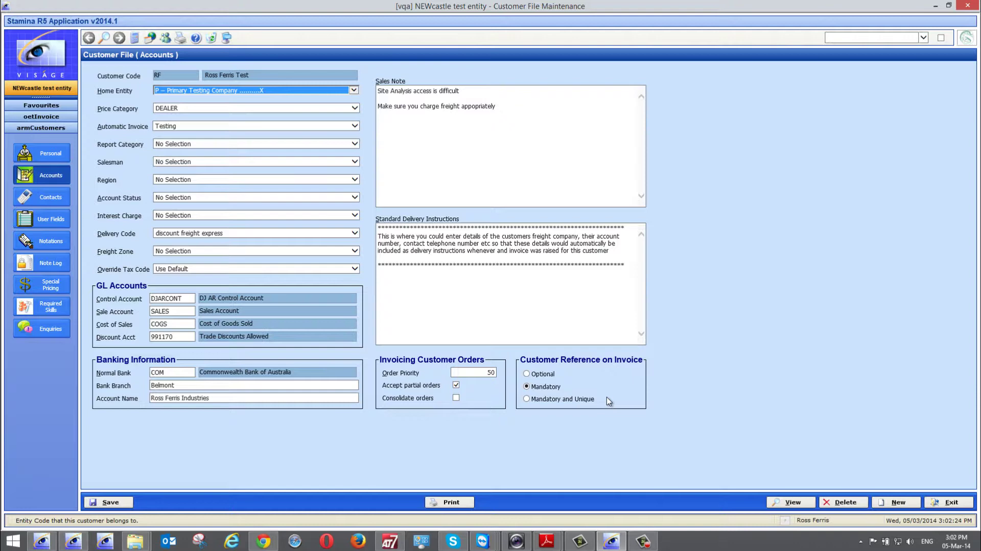
click(527, 399)
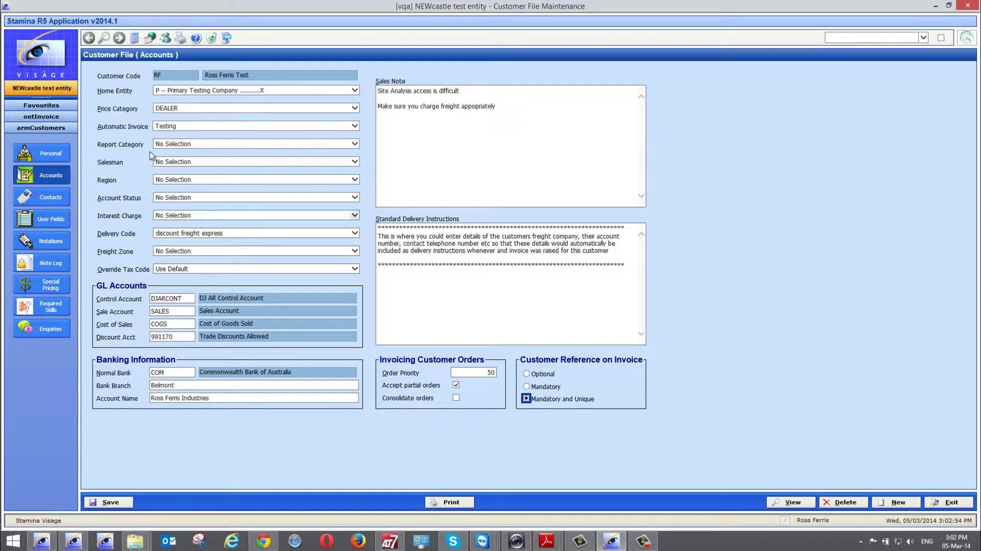
mouse_move(170, 112)
click(952, 503)
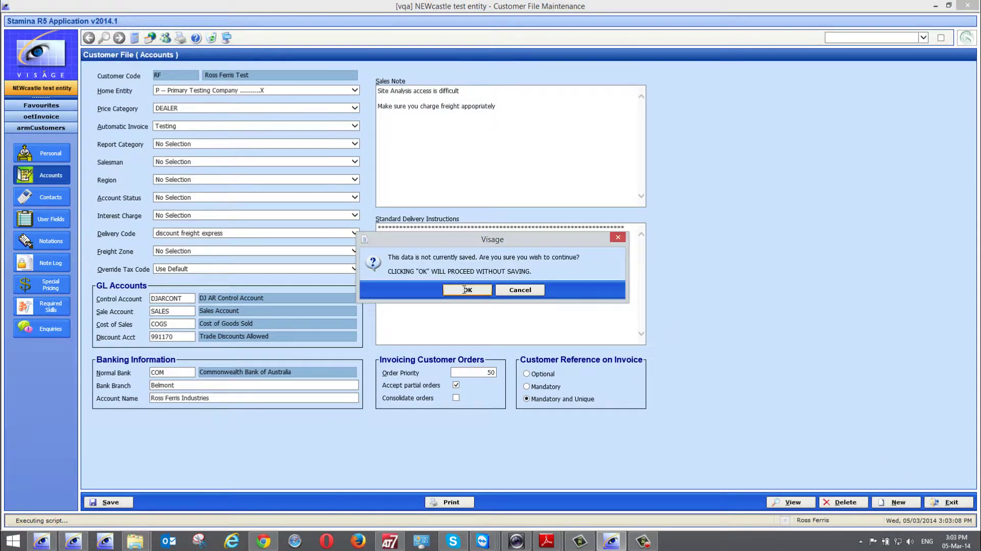
click(466, 290)
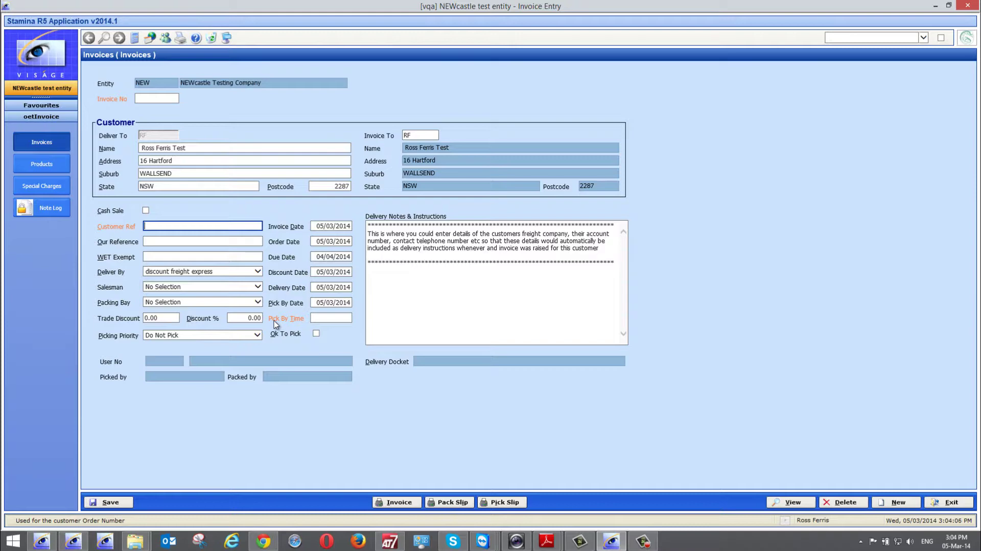
- Try saving the invoice and read the aborted-update message about missing Customer Ref and Pick By Time
click(110, 502)
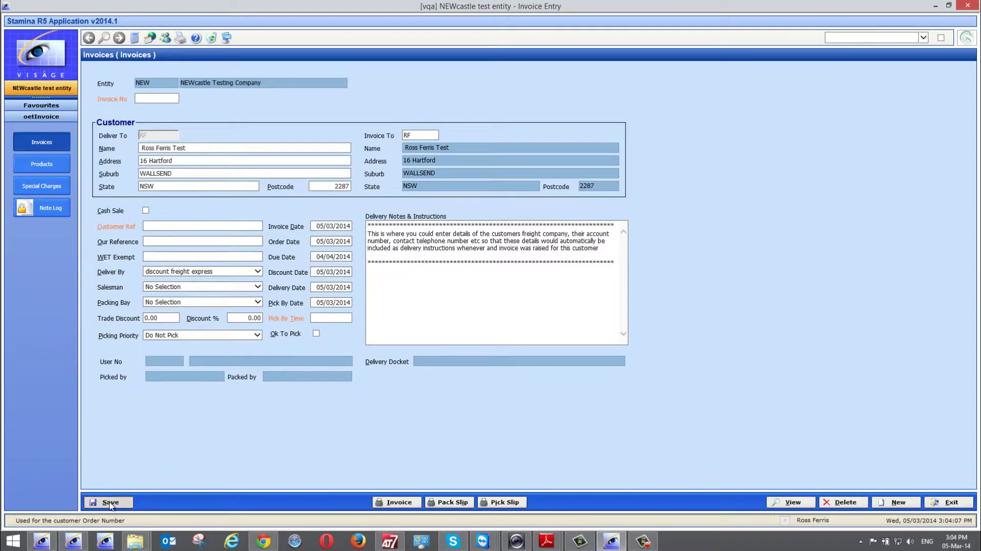
drag(495, 211, 453, 281)
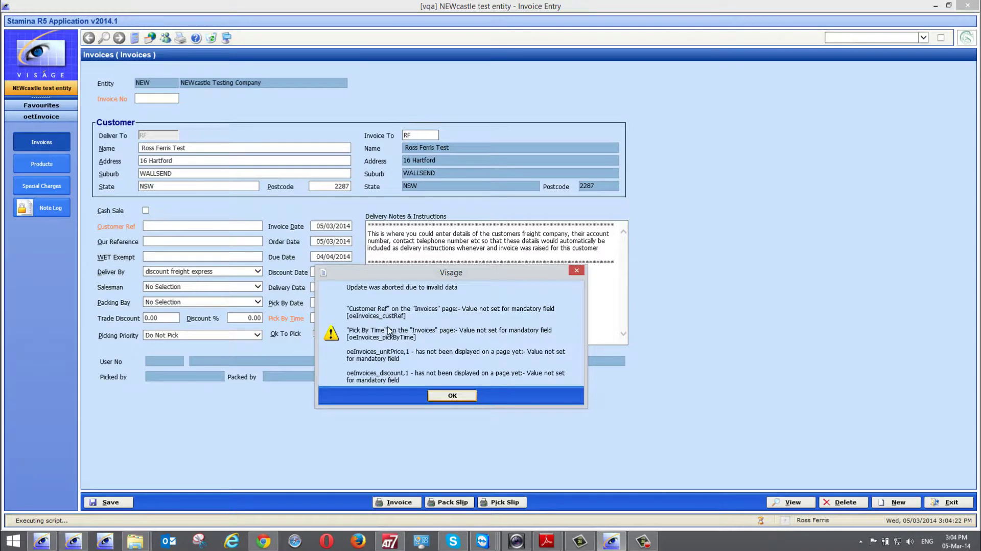
drag(430, 276, 587, 249)
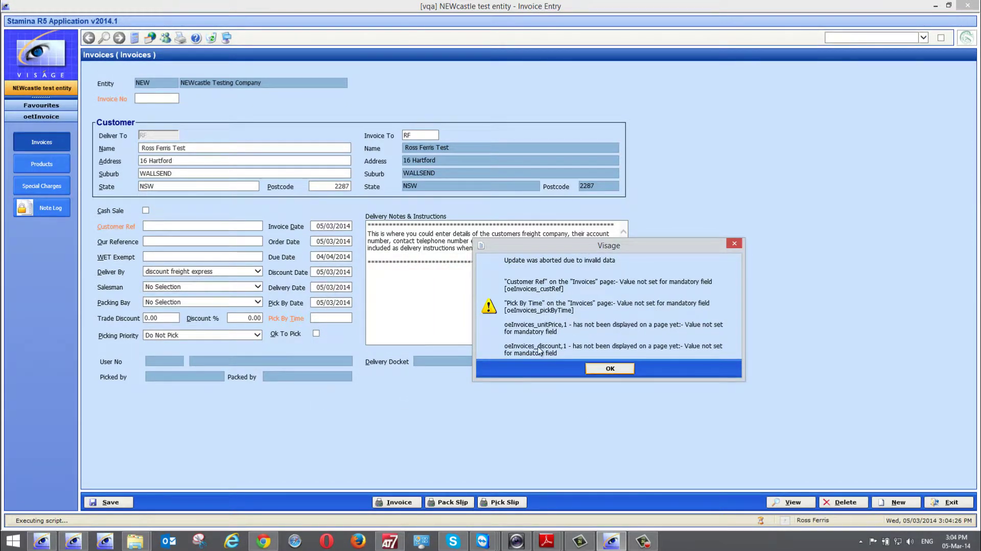
- Dismiss the error, enter the customer reference, and bring up the Deliver By options
click(610, 370)
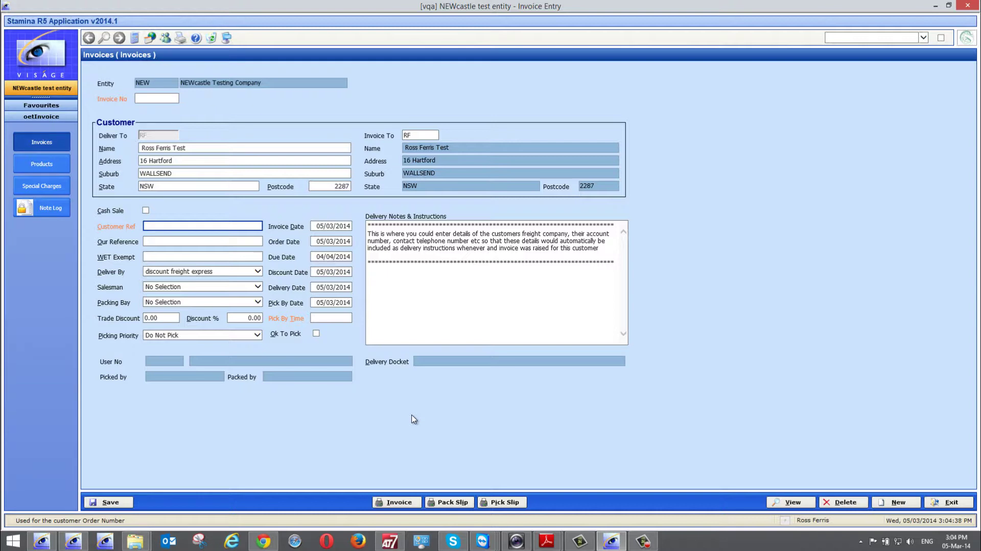
text(1234)
key(Tab)
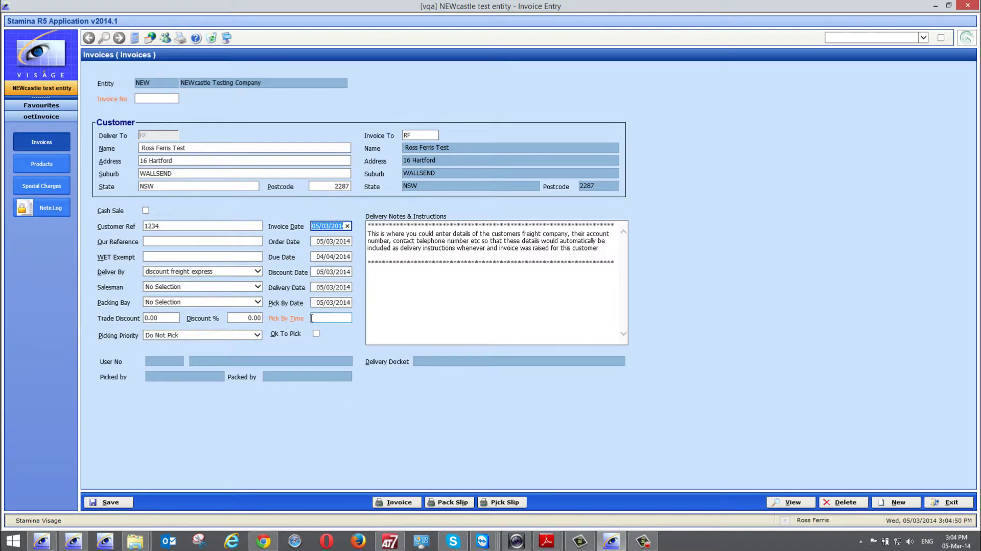
click(206, 273)
- Set a 16.00 pickup time on the discount freight express delivery code, save it and exit
click(222, 284)
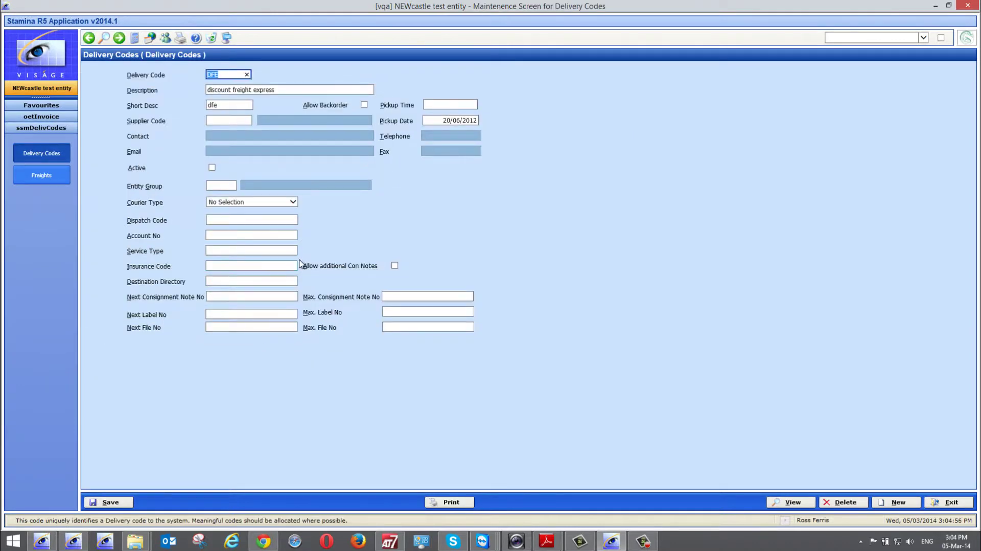
click(439, 104)
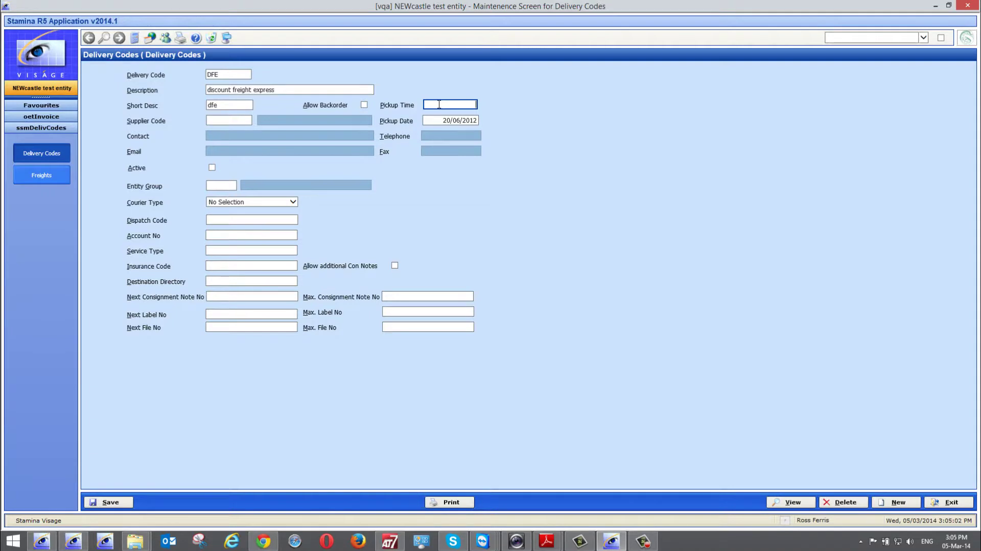
text(16.00)
click(110, 502)
click(950, 503)
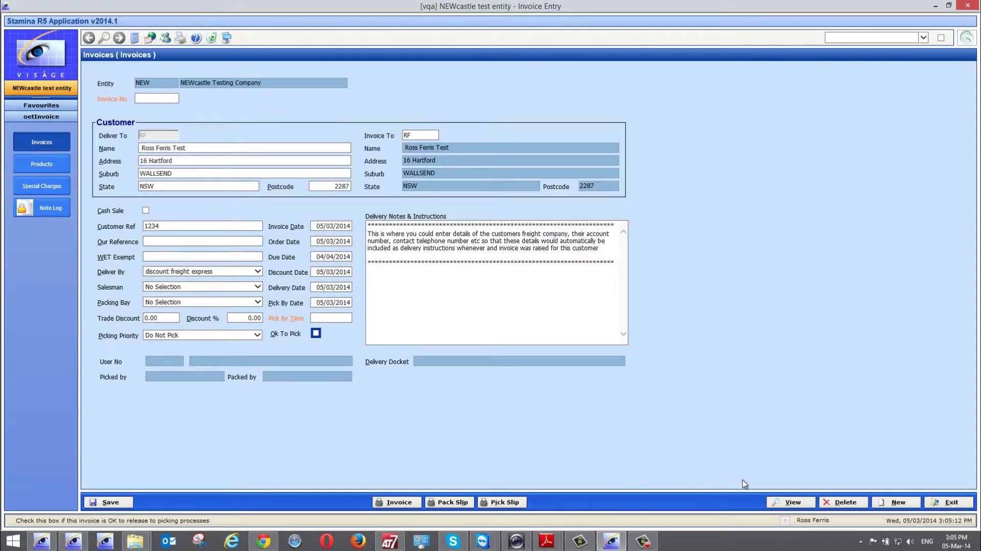
- Discard the unsaved invoice for a new blank one and clear the Deliver To code
click(892, 503)
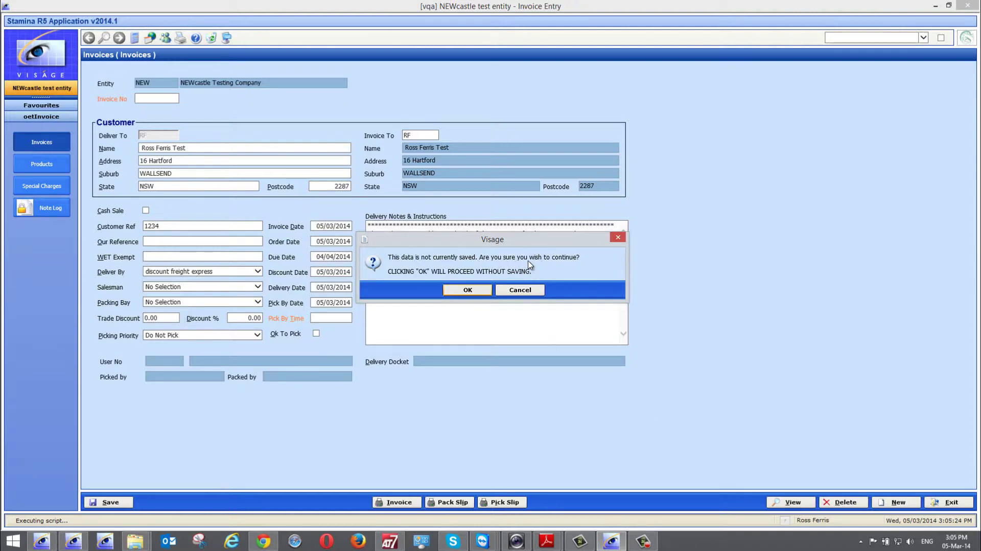
click(476, 293)
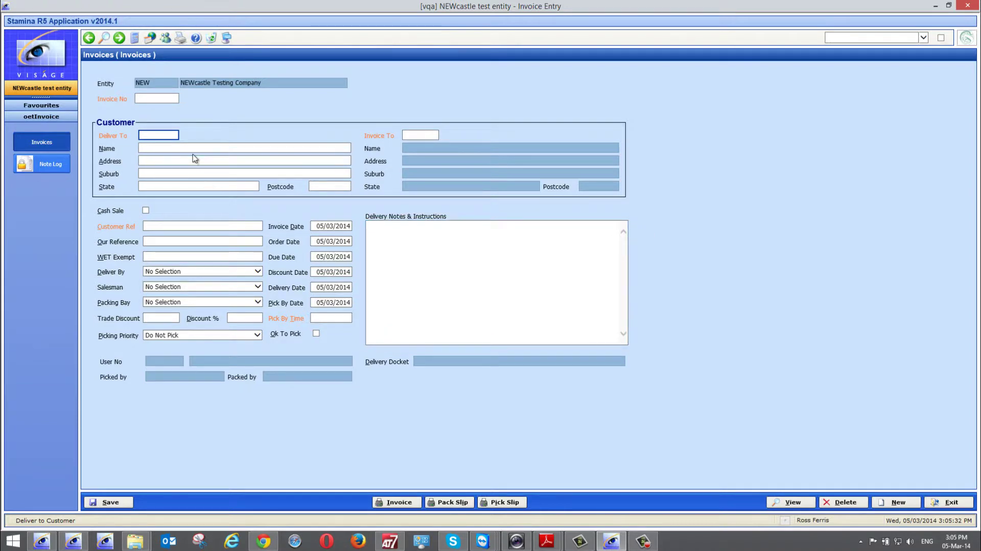
text(rf)
key(BackSpace)
key(BackSpace)
- Open the customer search and search Customer Details by the customer's name
click(104, 41)
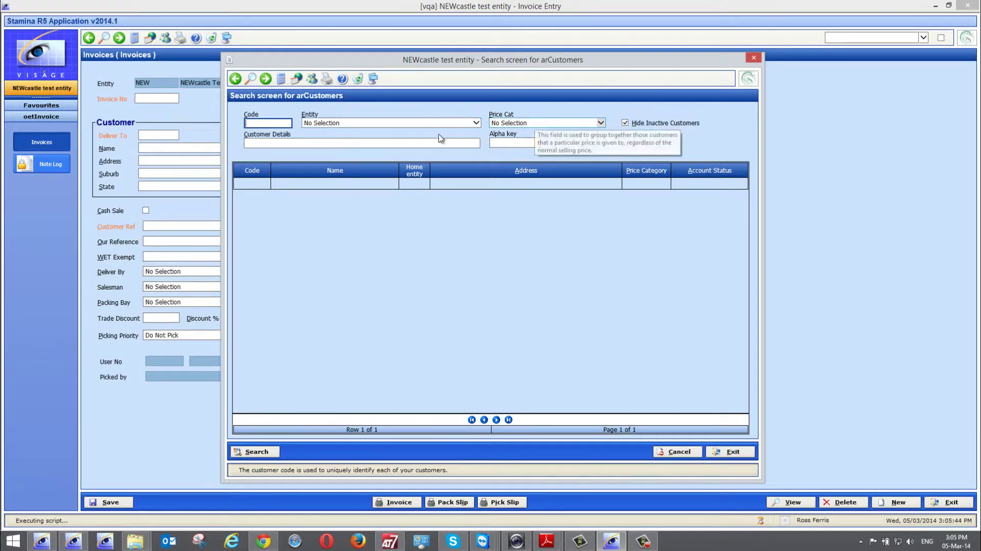
click(265, 142)
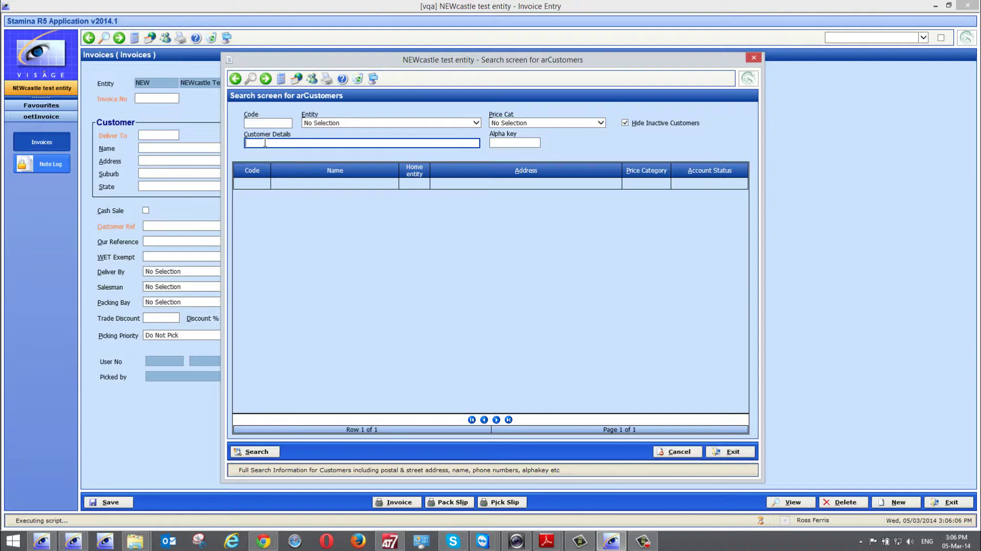
text(ross)
click(257, 451)
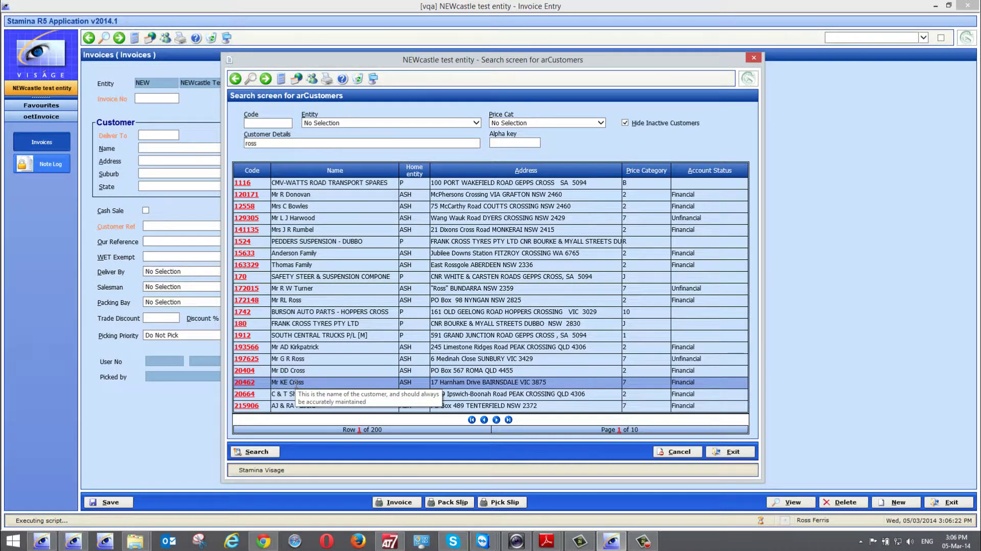
drag(294, 383, 307, 383)
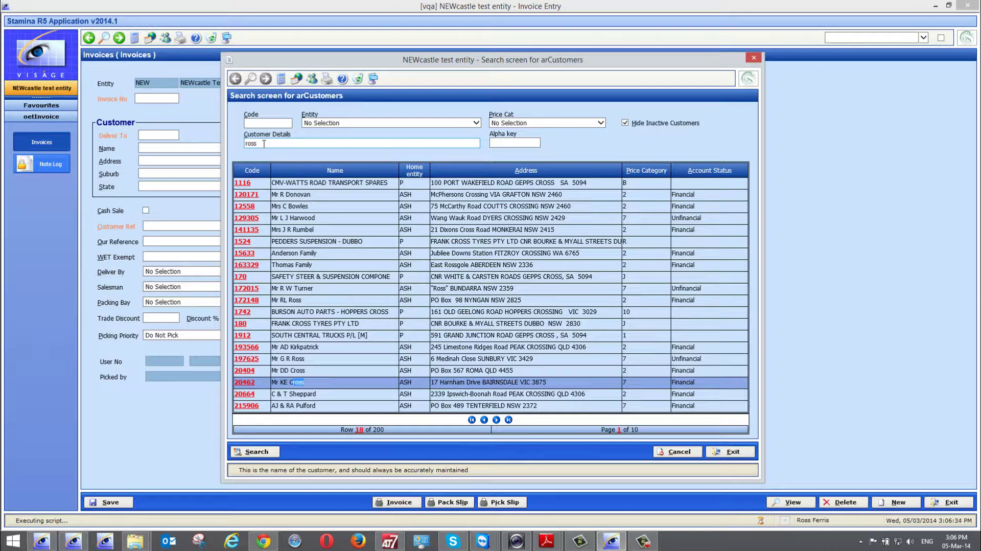
- Add Wallsend to the Customer Details search text and rerun the search
click(276, 144)
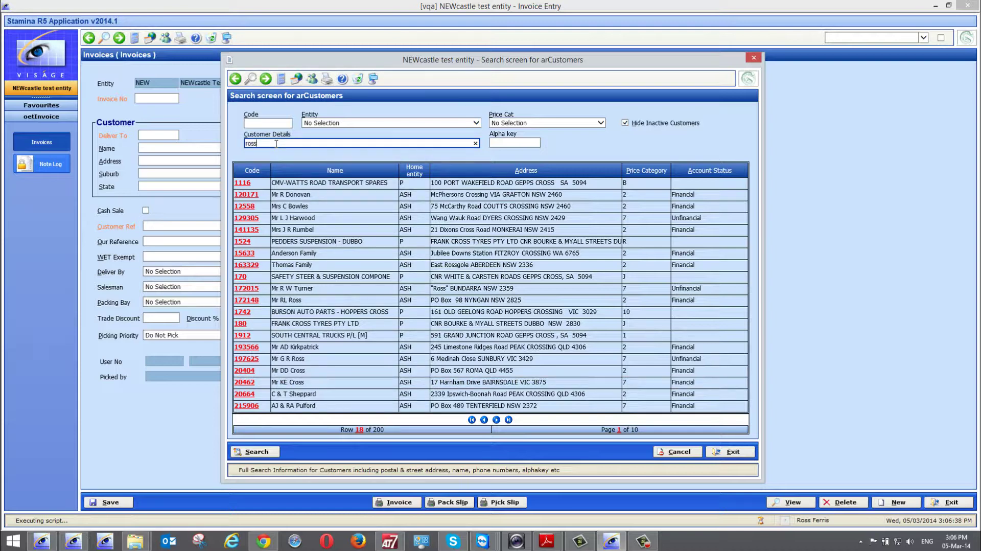
text(walls)
text(end)
click(263, 452)
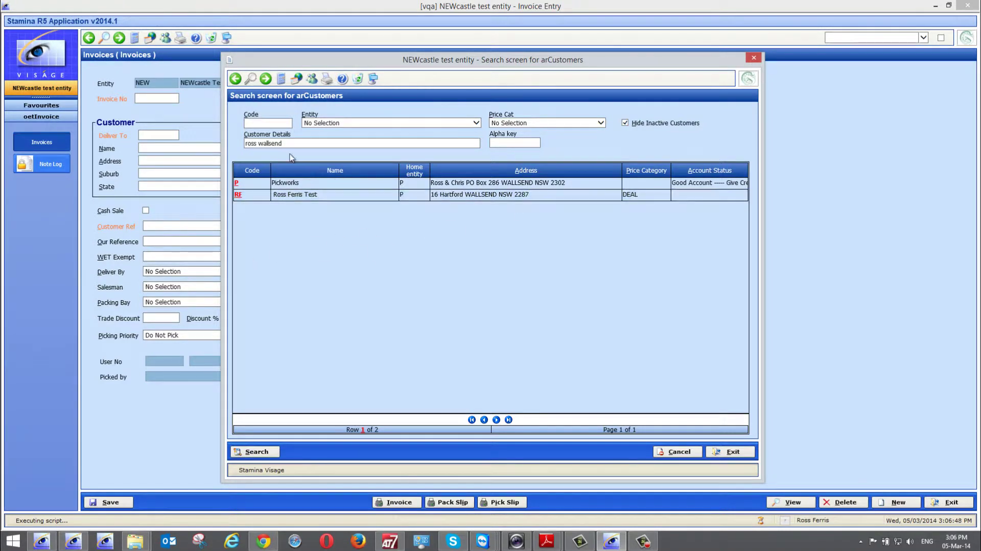
- Remove Wallsend from the search text and rerun the name-only customer search
drag(259, 145, 290, 146)
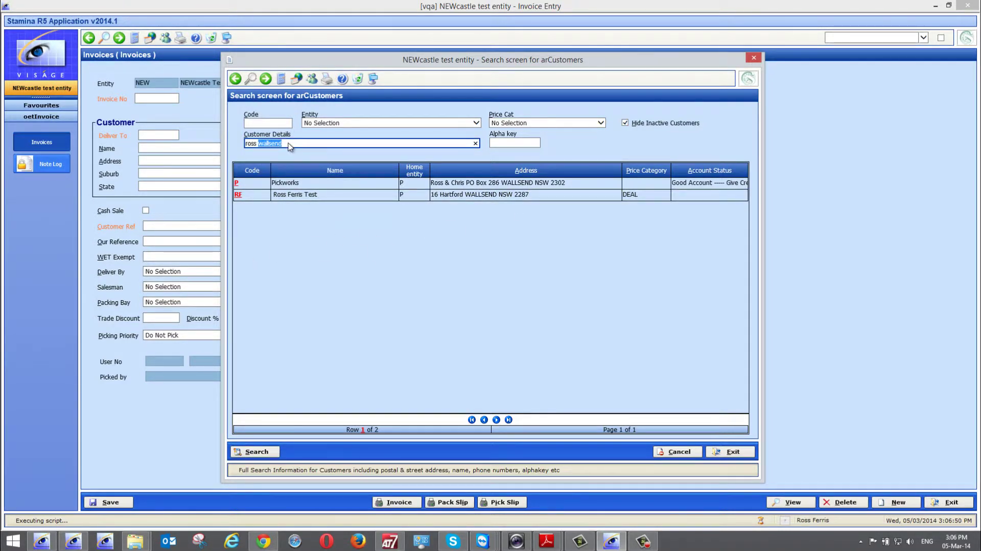
key(BackSpace)
click(260, 452)
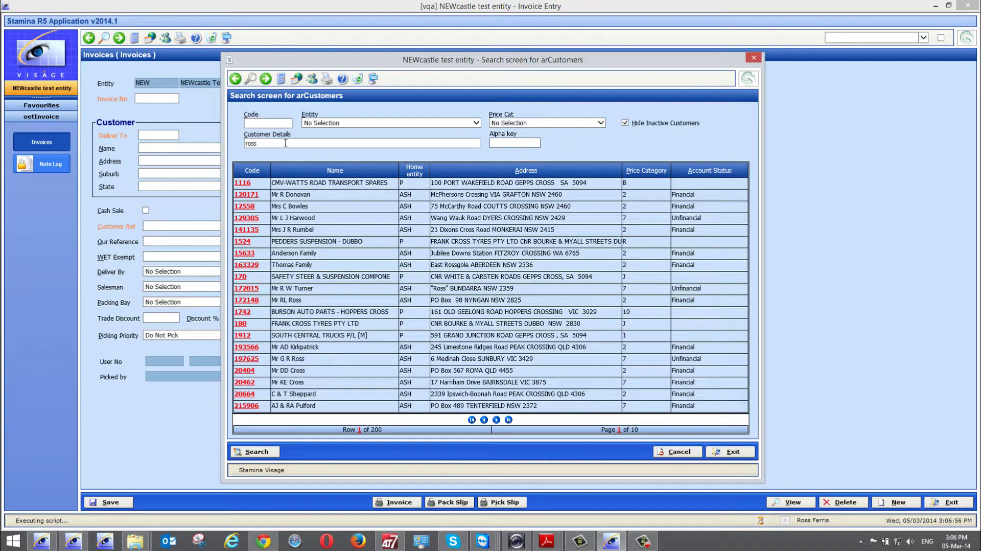
- Replace the search text with postcode 2287 and search customers
double_click(270, 142)
text(2287)
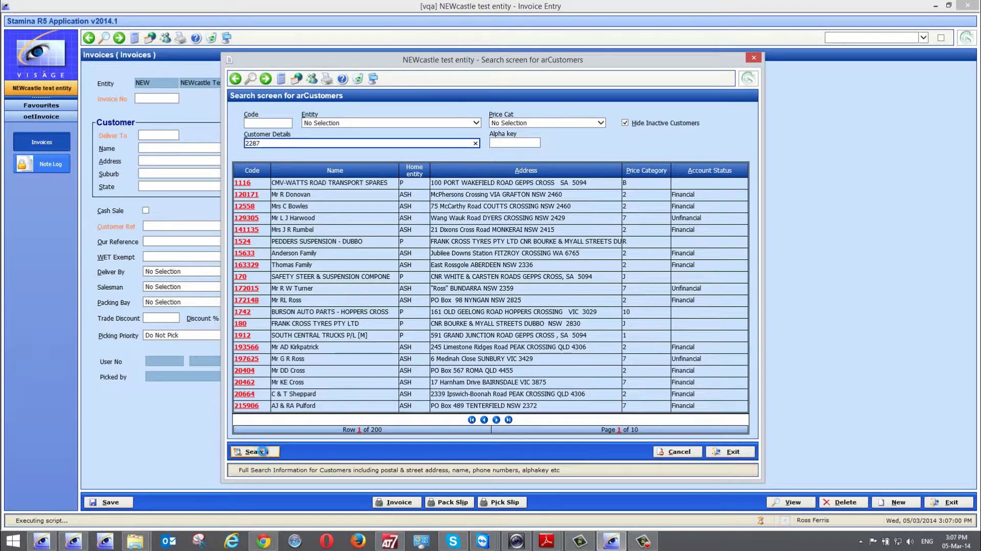
click(257, 452)
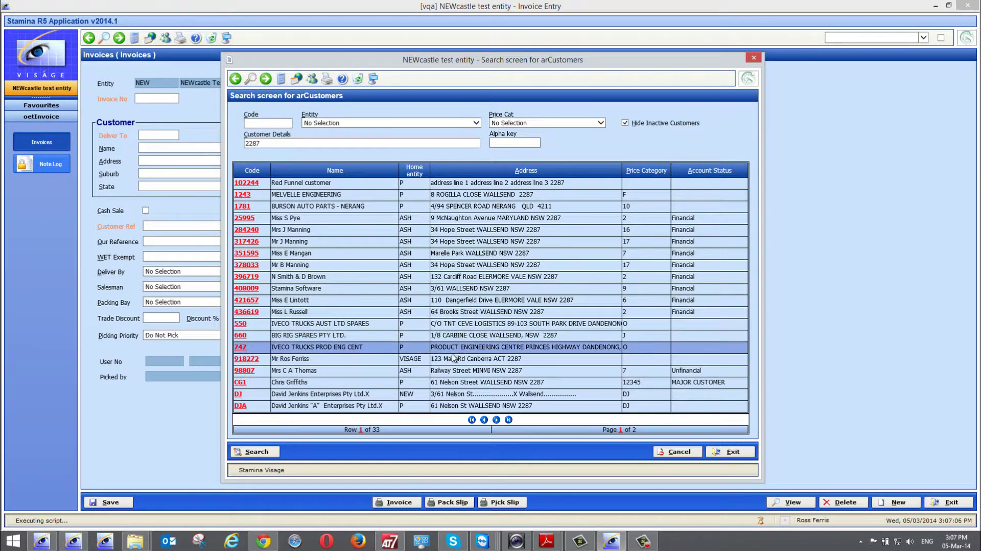
- Add the customer's name after 2287 and rerun the search, leaving two matches
click(289, 142)
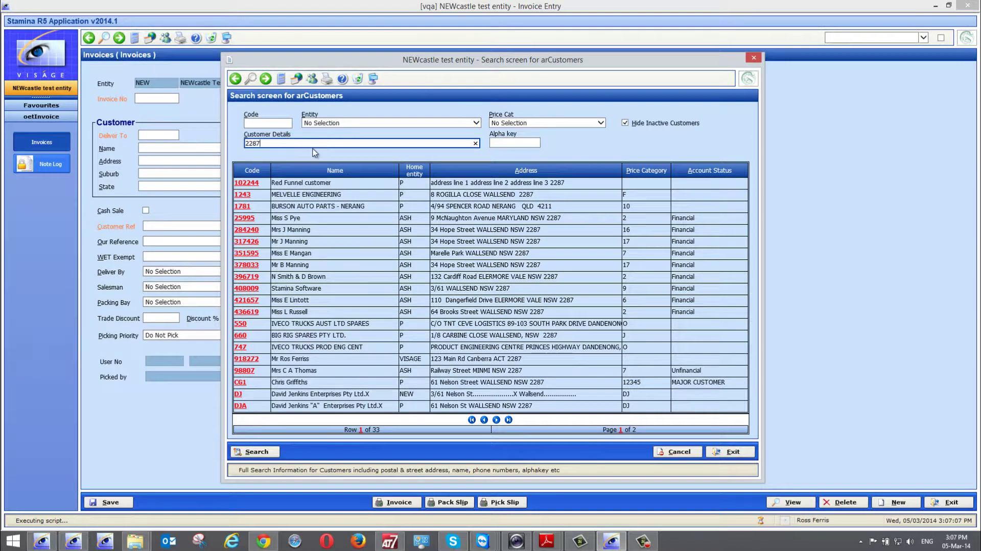
text(ross)
key(Tab)
click(255, 452)
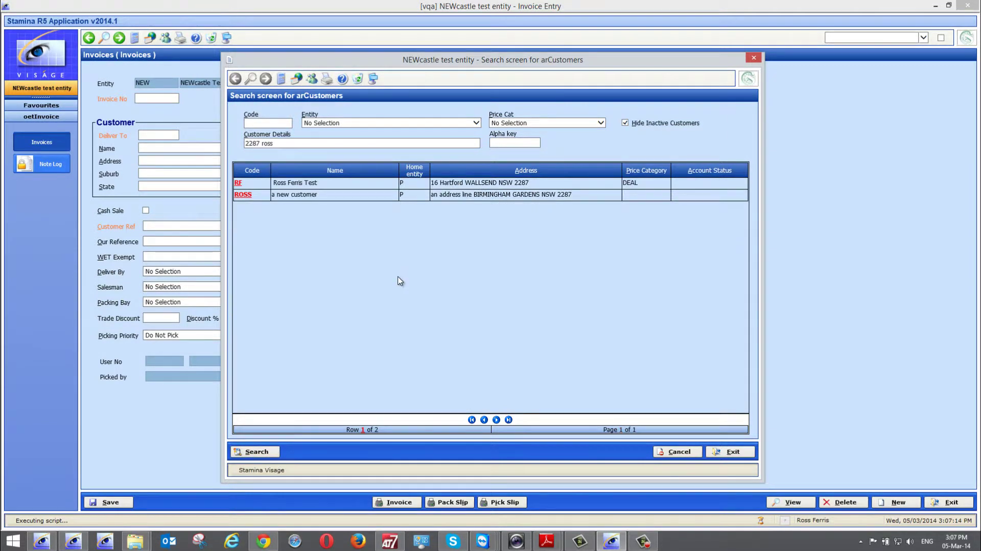
- Pick customer RF for the new invoice and dismiss the freight charging warning
double_click(238, 184)
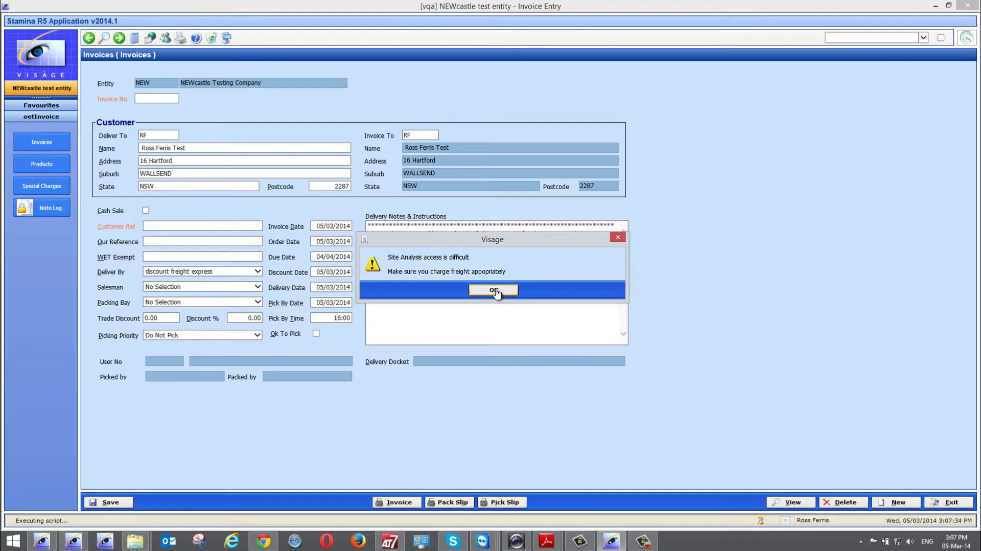
click(493, 290)
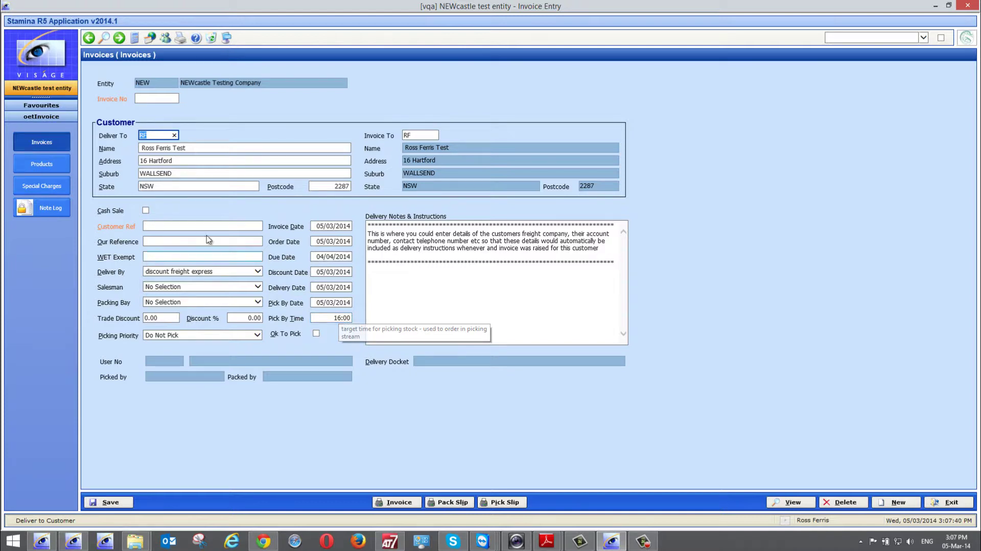
- Enter 1234 as the invoice's Customer Ref
click(175, 225)
text(1234)
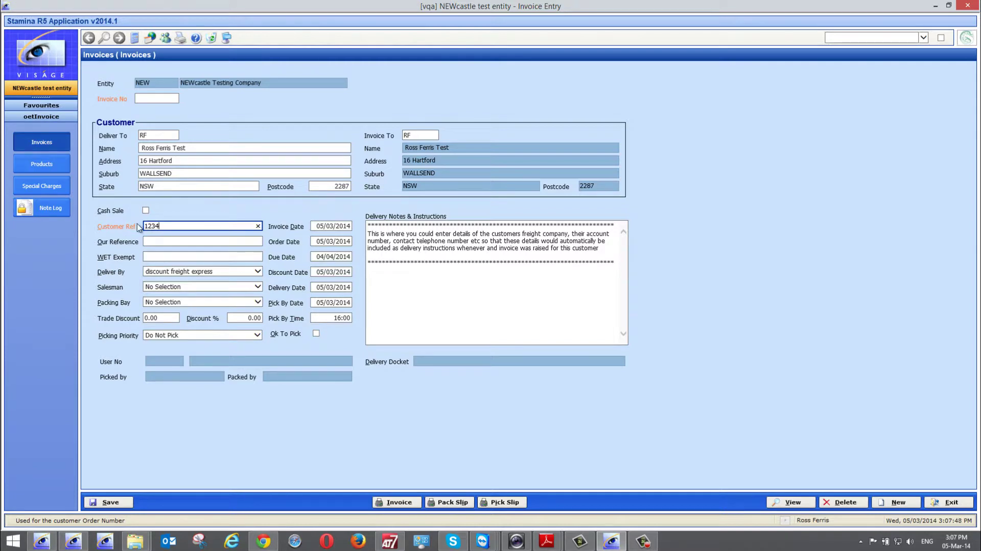
key(Tab)
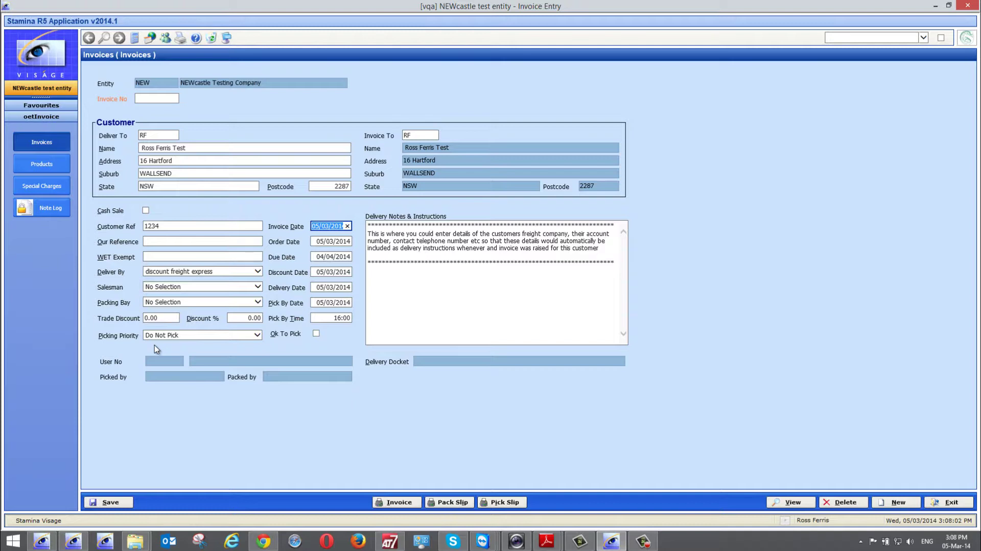
click(259, 336)
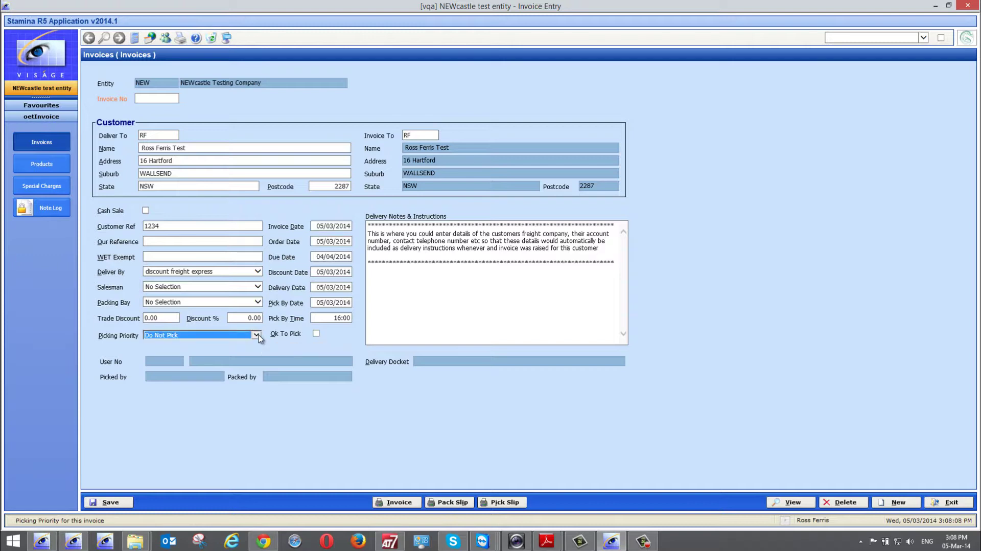
- Open Maintain Picking Priority and review the Urgent Pick, Can be picked and Low Priority rows and their allowed users
right_click(213, 337)
click(221, 343)
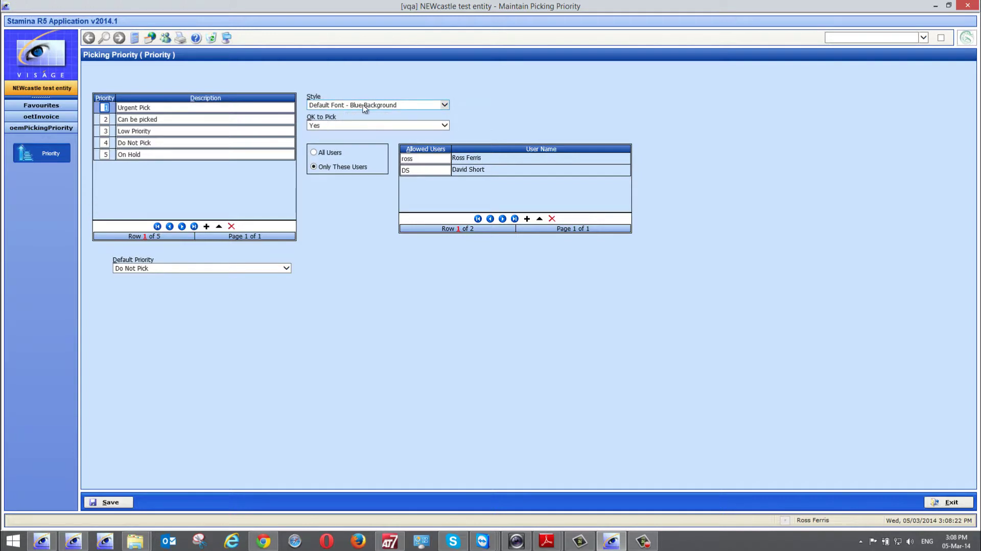
click(148, 108)
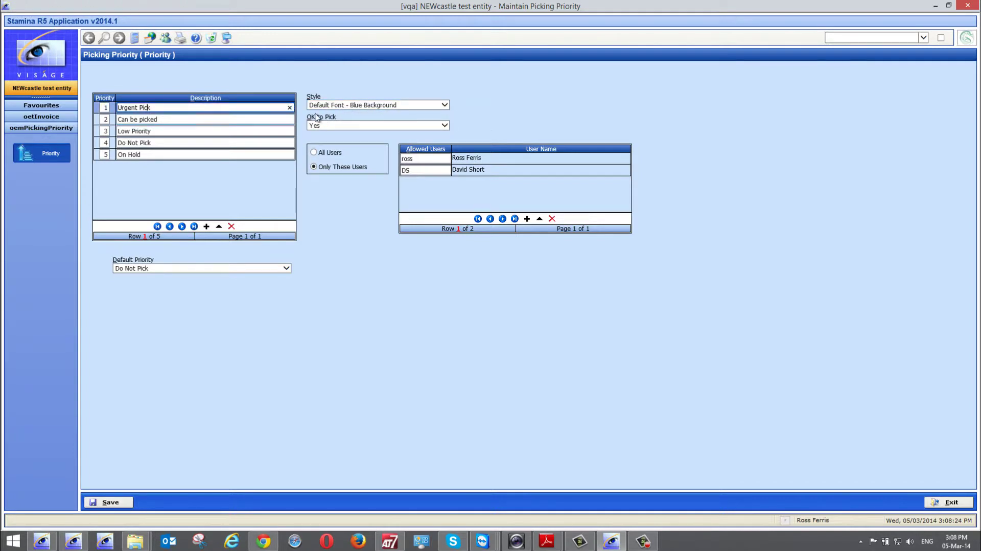
click(149, 118)
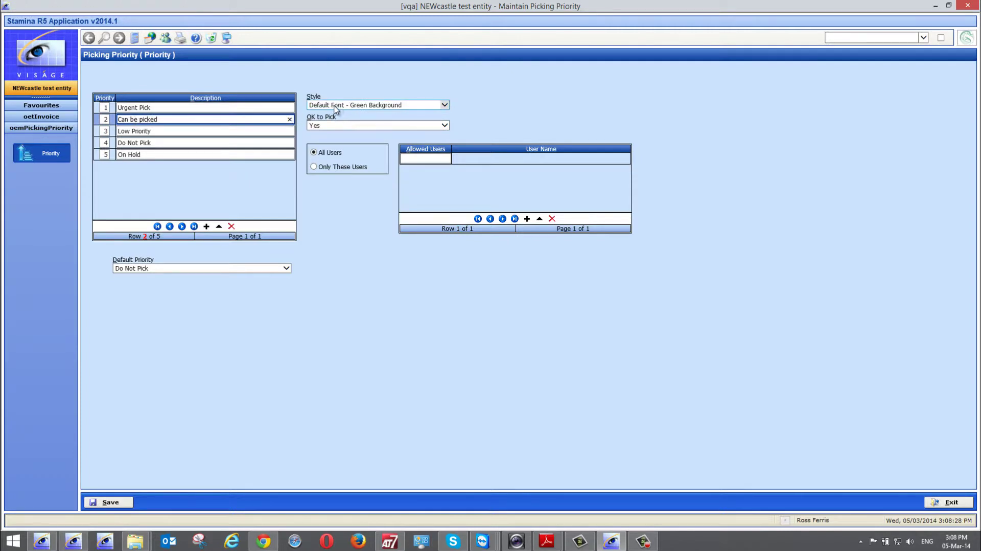
click(220, 130)
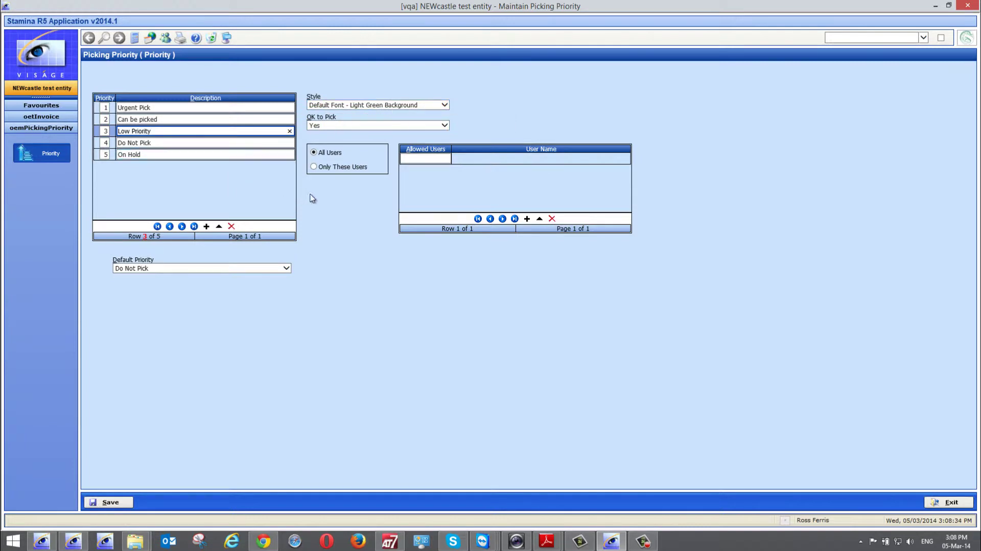
click(416, 159)
click(124, 108)
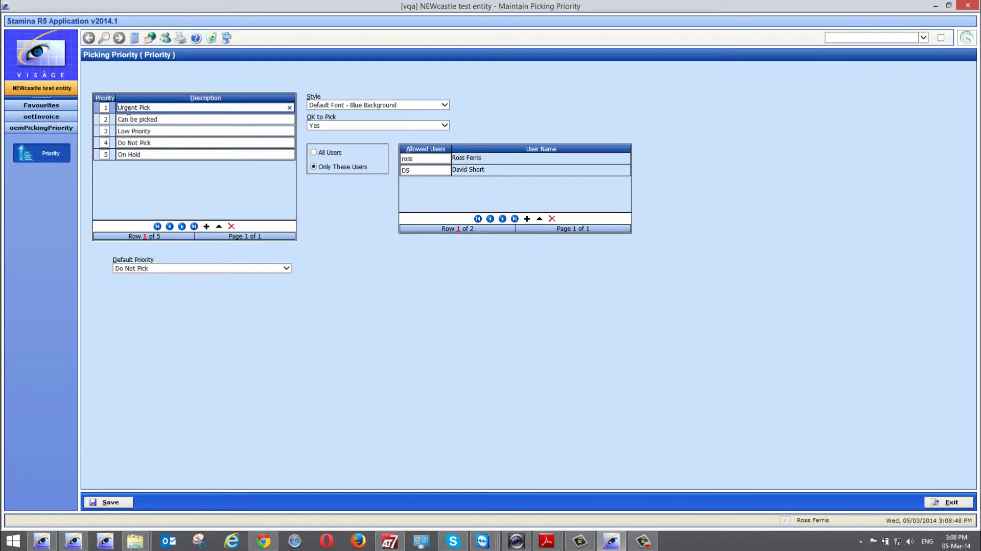
click(416, 159)
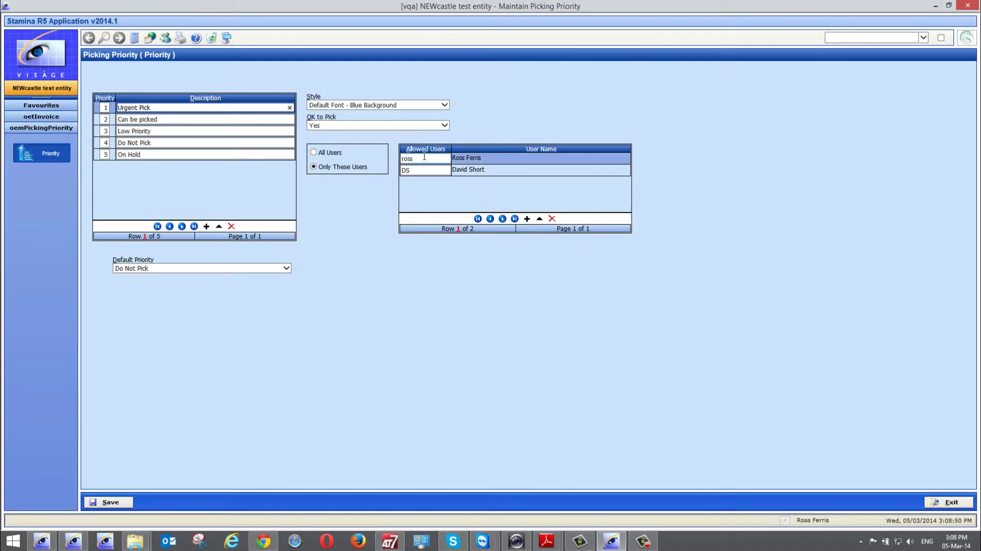
click(423, 171)
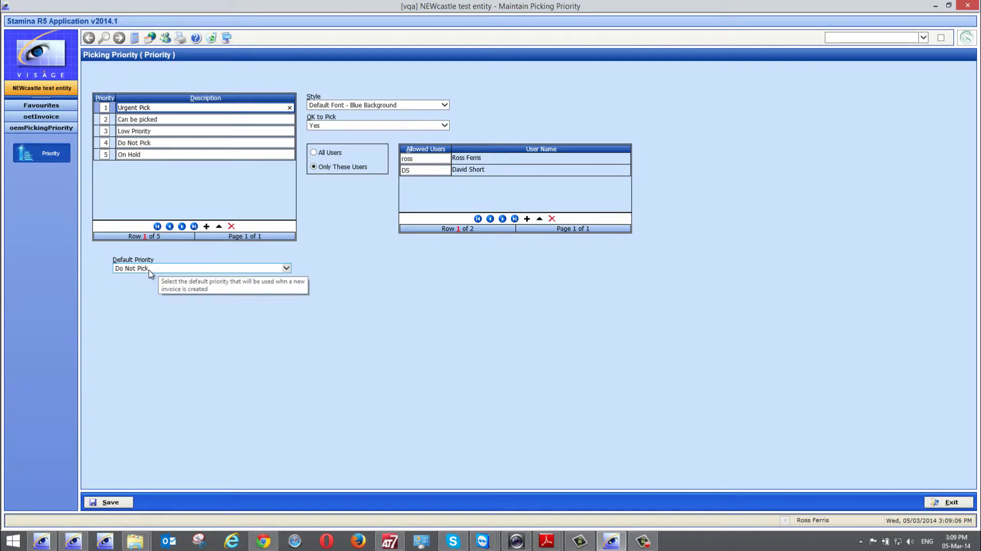
- Set Default Priority to Can be picked and save the picking priority settings
click(285, 268)
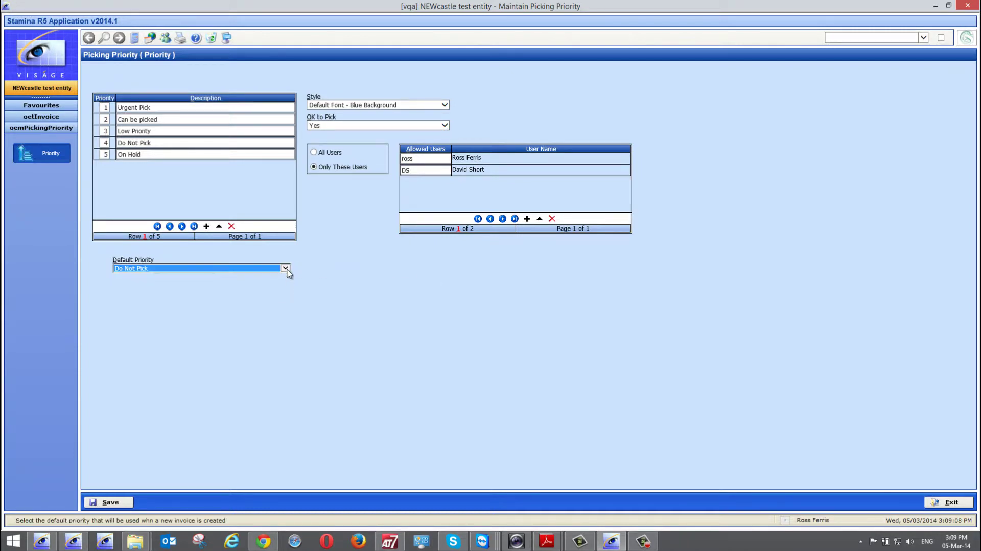
click(286, 269)
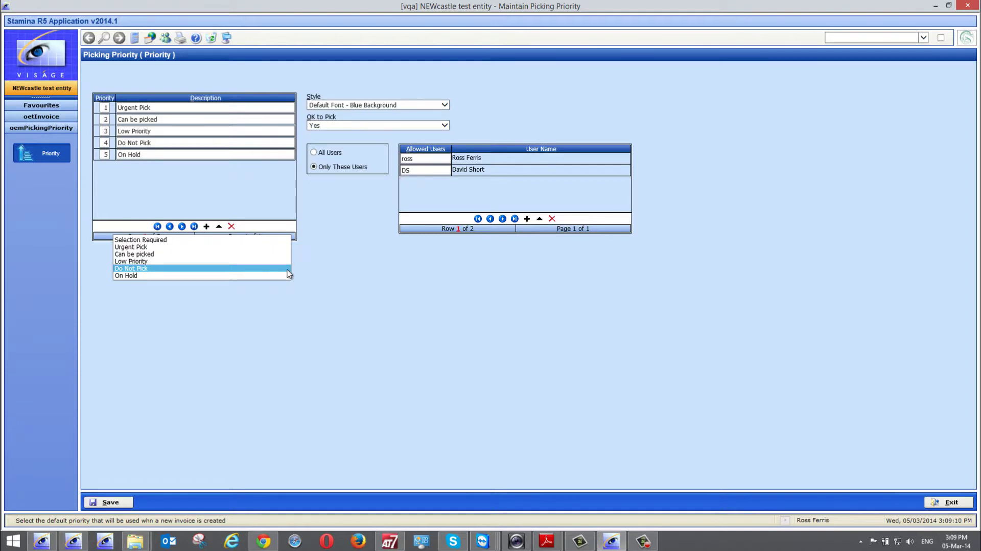
click(153, 255)
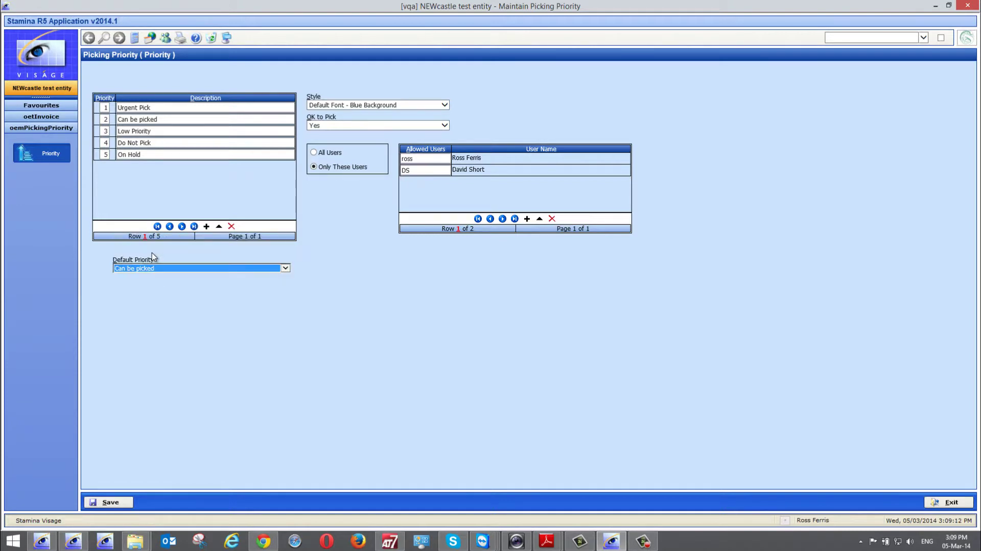
click(107, 501)
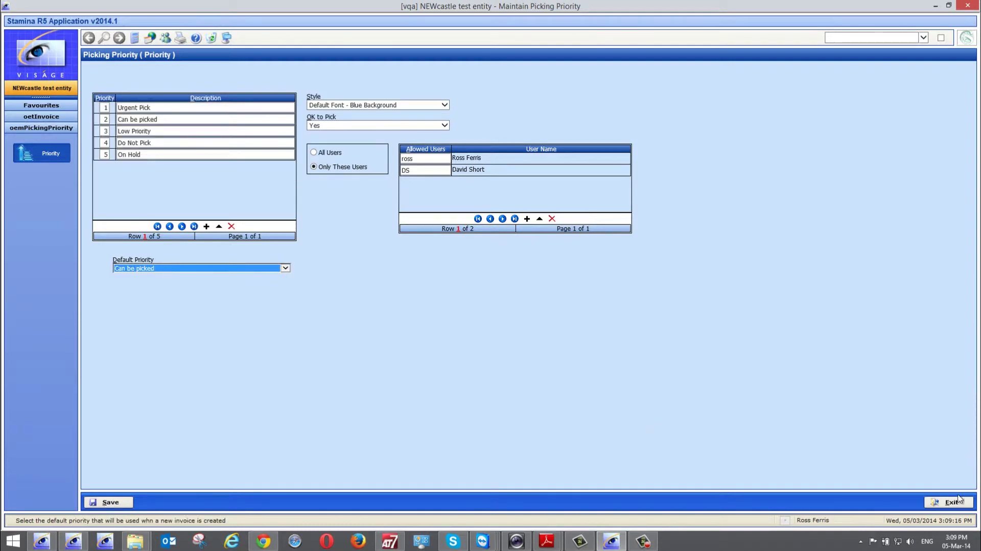
- Exit Maintain Picking Priority and change the invoice's picking priority from Do Not Pick to Can be picked
click(960, 499)
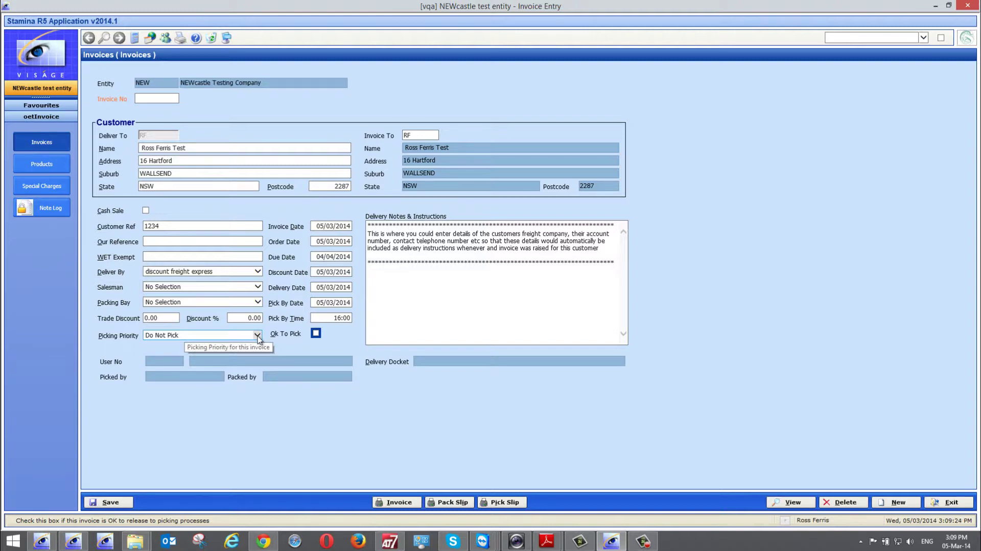
click(258, 335)
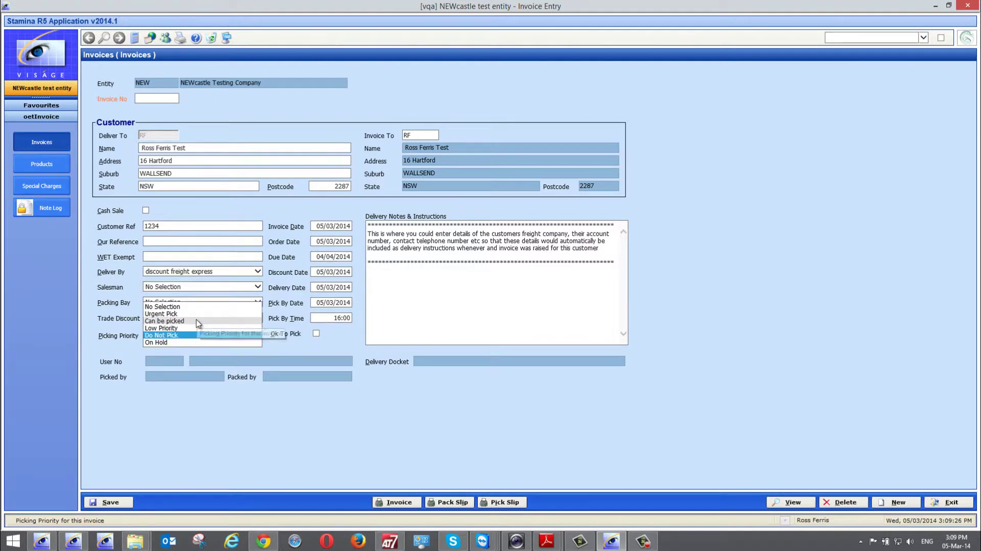
click(196, 320)
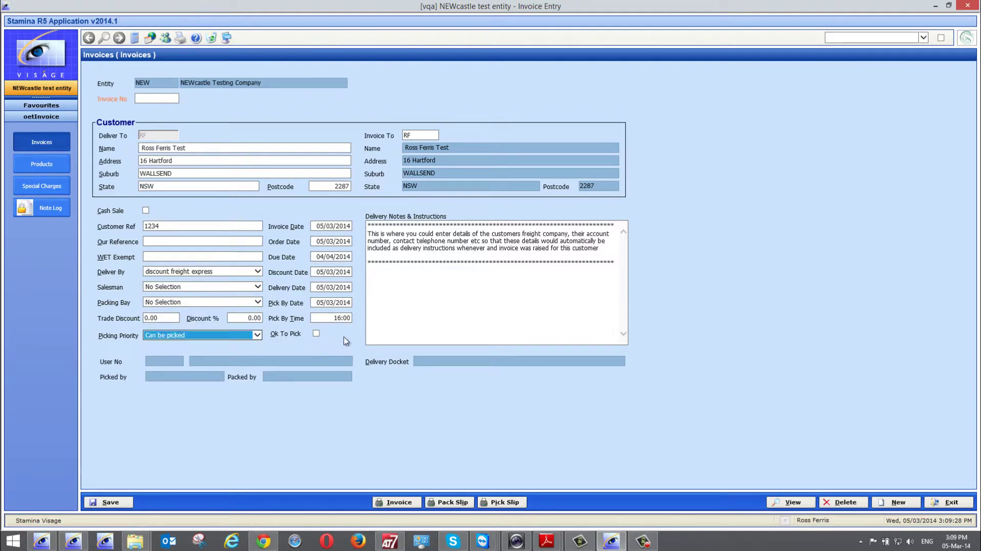
click(388, 328)
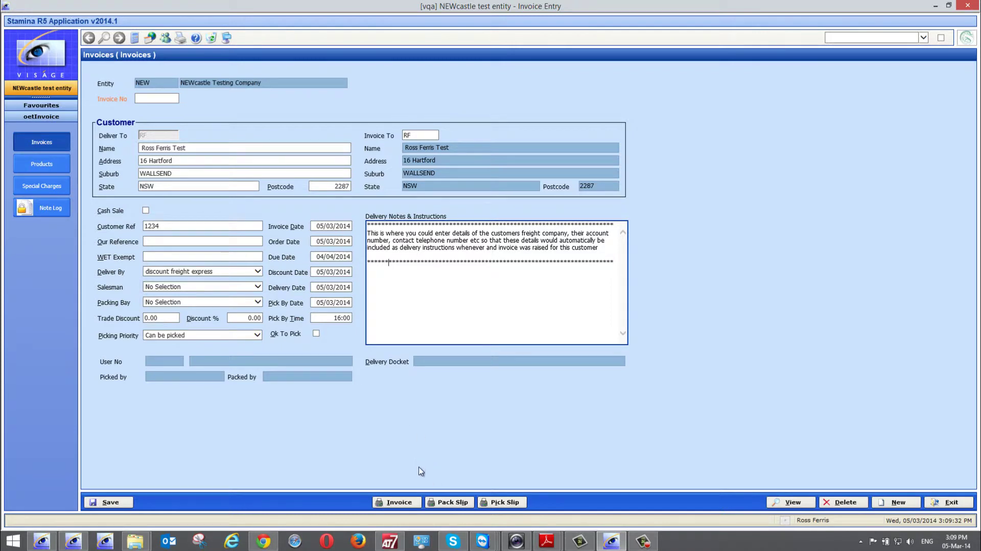
- Switch the invoice to its Products page to enter product lines
click(47, 171)
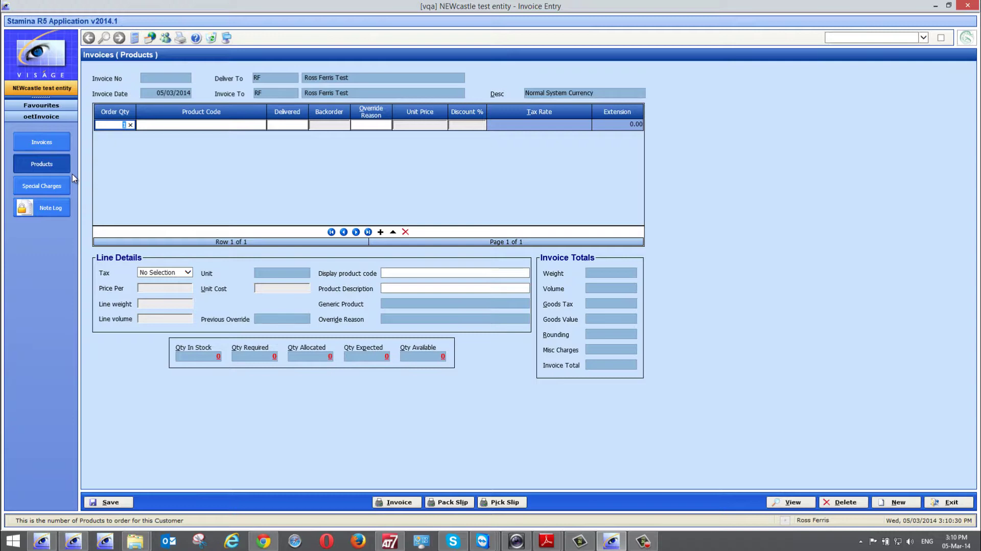
- Add an invoice line for 6 units of product RF and dismiss the promotional message
text(6)
key(Tab)
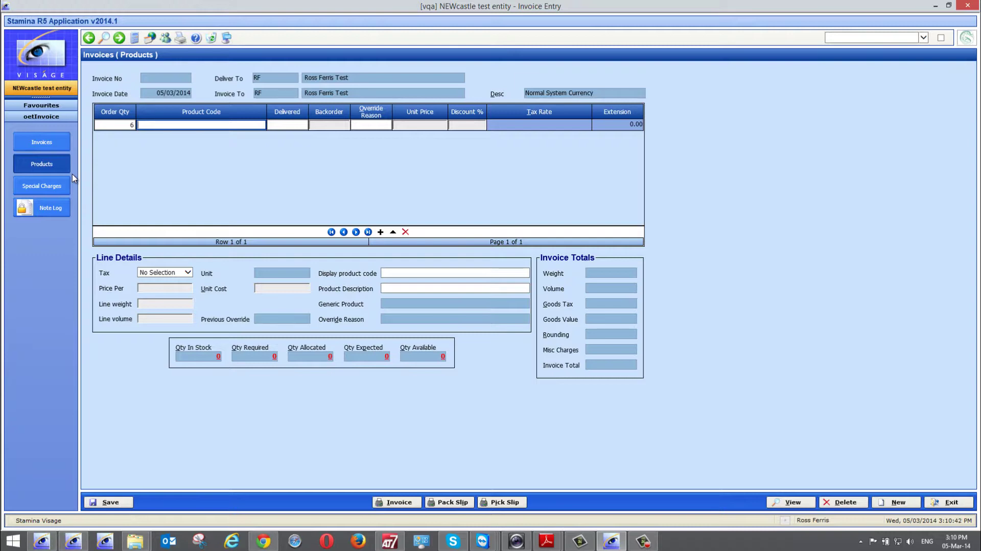
text(rf)
key(Tab)
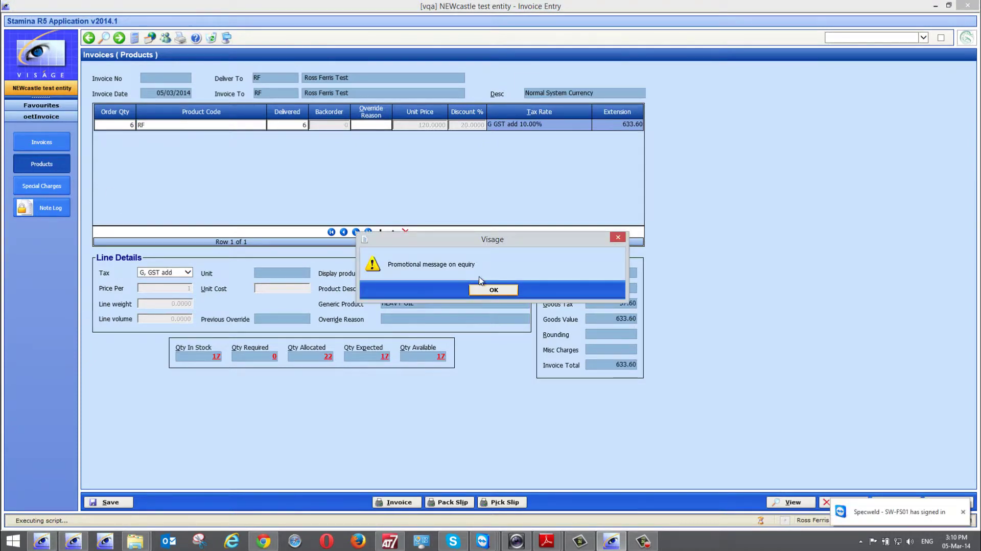
drag(473, 242, 344, 146)
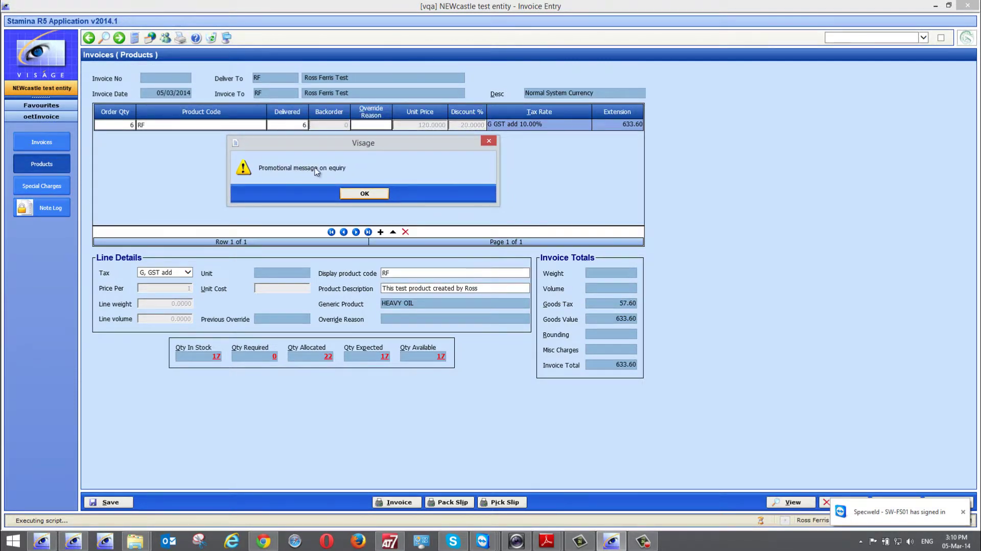
click(364, 194)
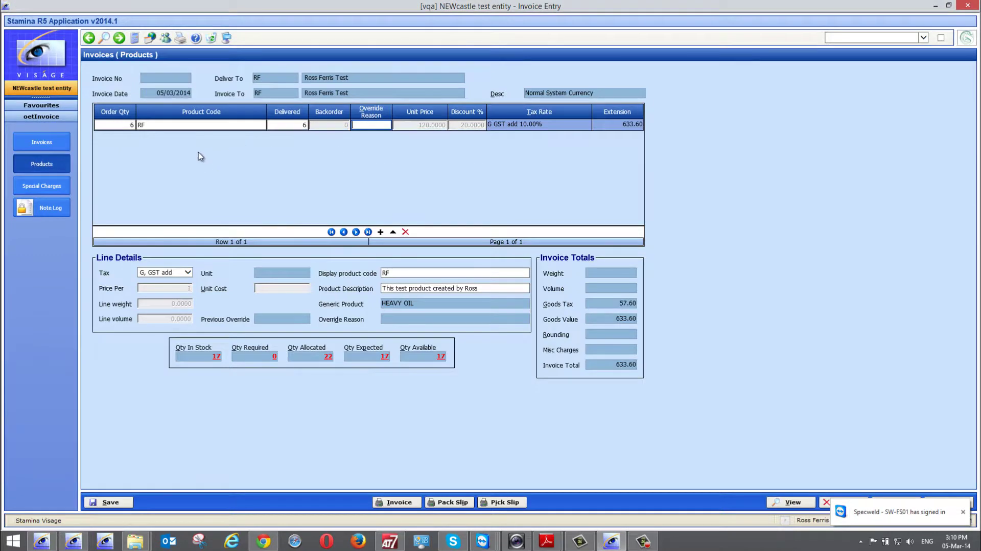
- Open the maintenance record for product RF from the line's Product Code cell
click(152, 124)
right_click(151, 125)
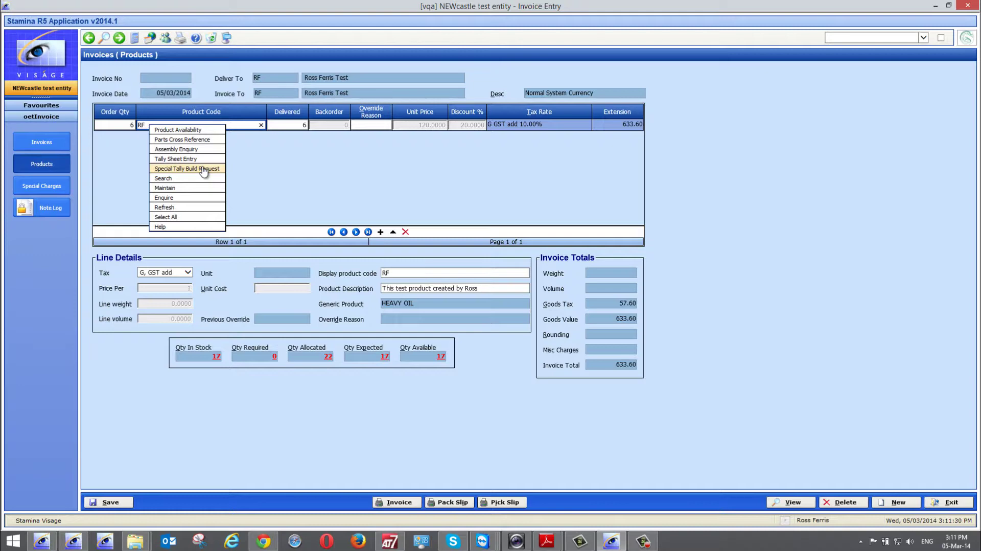
click(173, 189)
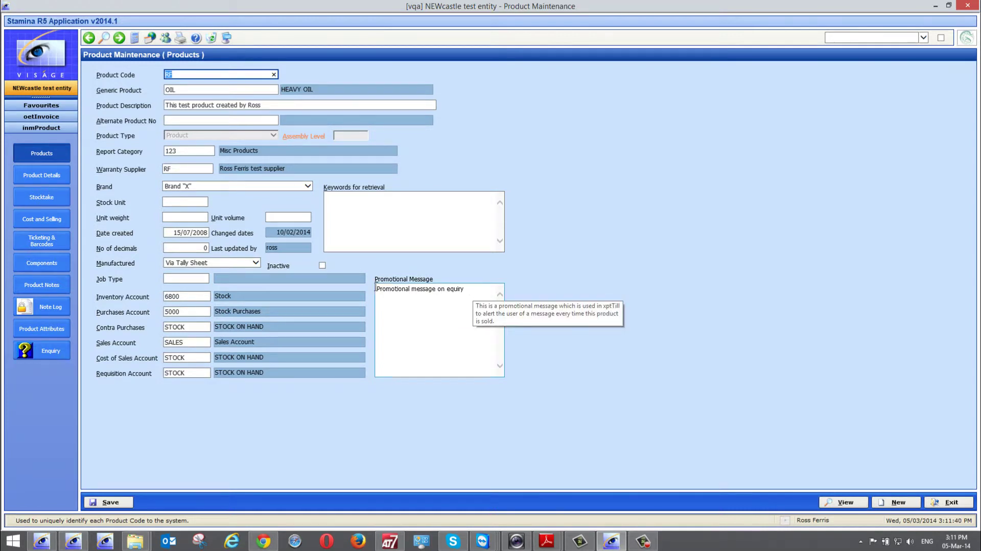
drag(467, 290, 381, 288)
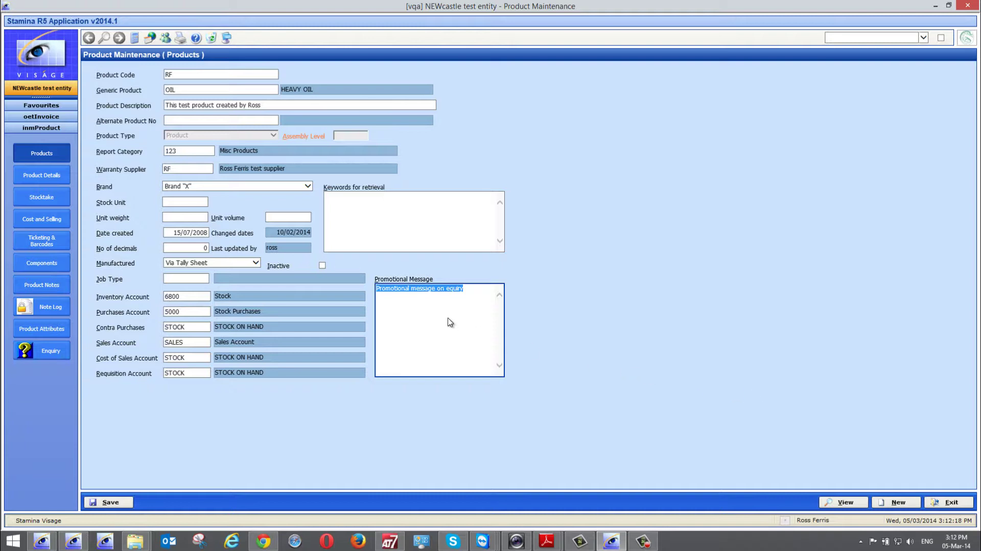
mouse_move(412, 333)
click(48, 220)
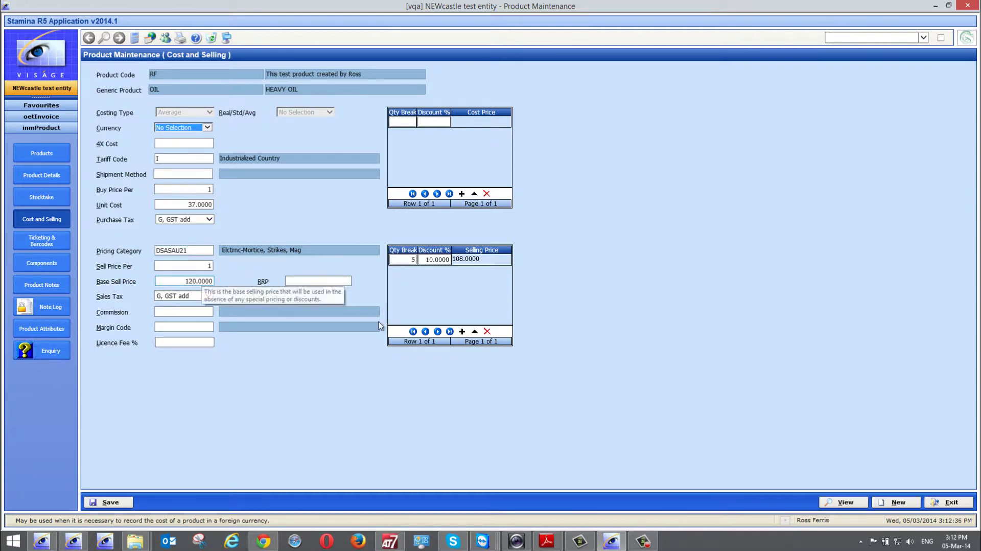
click(951, 503)
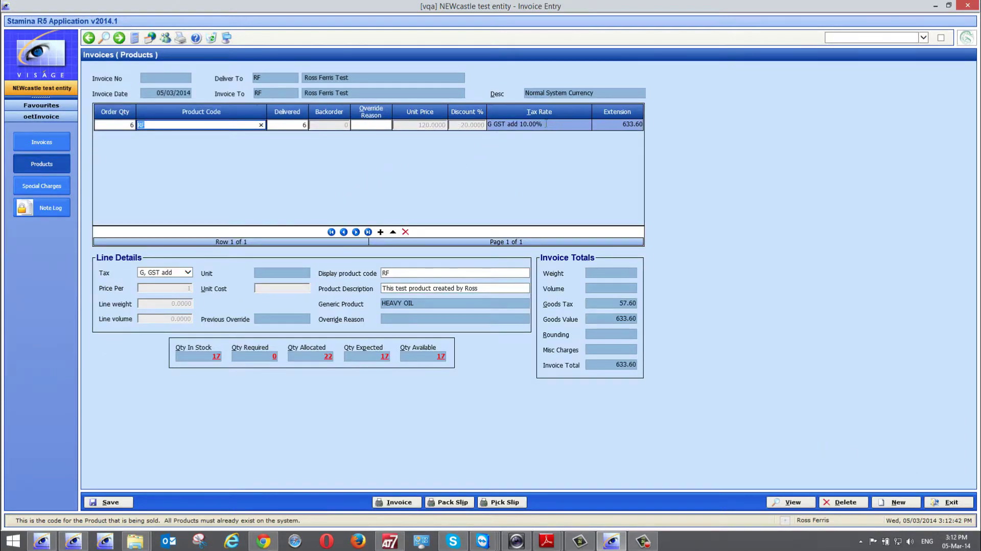
click(360, 124)
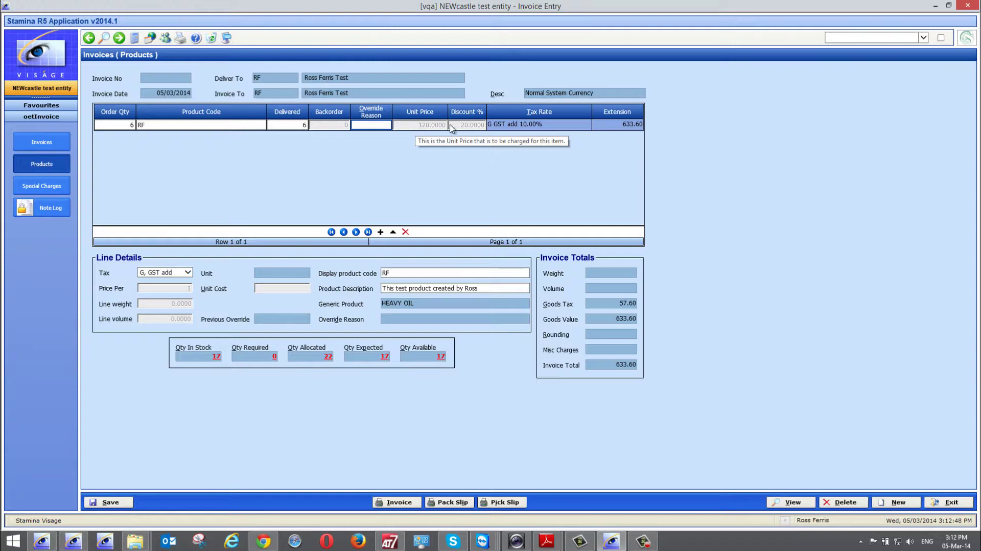
click(418, 126)
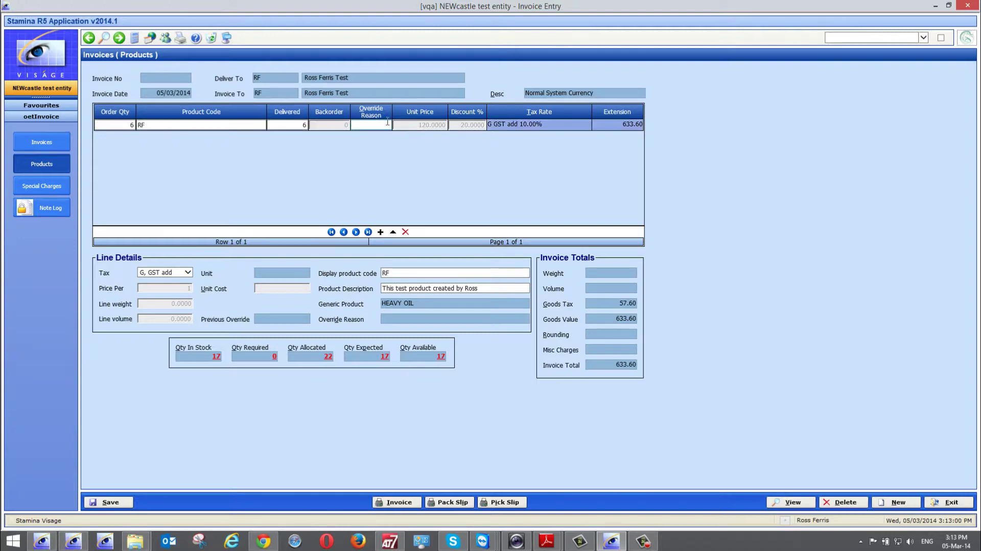
click(370, 125)
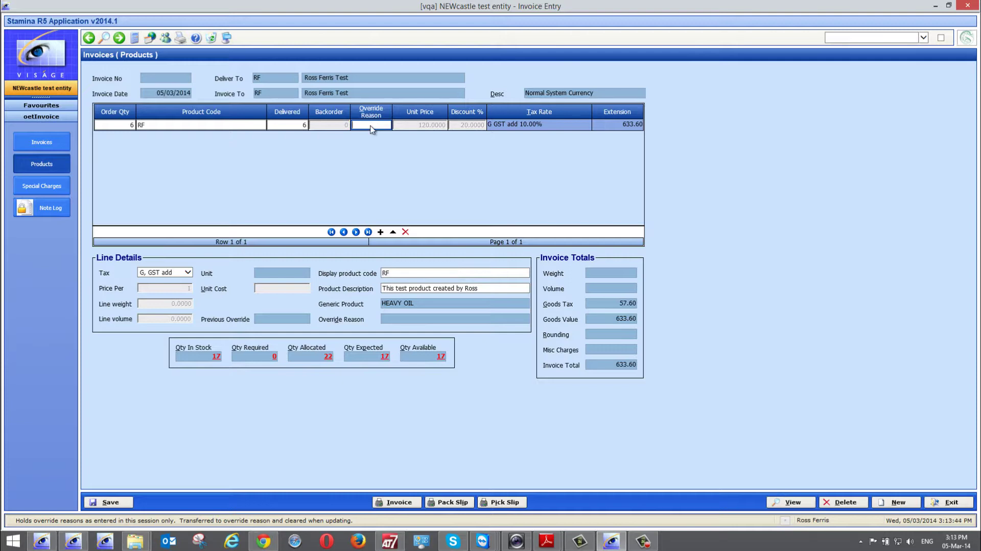
click(372, 125)
- Open Override Reasons maintenance and try code mpl1, which is rejected as non-alphabetic
key(Escape)
key(F2)
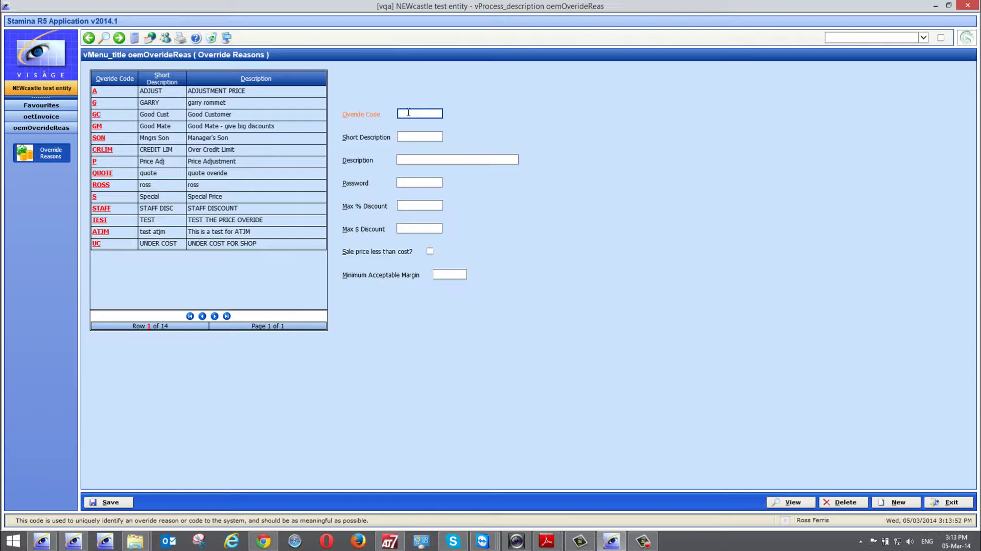
text(m)
text(pl)
text(1)
click(419, 136)
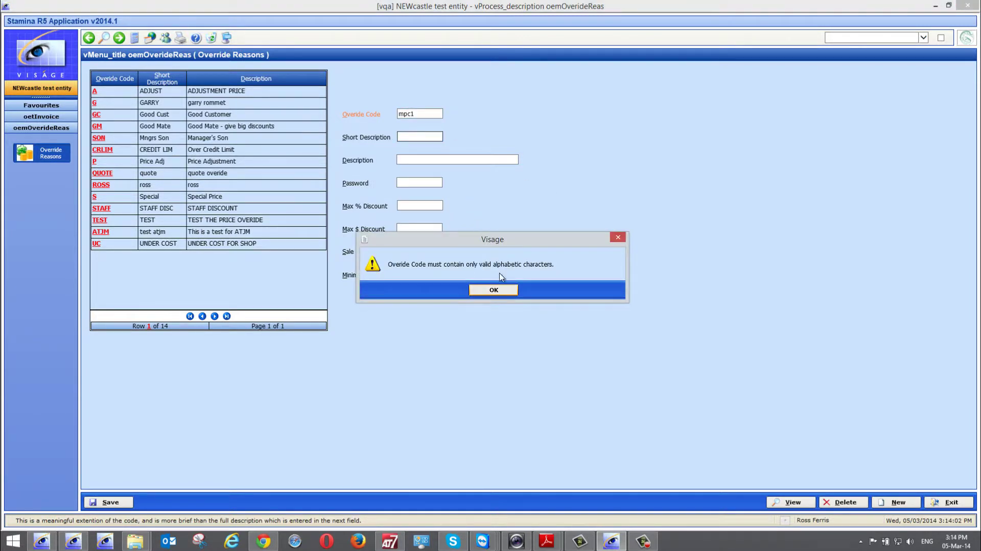
click(494, 290)
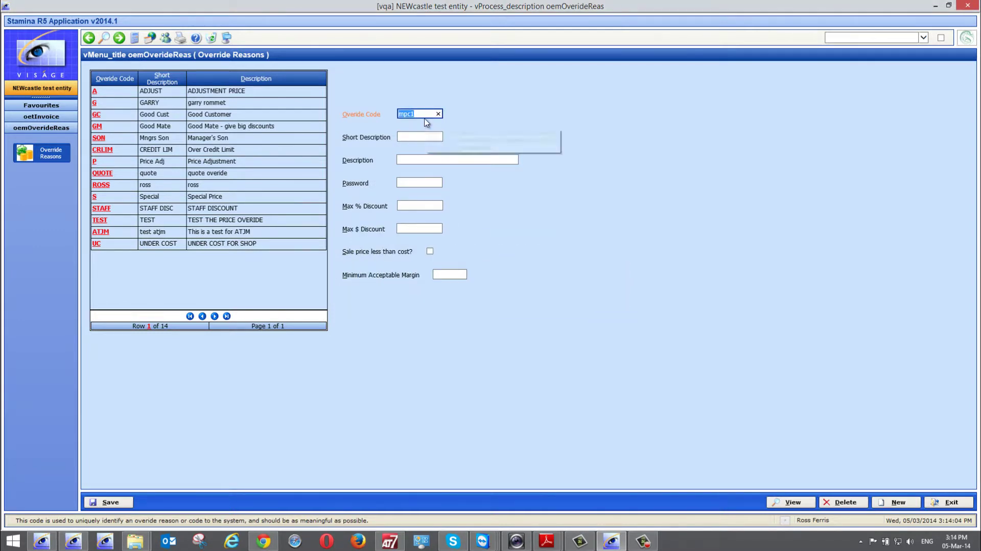
- Enter code MPC, short description 'Meet Price' and description 'Meet price for xyz company'
text(MPC)
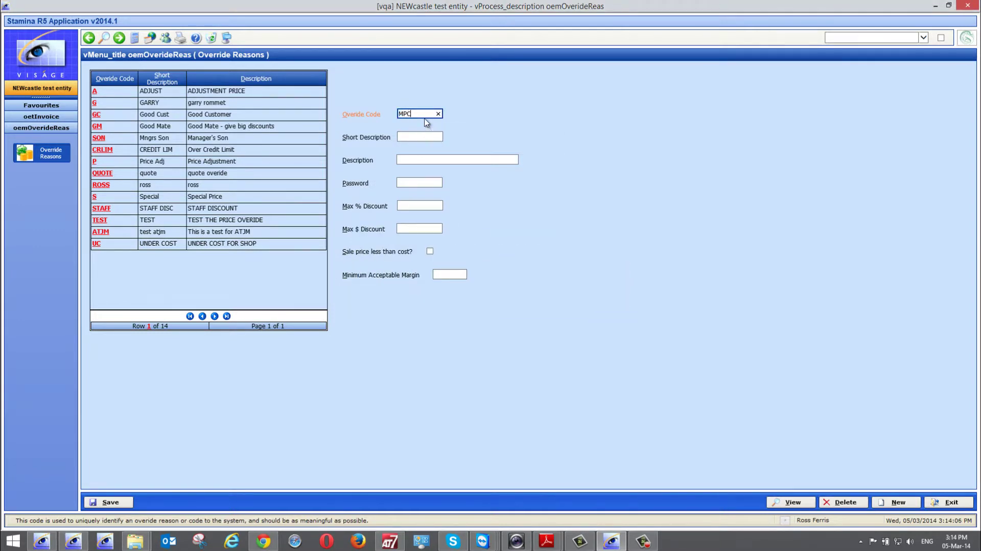
key(Tab)
text(Meet Price)
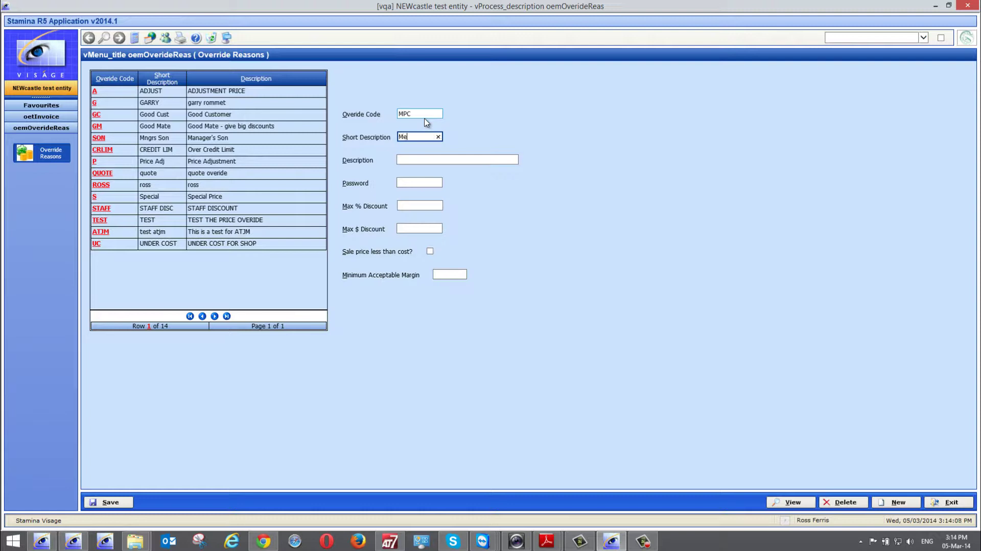
key(Tab)
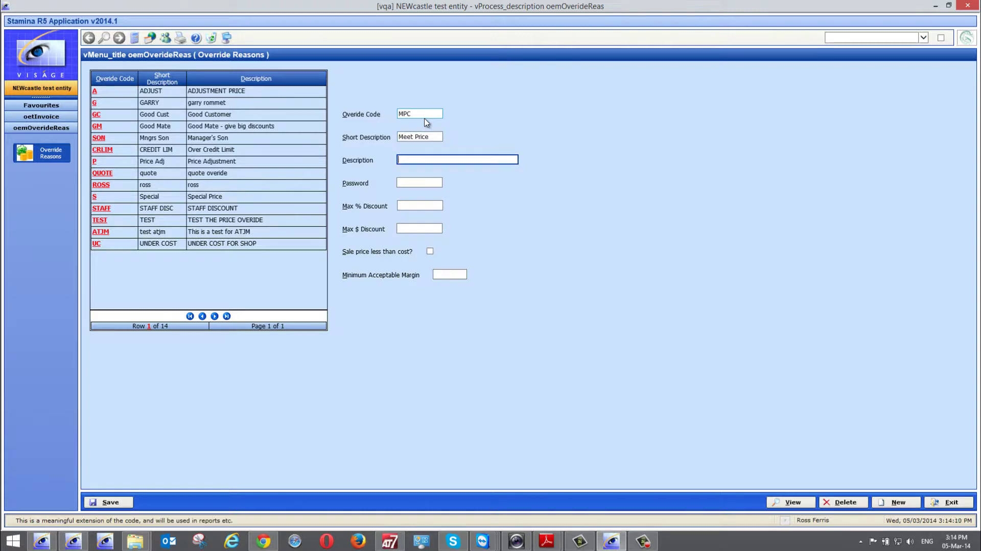
text(Meet price for xyz company)
- Review the MPC reason's password, maximum discount and minimum margin fields
click(419, 182)
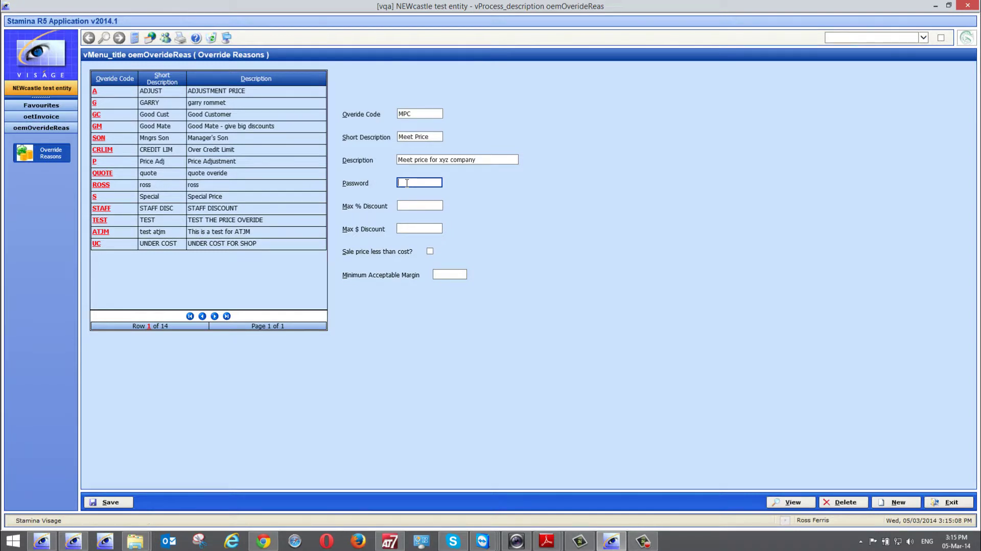
click(414, 205)
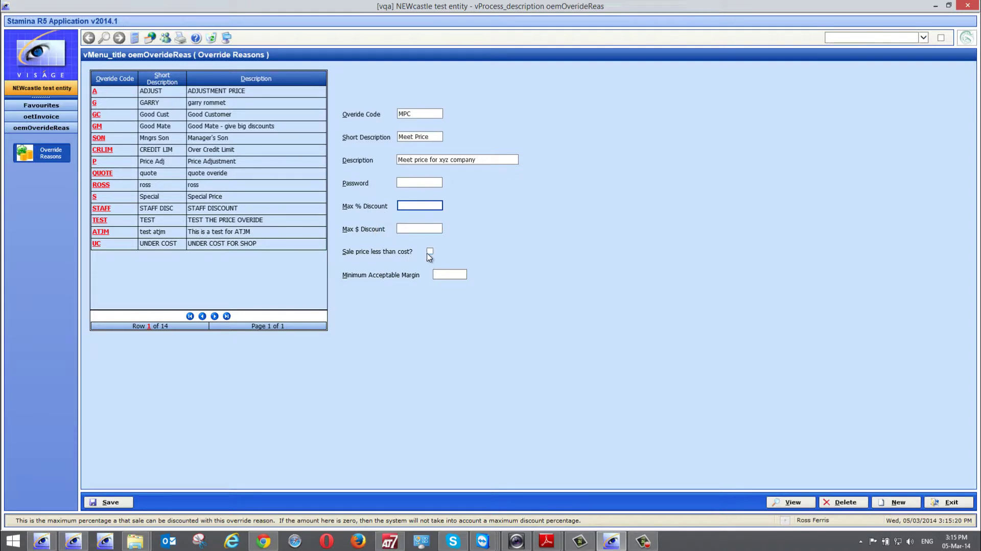
mouse_move(430, 256)
click(443, 275)
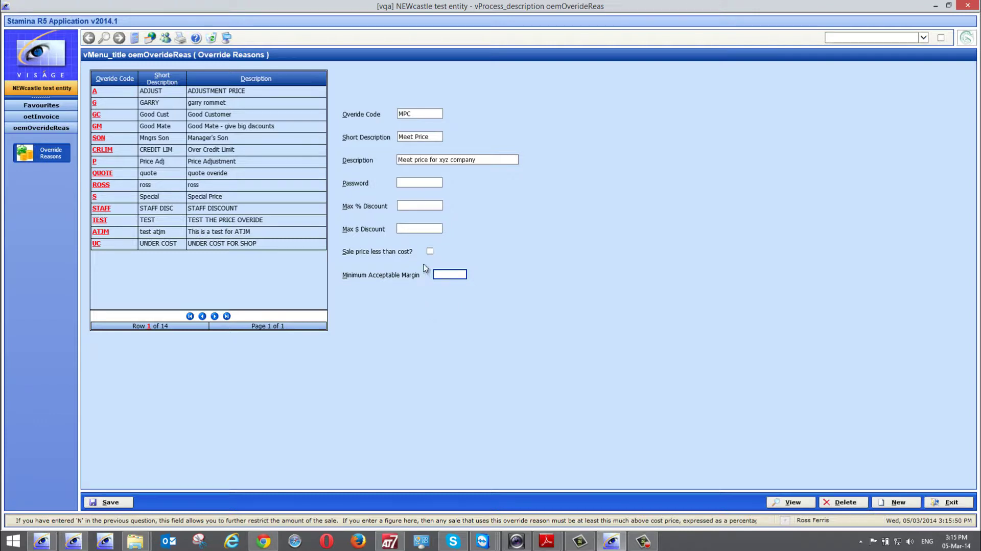
- Give the MPC override reason a password, save it, and return to Invoice Entry
click(415, 182)
text(******)
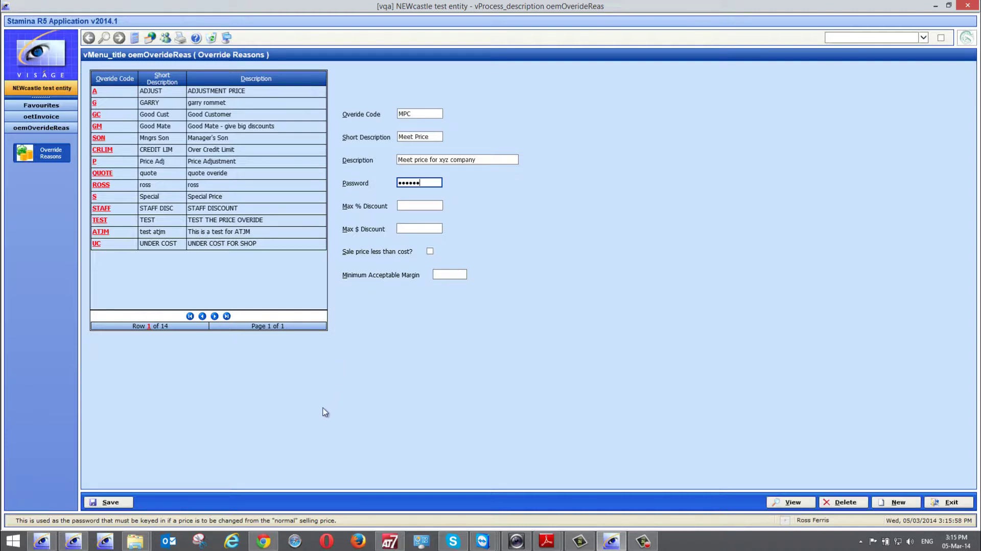
click(112, 502)
click(948, 502)
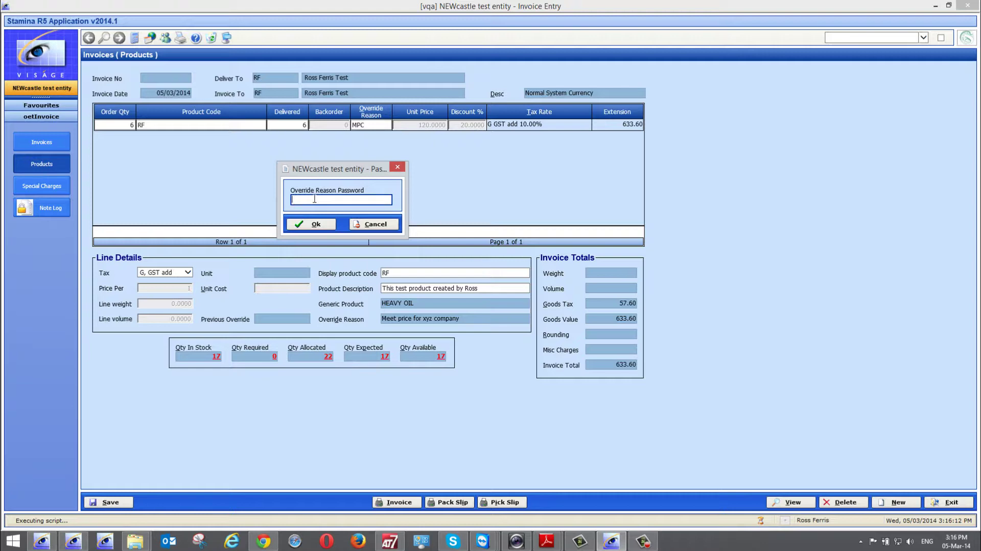
- After an invalid override password, set the line's override reason to MPC and retype the password
text(•••••••••••)
click(322, 225)
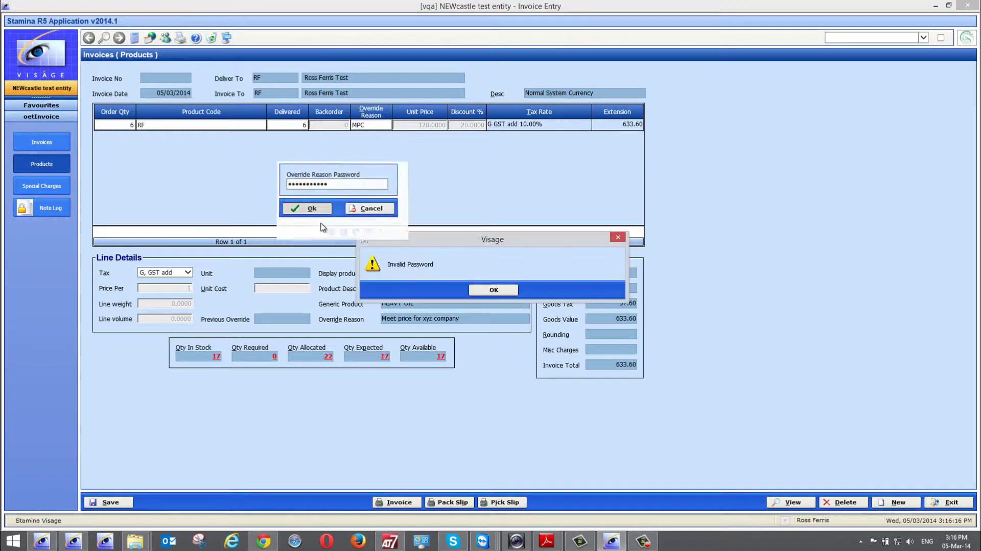
click(493, 289)
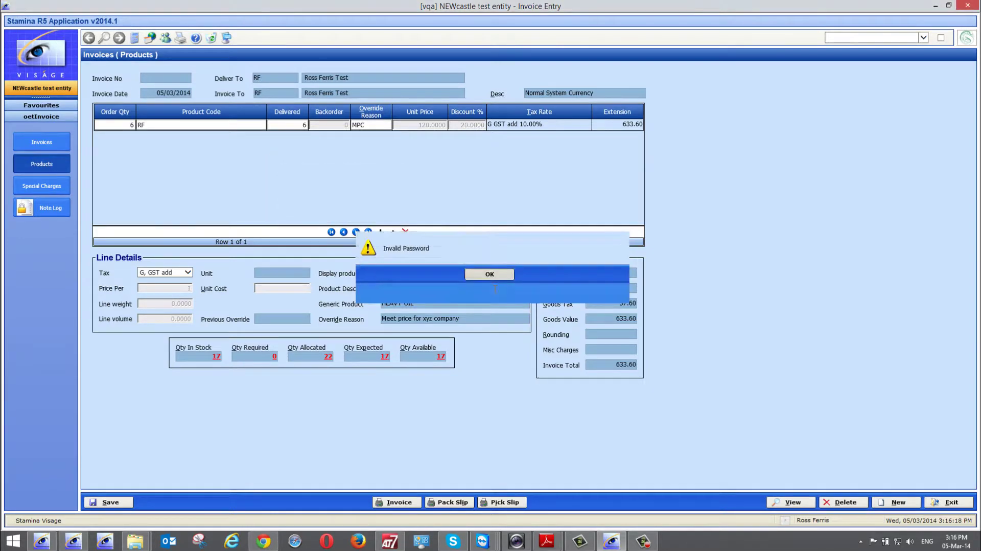
text(mpc)
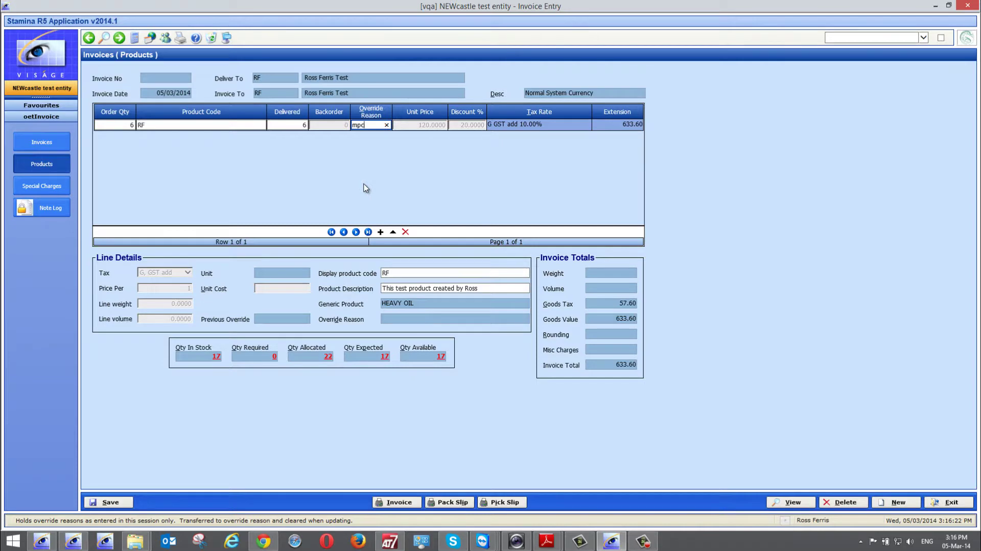
key(Tab)
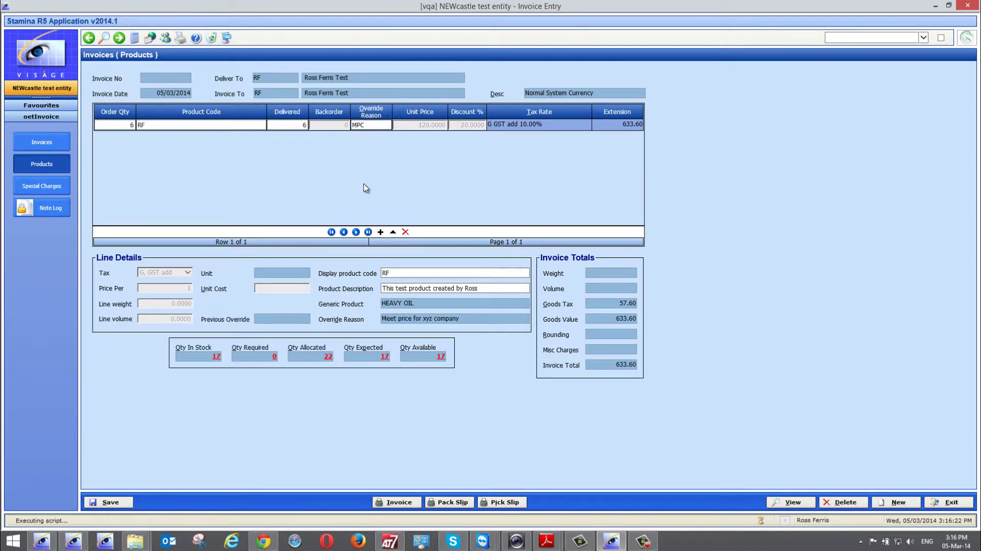
text(••••••)
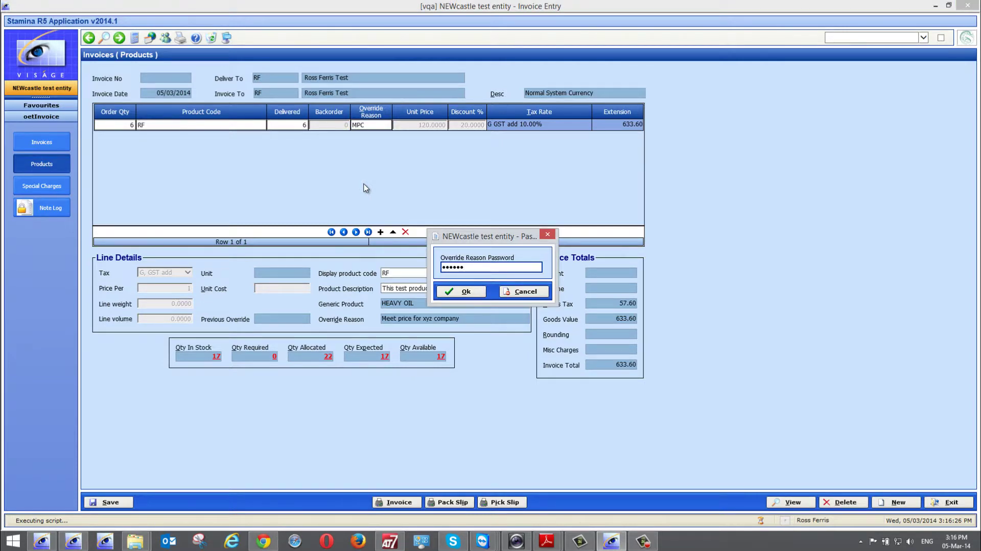
- Confirm the override password and change the RF unit price from 120.0000 to 118.0000, totalling 623.04
click(462, 291)
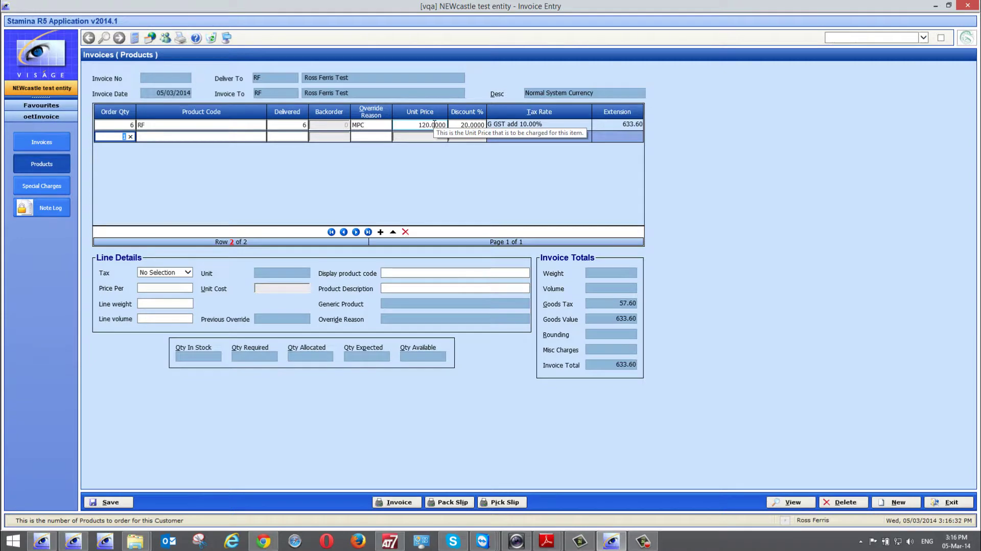
click(418, 125)
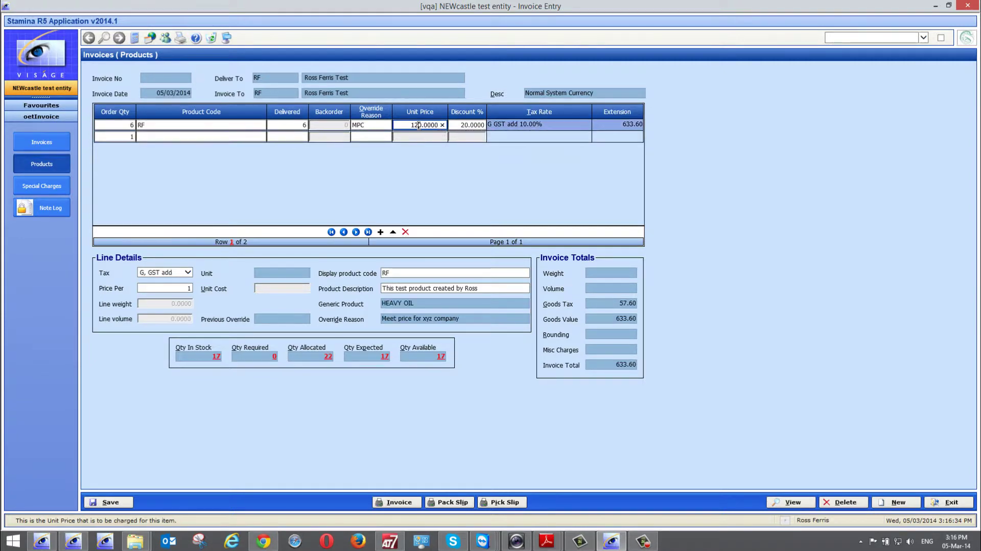
drag(411, 125, 453, 123)
text(100)
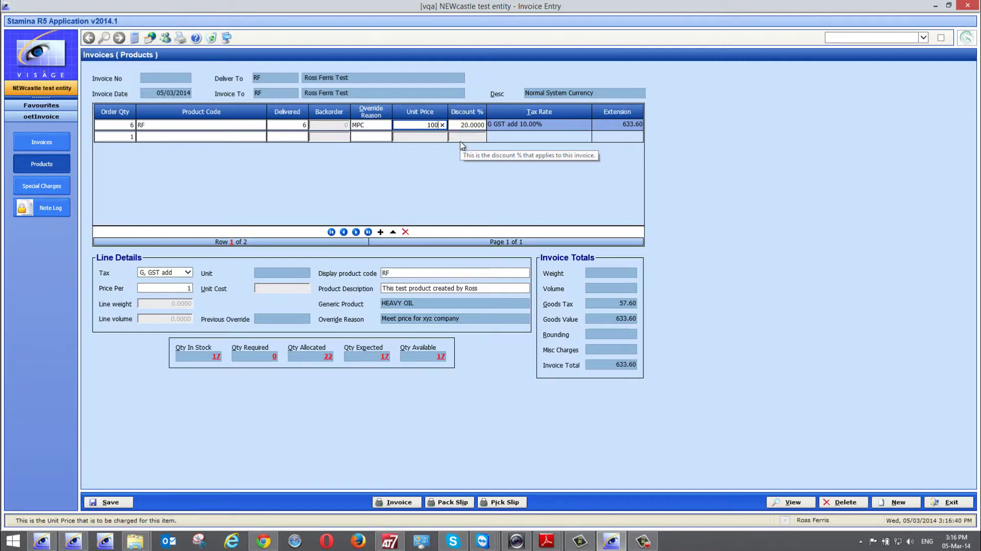
key(Tab)
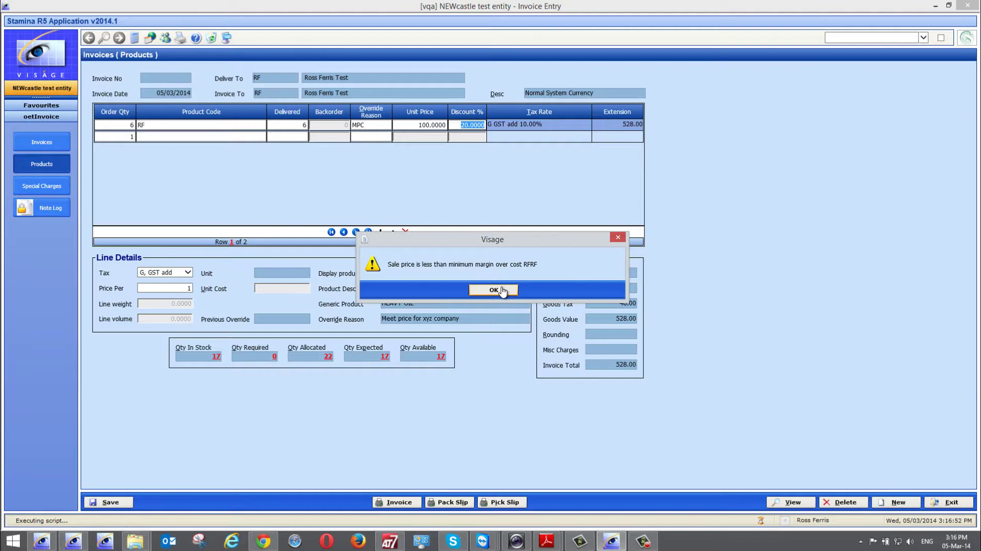
click(502, 290)
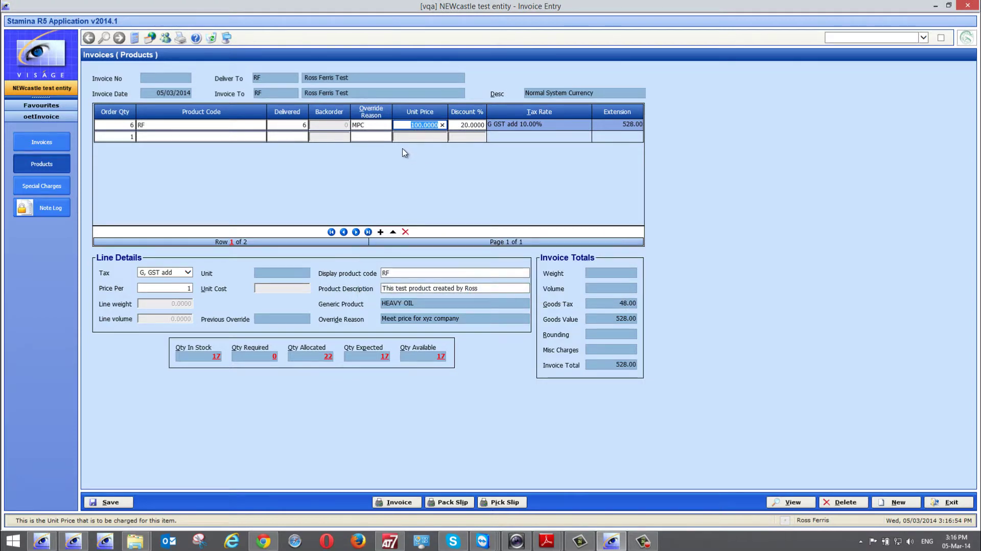
text(118)
key(Tab)
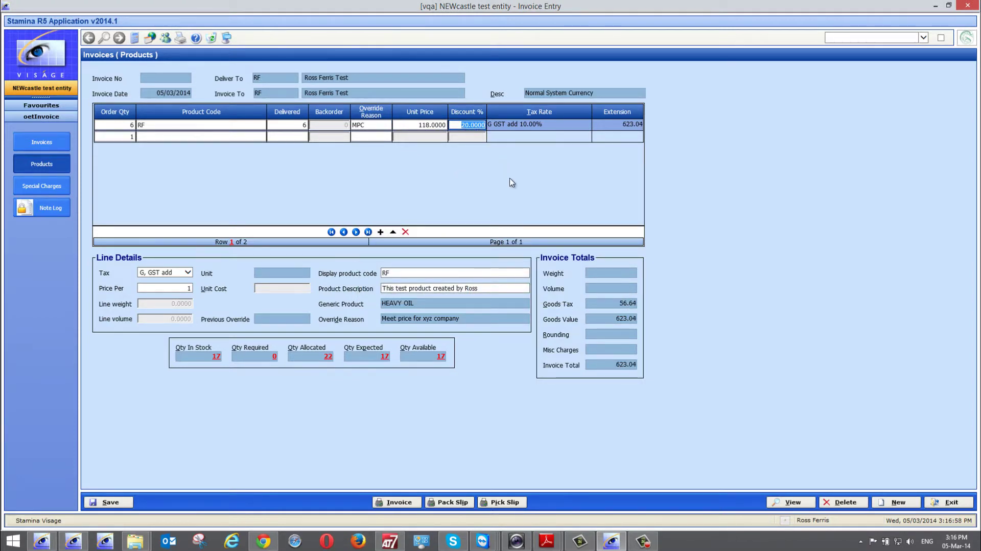
click(122, 137)
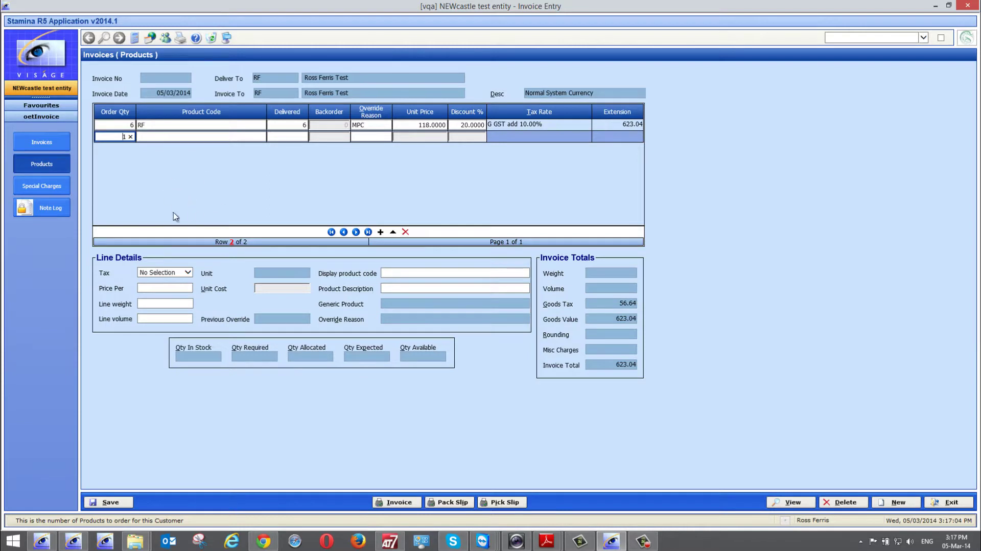
- Start an Only Available product search for the second invoice line, moving the dialog aside to show the invoice
click(150, 136)
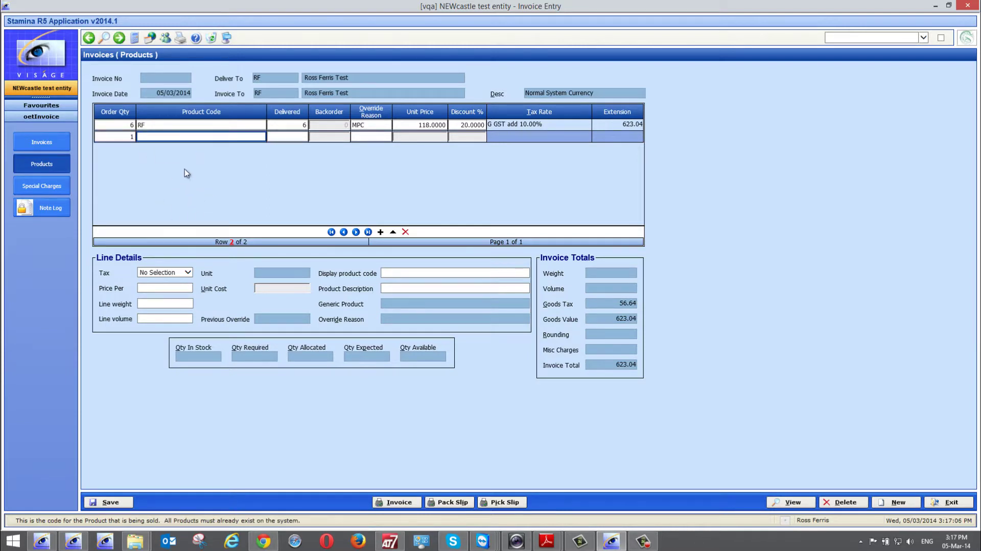
click(103, 37)
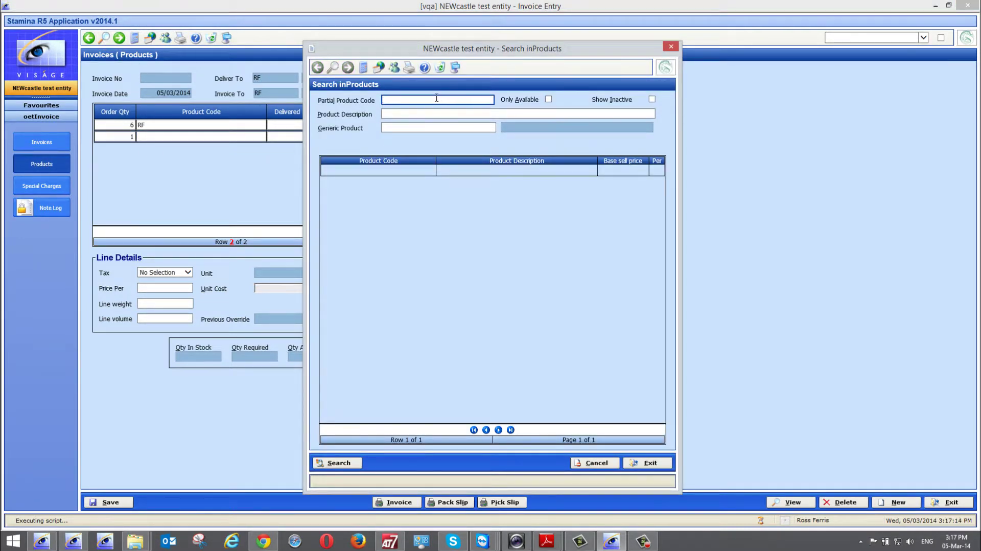
click(549, 100)
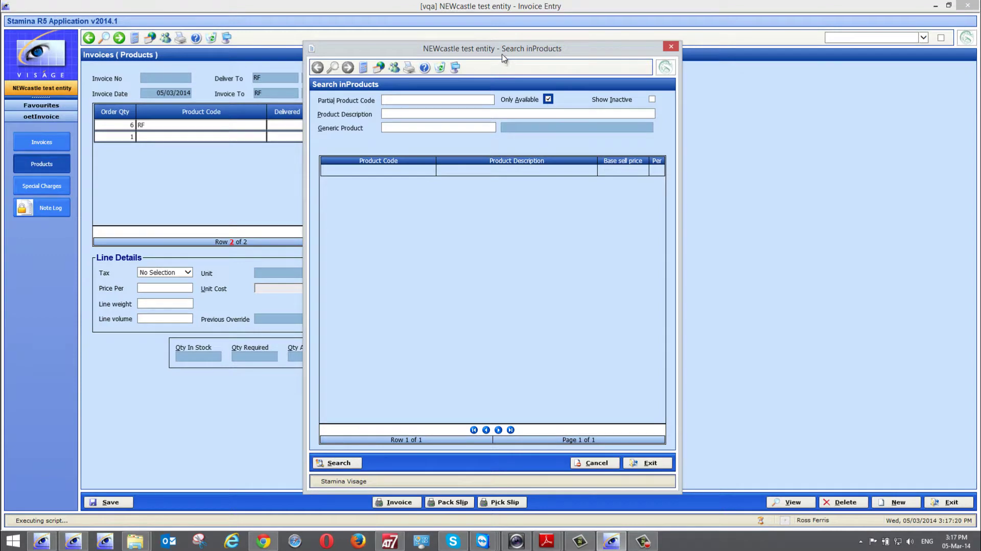
drag(503, 53, 667, 75)
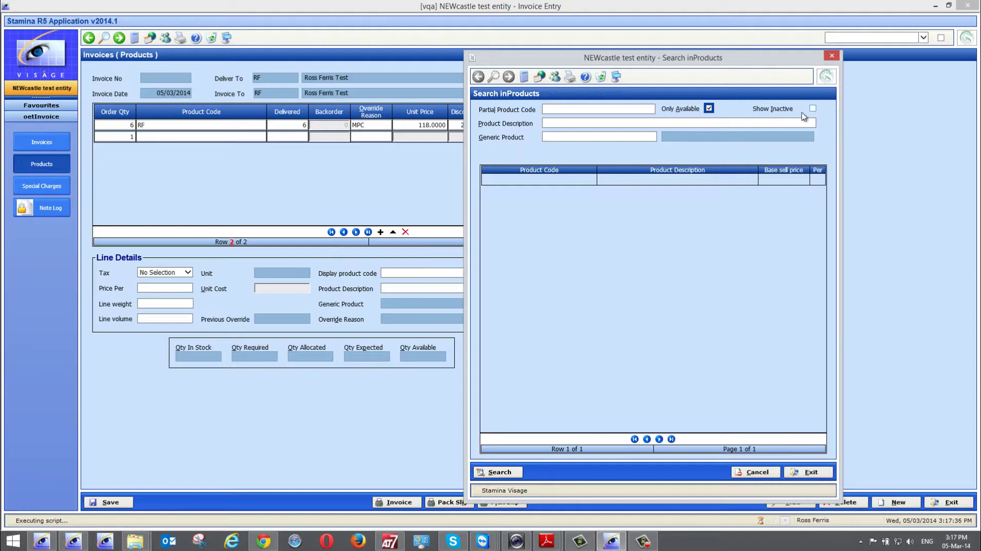
click(564, 122)
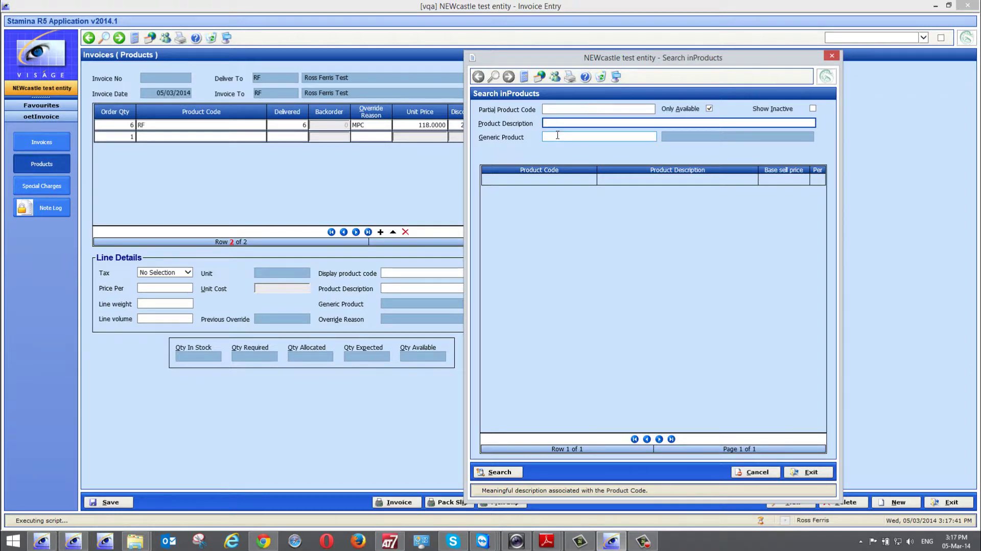
click(558, 135)
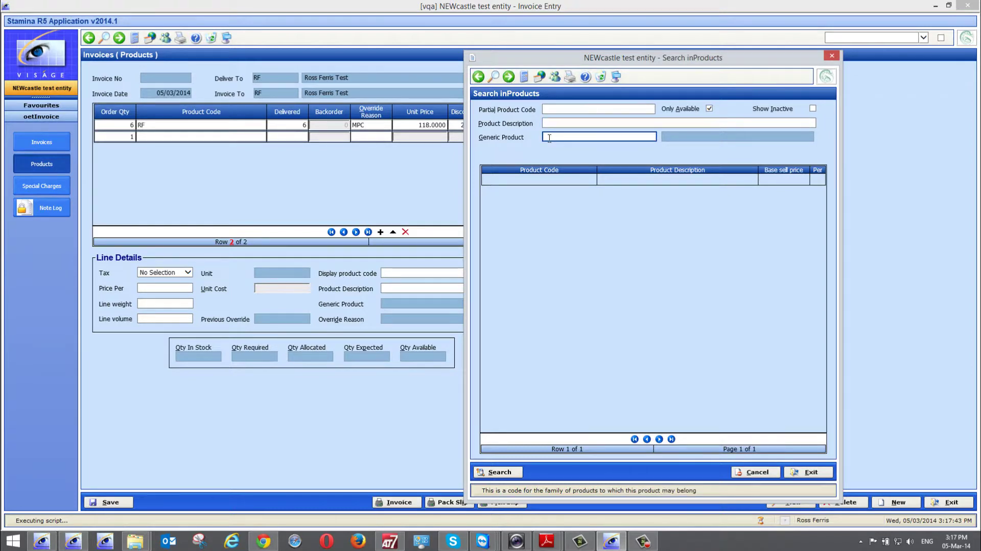
click(494, 77)
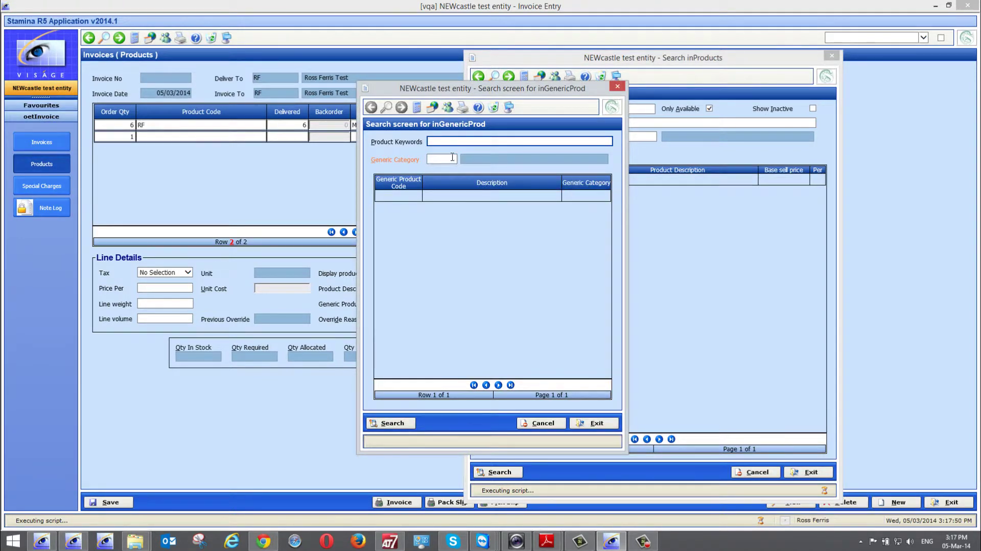
click(446, 156)
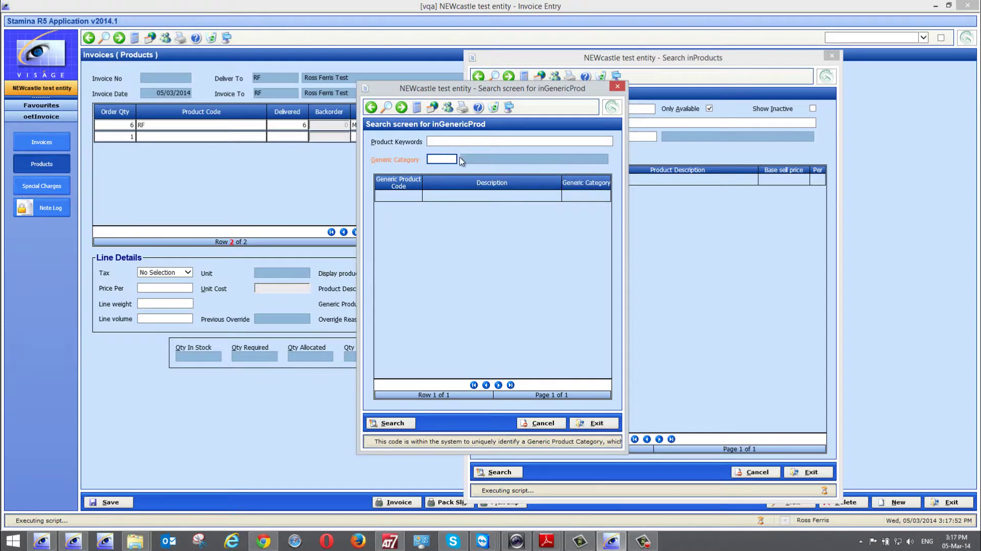
click(398, 424)
click(486, 290)
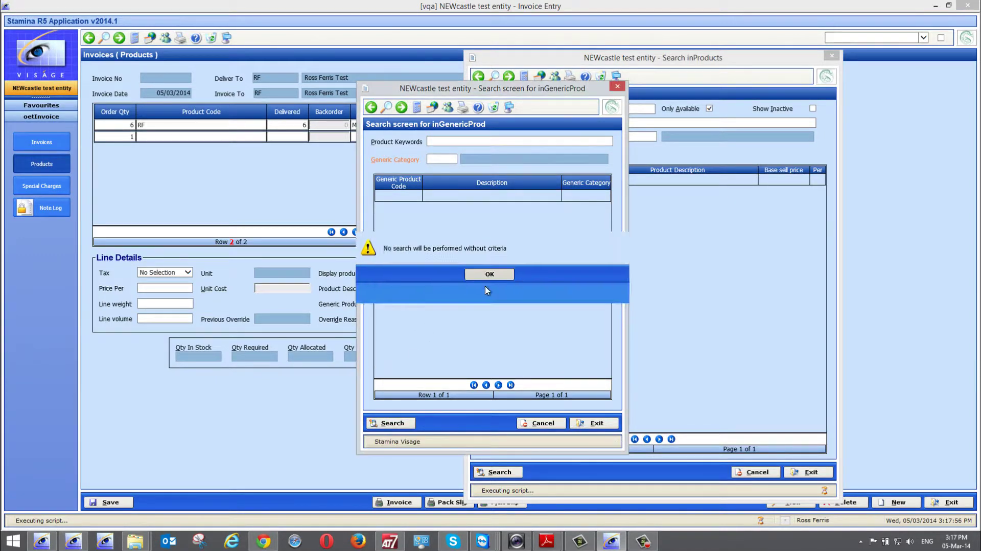
click(438, 159)
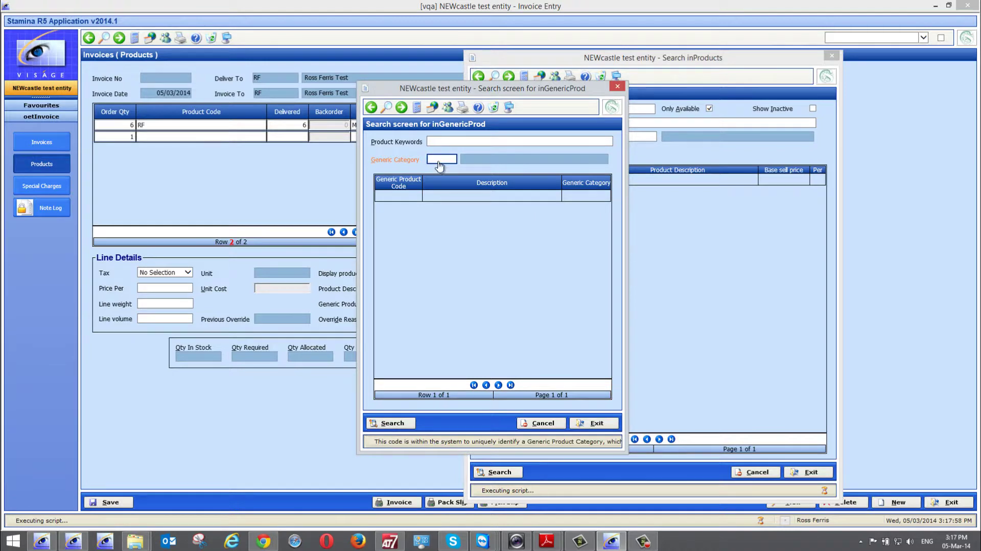
right_click(438, 160)
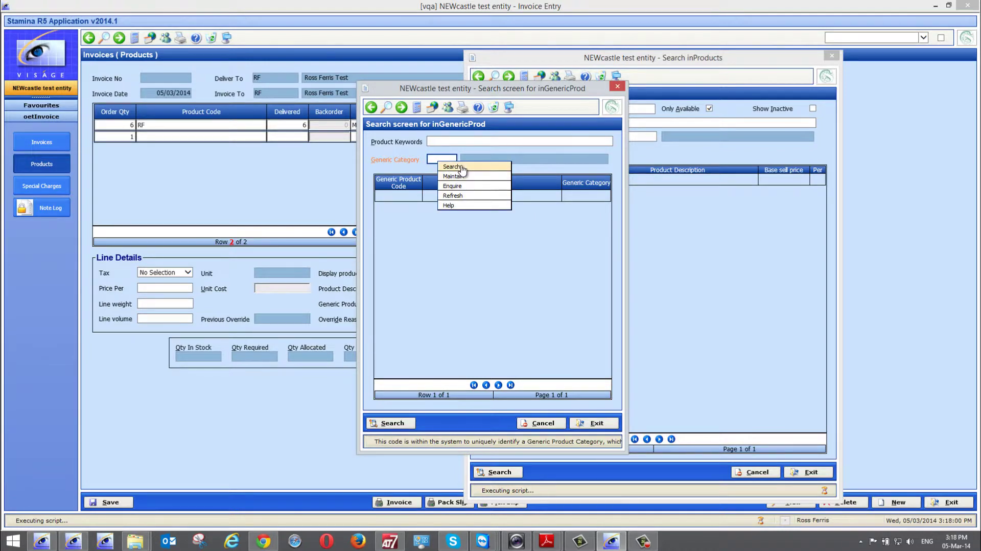
click(462, 168)
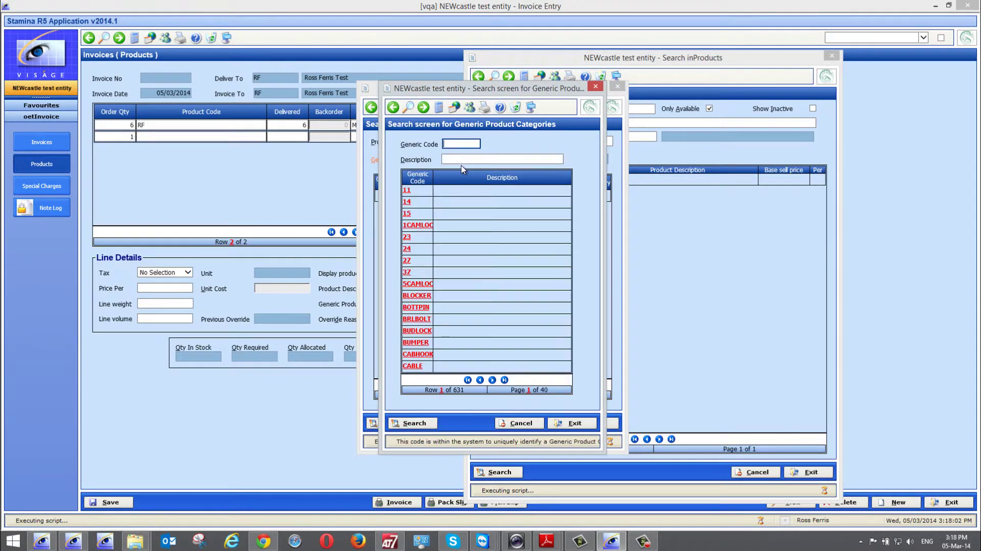
click(493, 380)
click(493, 380)
click(492, 380)
click(492, 380)
click(492, 380)
click(492, 380)
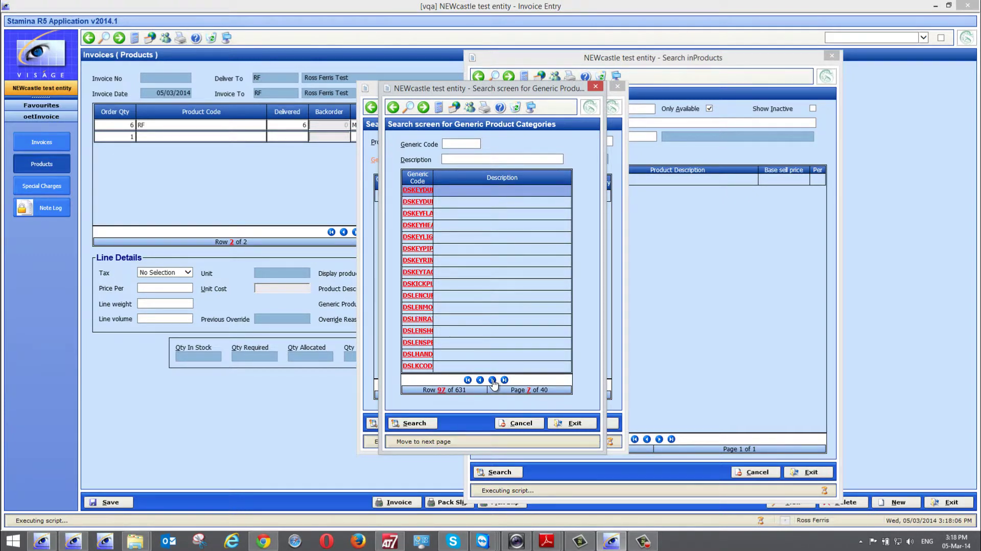
click(492, 380)
click(492, 381)
click(492, 380)
click(492, 380)
click(492, 381)
click(492, 380)
click(493, 380)
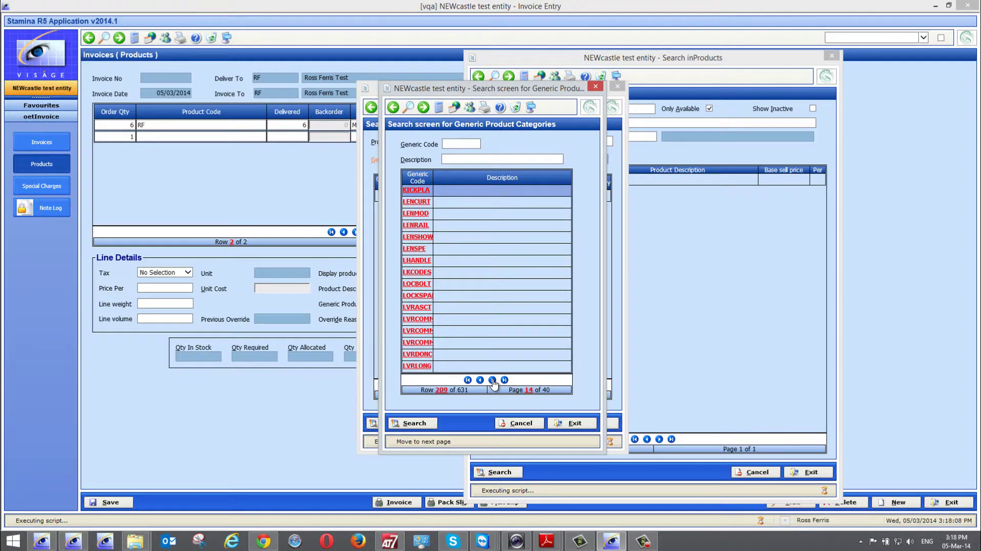
click(492, 380)
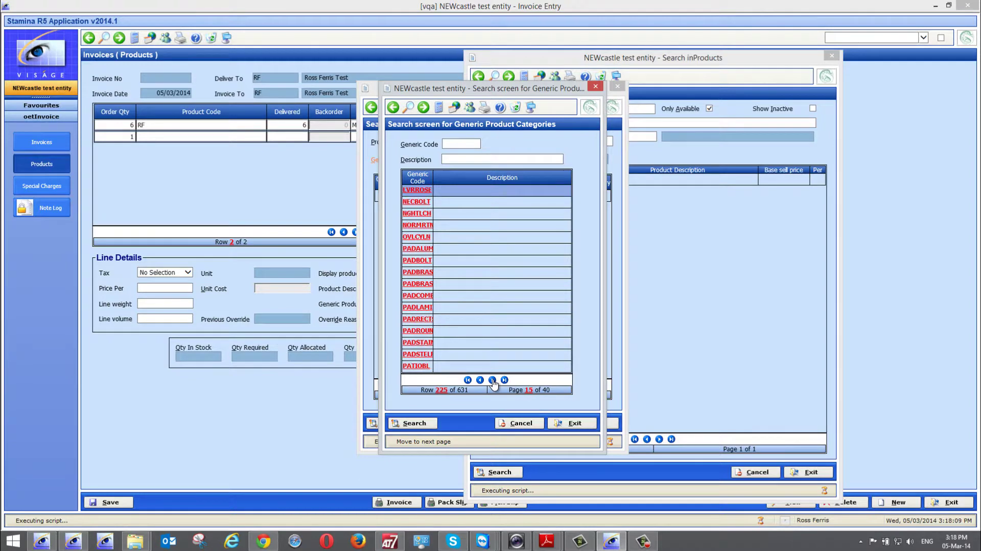
click(585, 422)
click(593, 421)
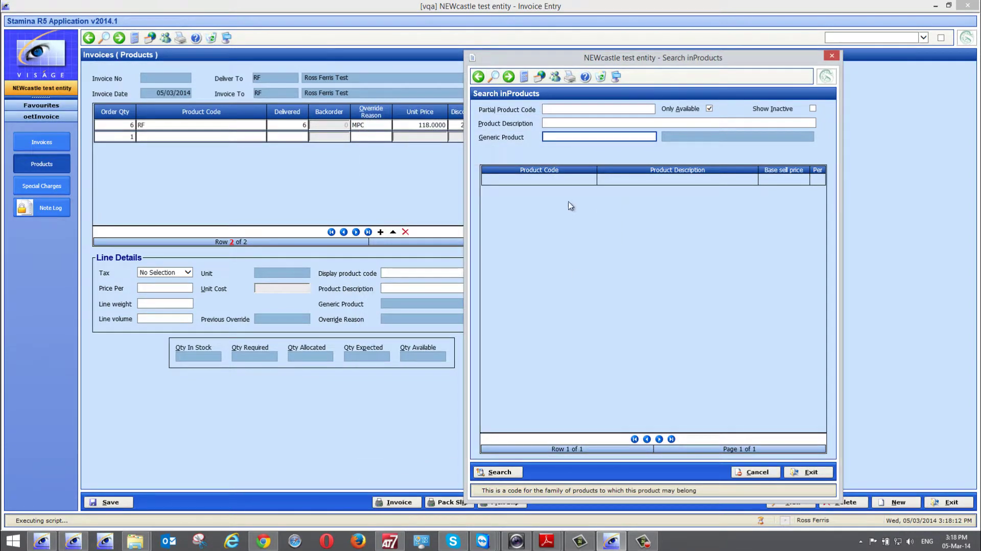
- Search available products by description 'shane', listing 10 matching products
click(560, 123)
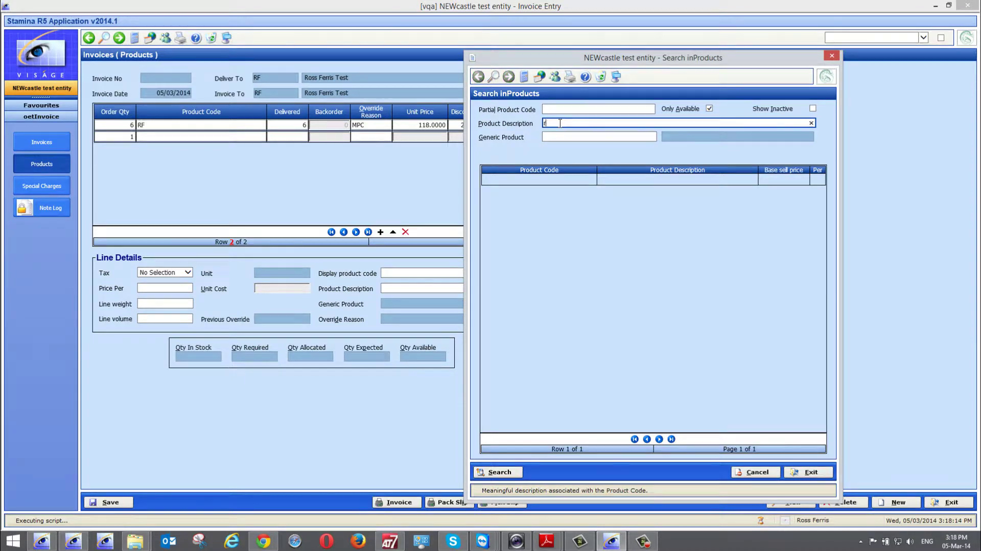
text(shane)
click(505, 470)
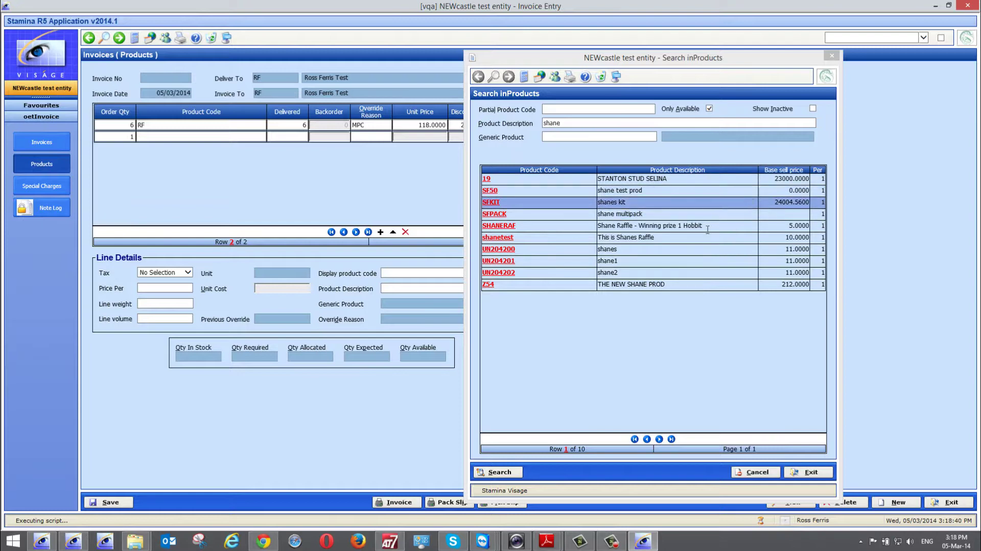
- Add SF50 from the search results to the second line, then return to the RF line
click(490, 202)
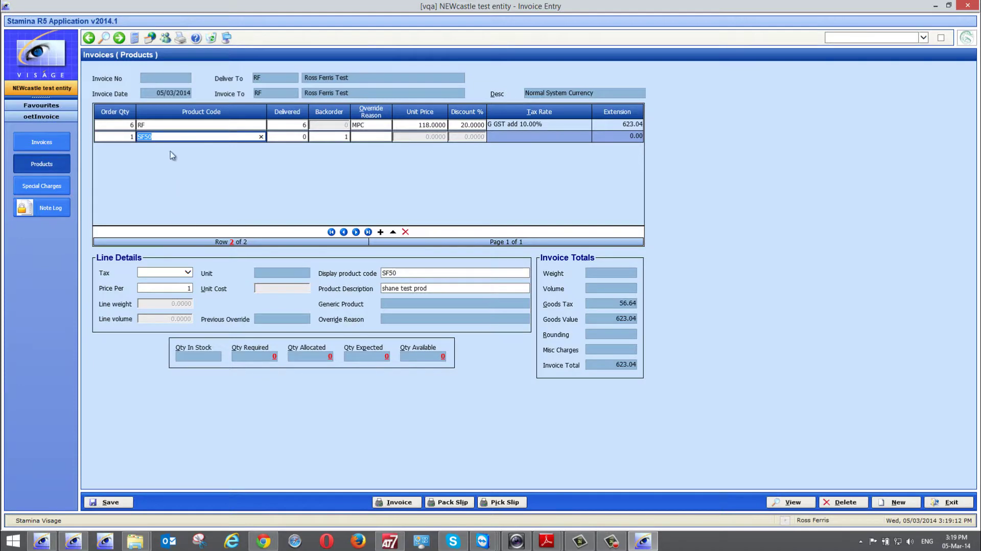
click(163, 125)
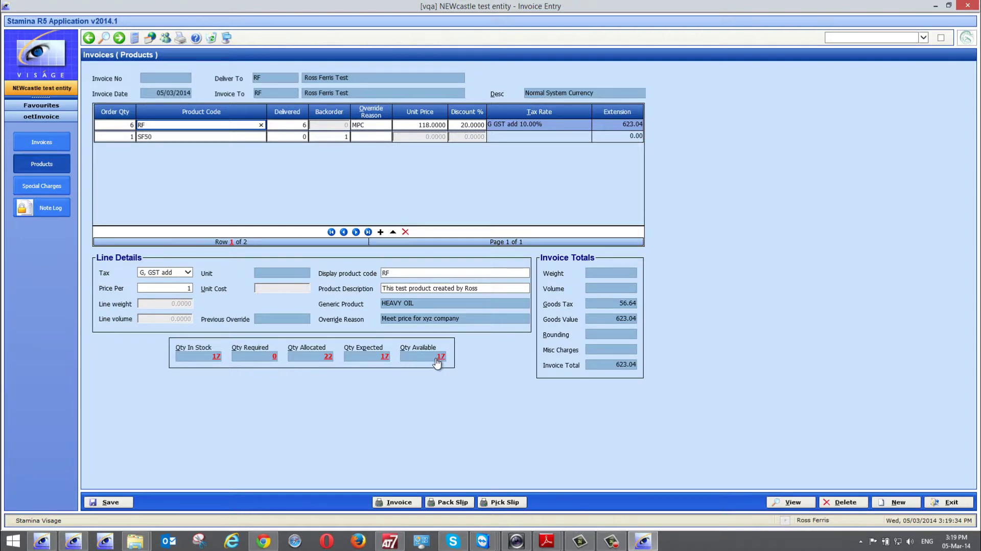
click(328, 358)
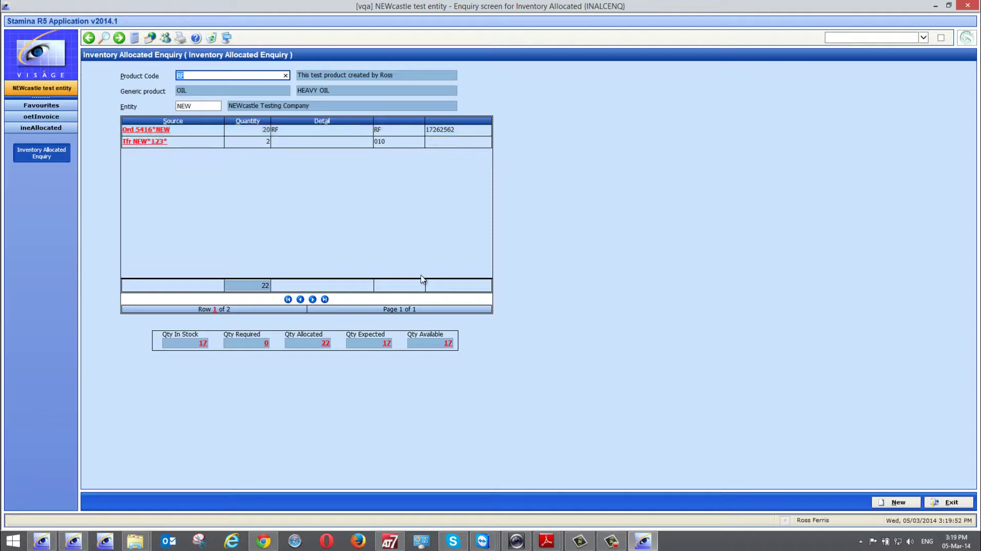
click(942, 503)
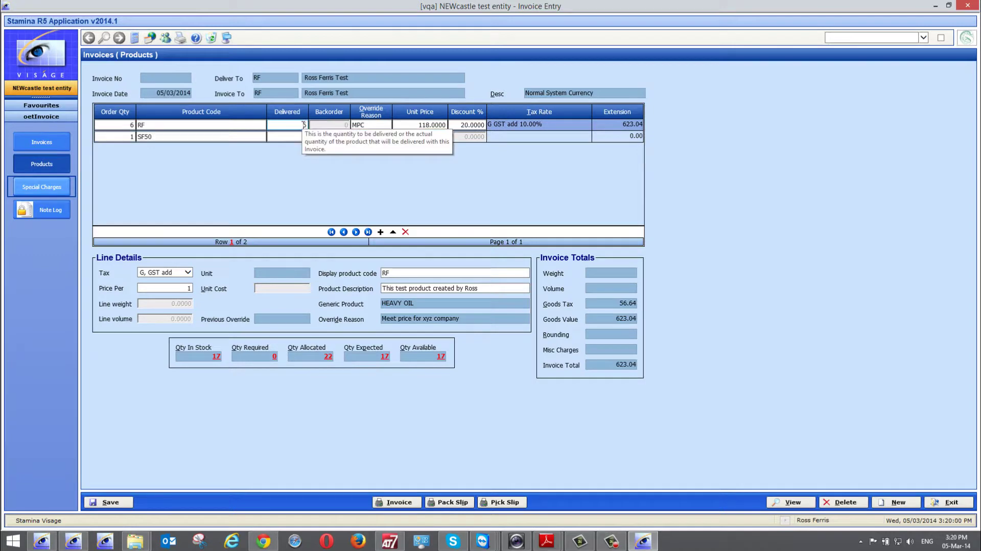
- Change the second line's product code from SF50 to SF3, the 2000 Mini Cooper
click(130, 137)
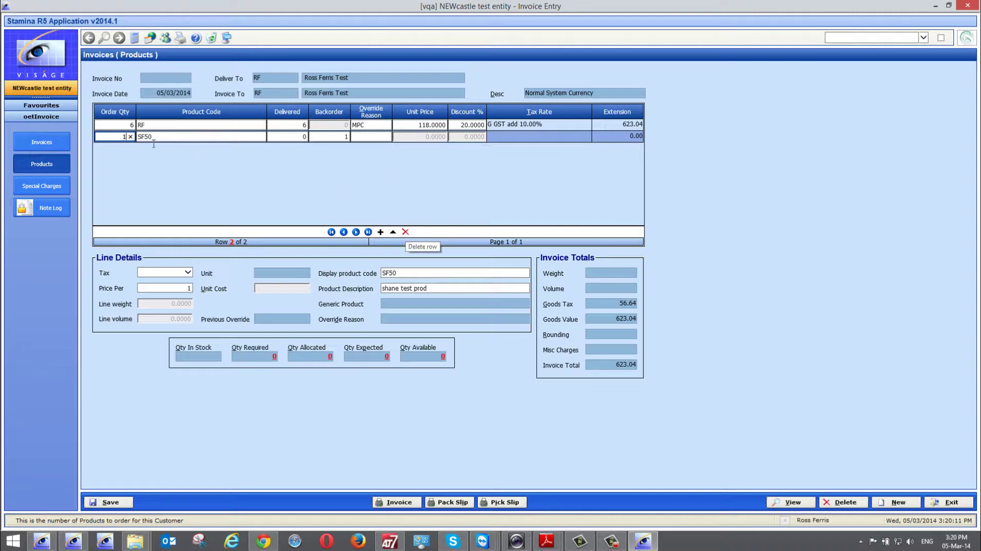
key(Tab)
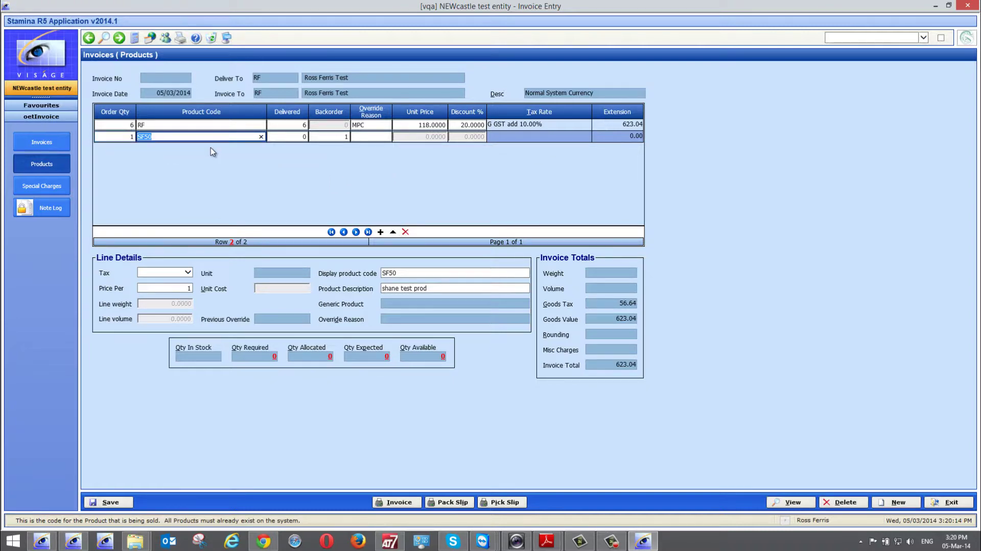
text(sf3)
key(Tab)
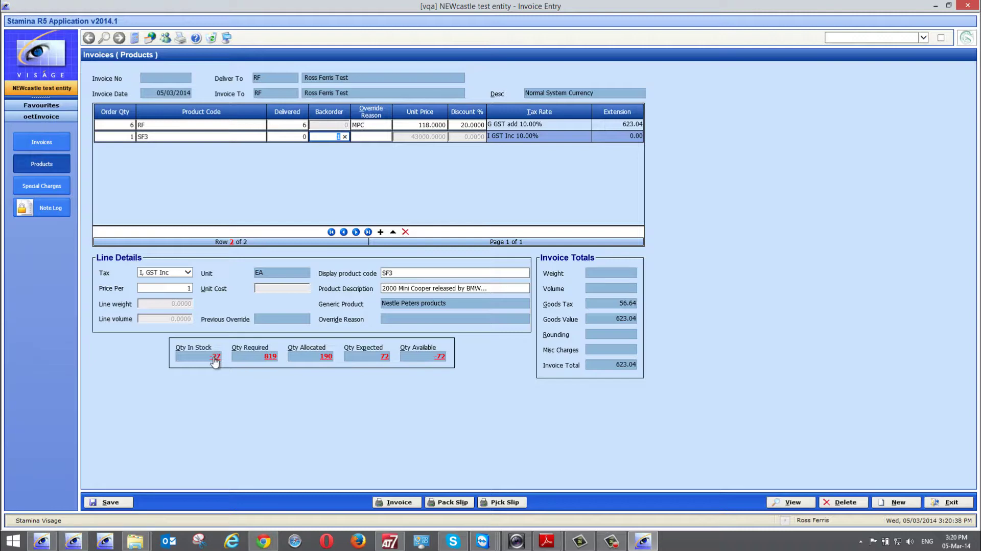
click(218, 361)
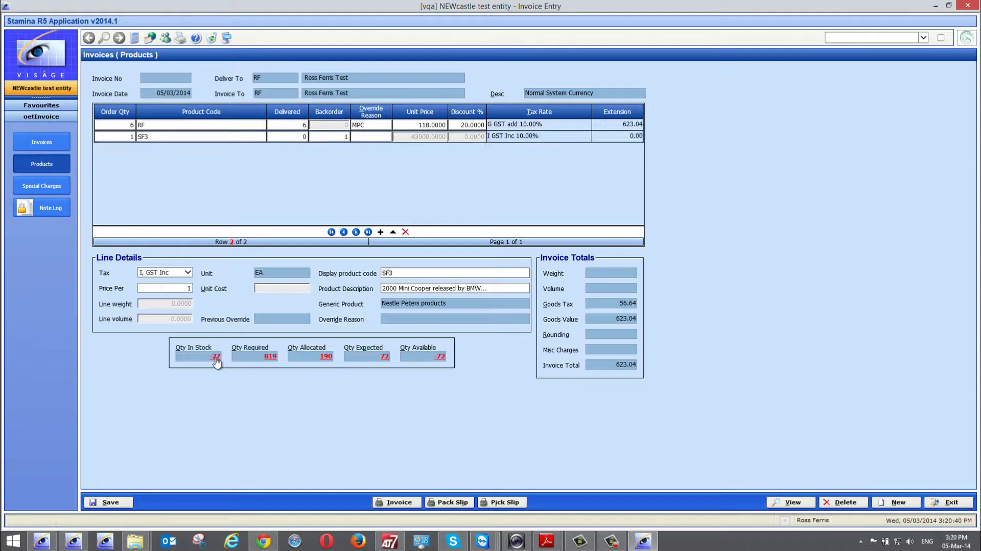
click(217, 359)
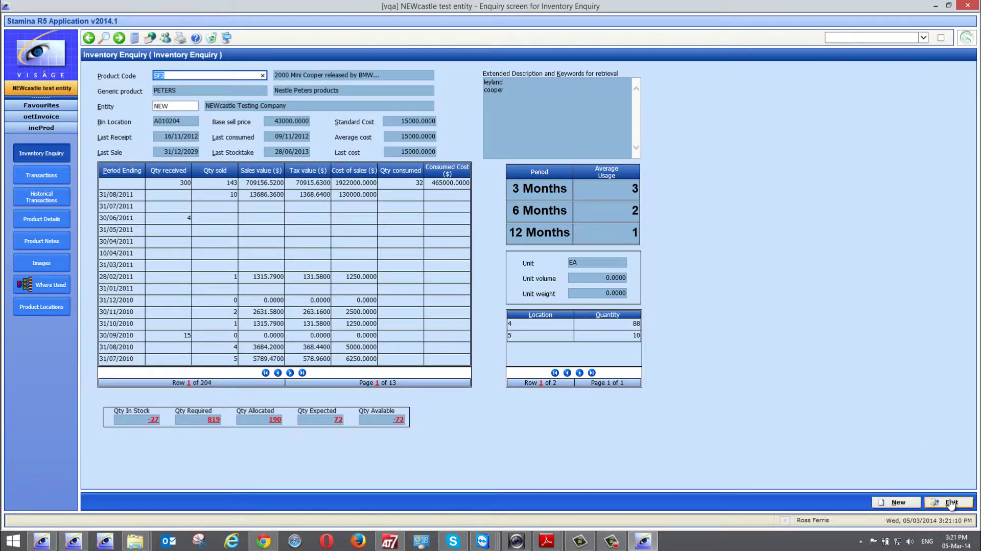
click(949, 502)
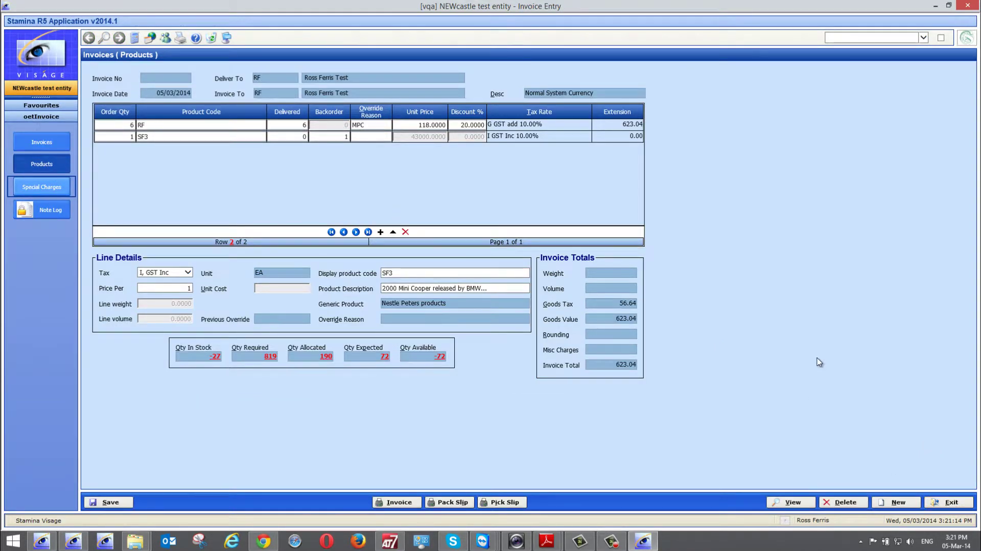
- Deliver 1 unit on the SF3 line, making the invoice total 43623.04, and view Special Charges
click(302, 136)
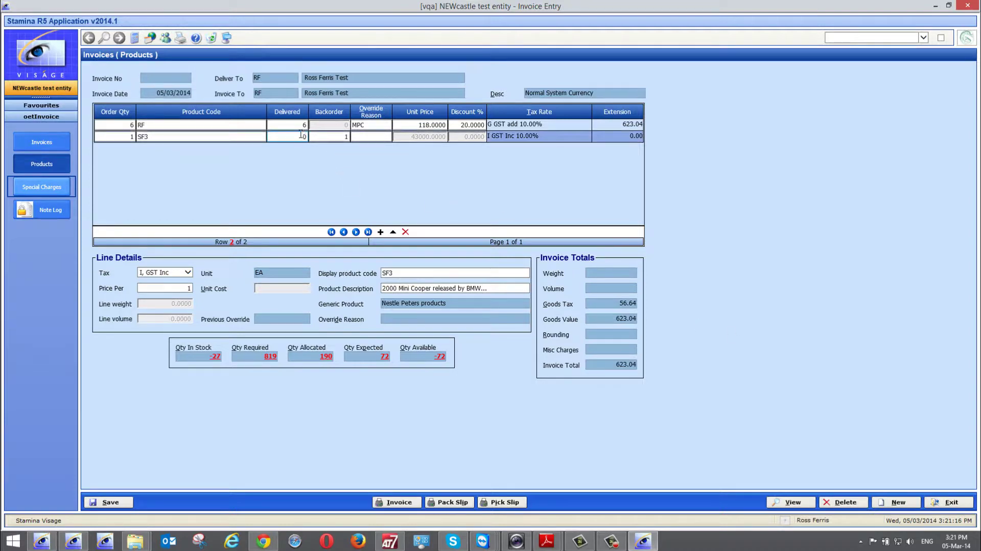
click(297, 136)
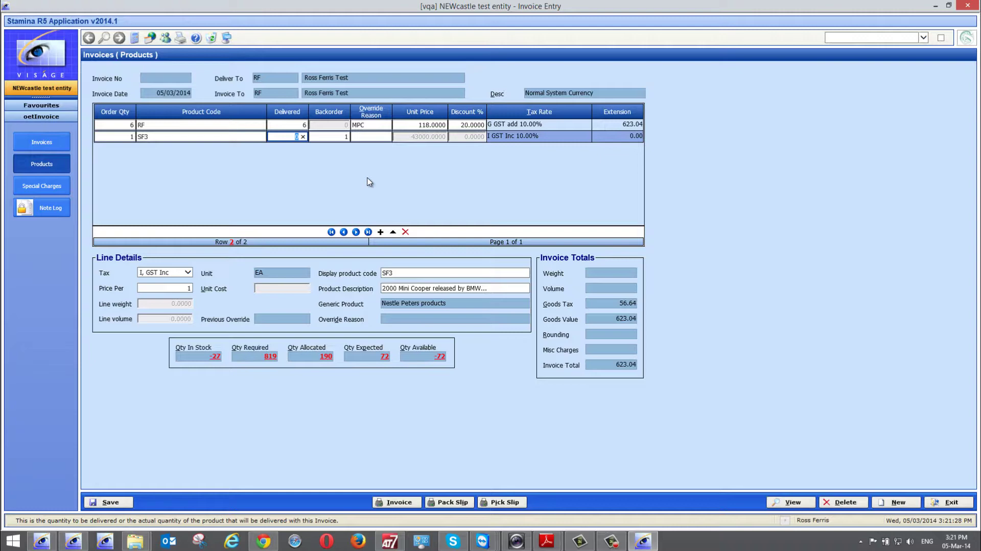
text(1)
key(Tab)
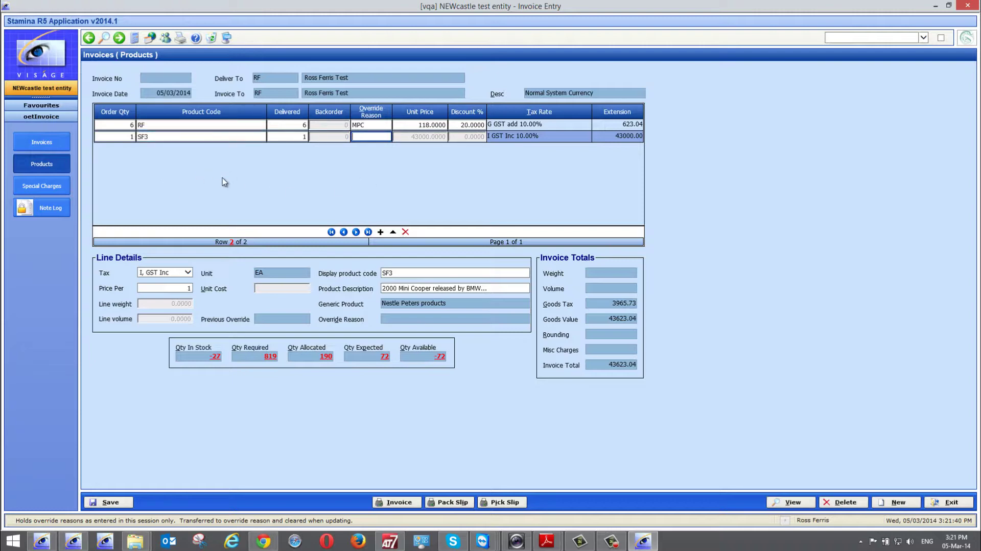
click(45, 190)
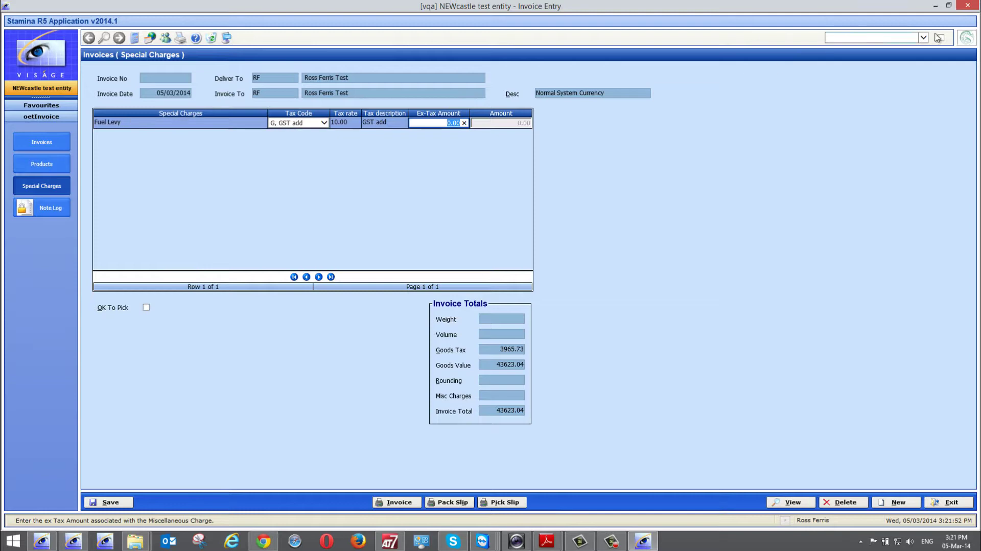
- Check in oemparam's second page that Fuel Levy posts to account 1050 Freight Recovered
click(875, 38)
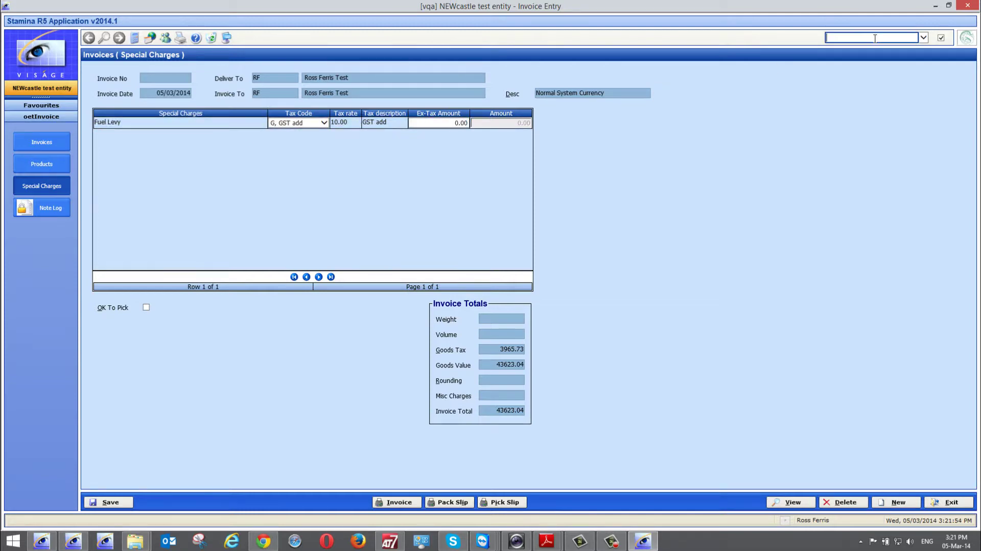
text(oemparam)
key(Return)
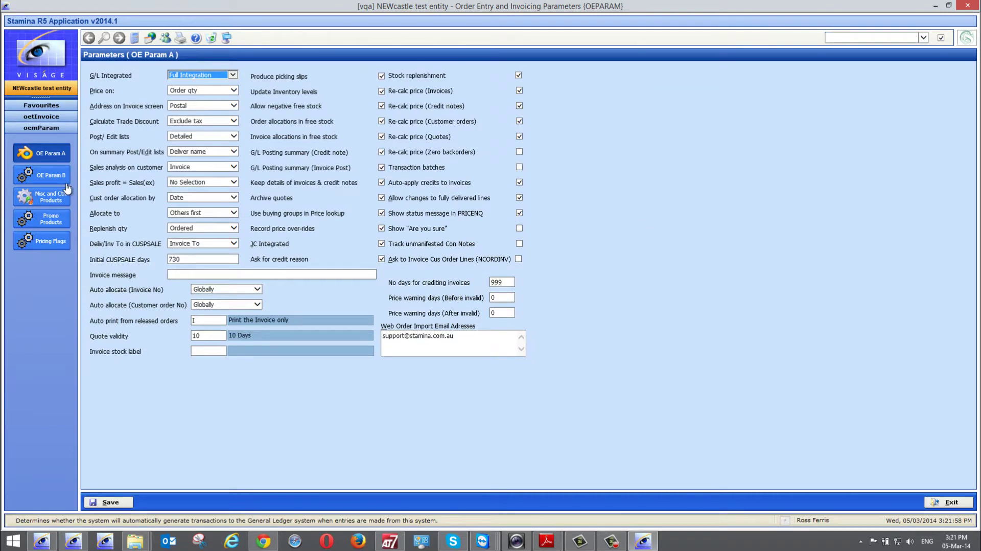
click(57, 175)
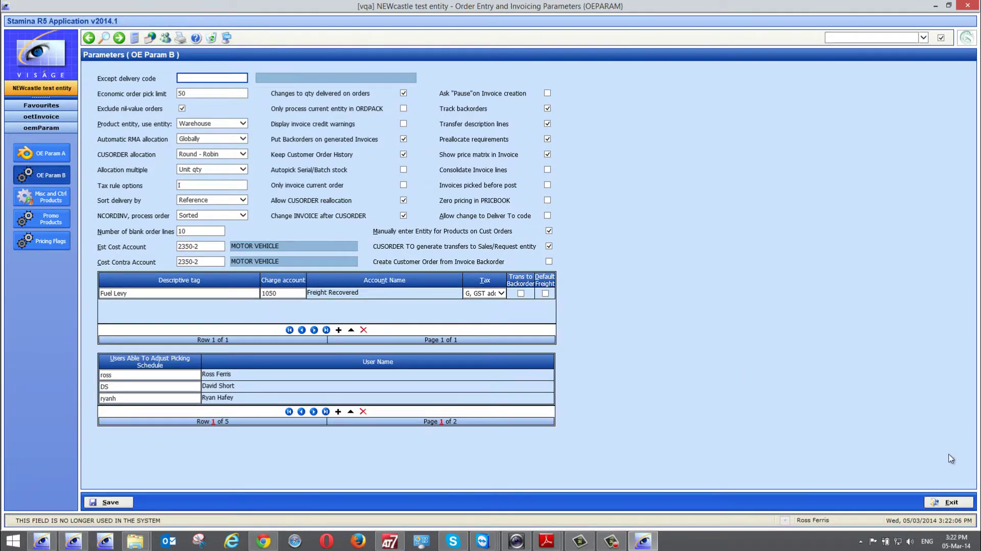
click(952, 502)
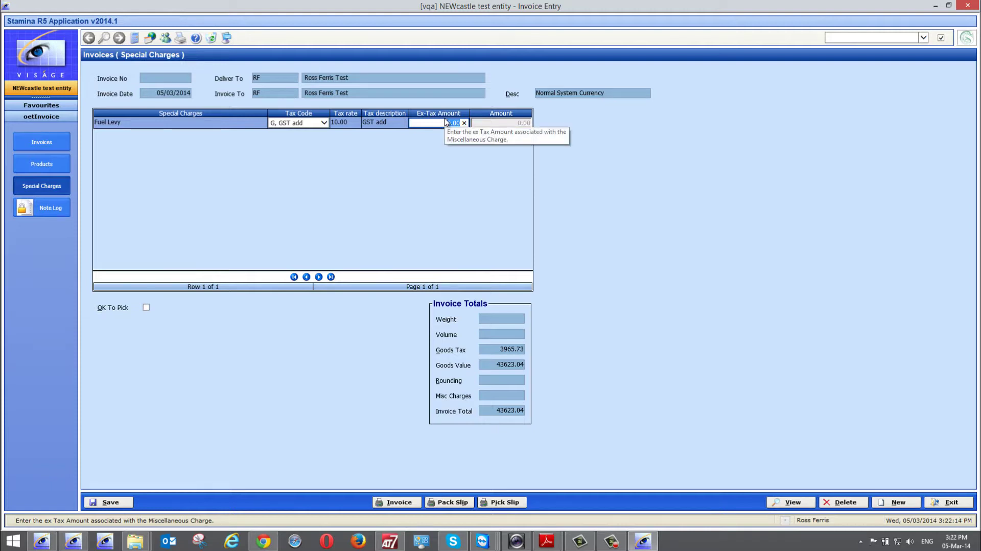
- Save the invoice as 16909, tick Ok To Pick, and save it again
click(40, 145)
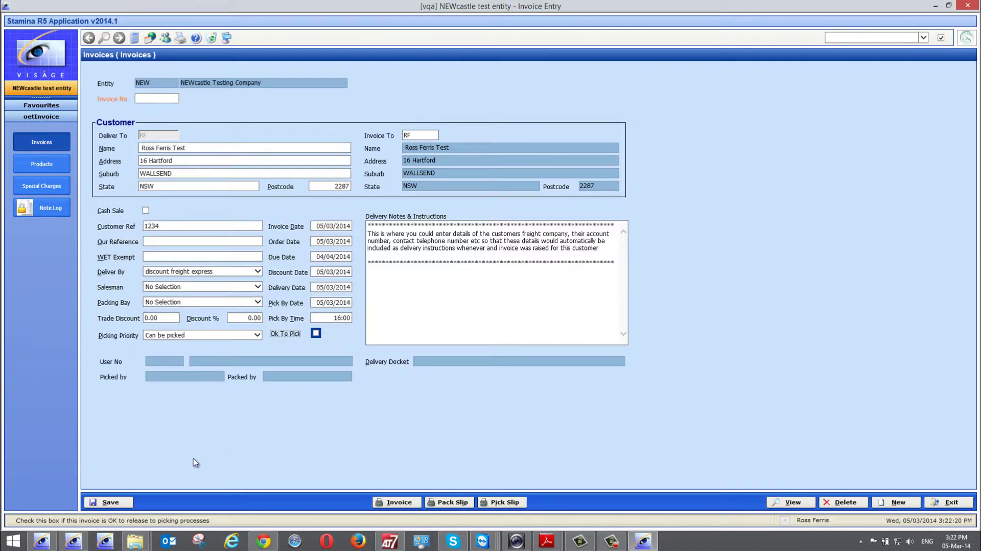
click(115, 503)
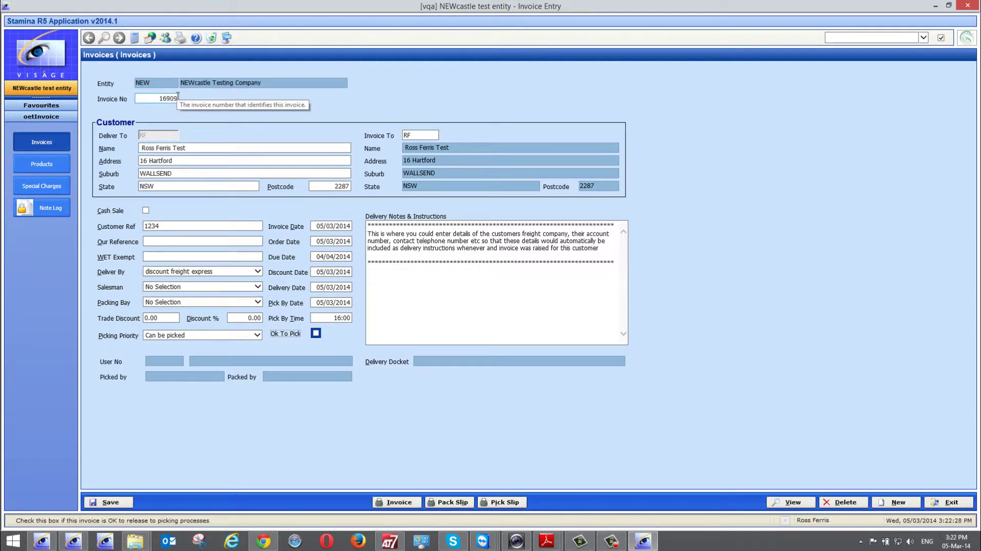
click(317, 334)
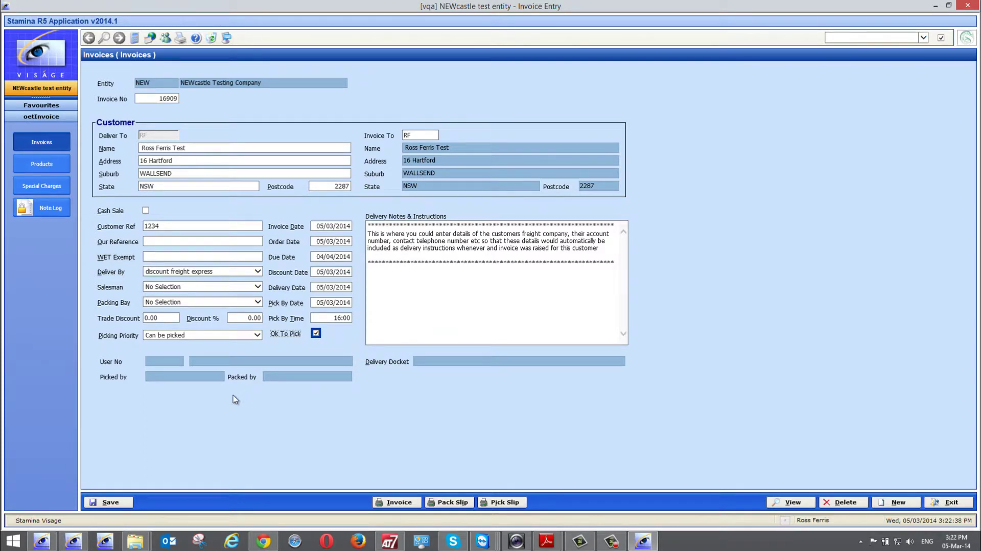
click(112, 503)
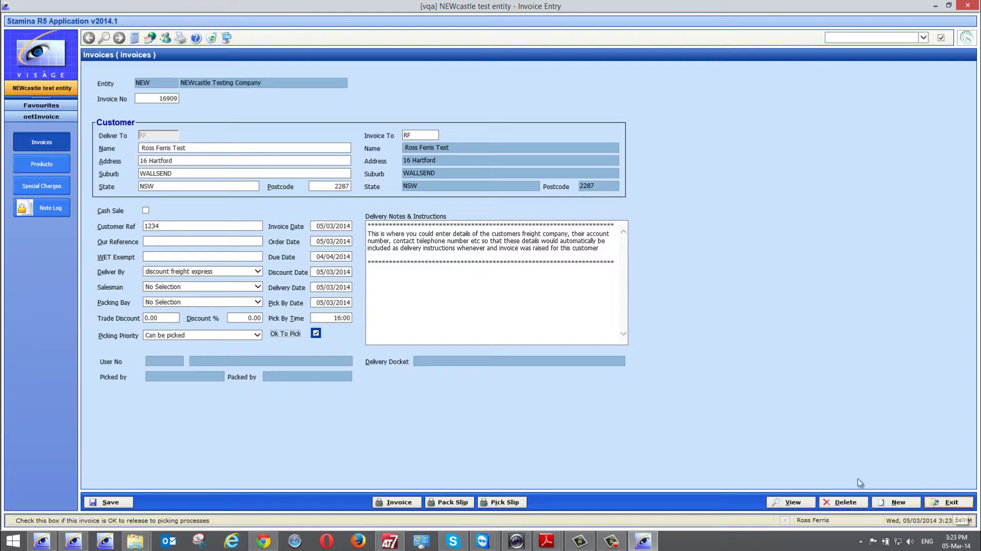
- Exit invoice entry without saving a blank invoice and open the Picking Schedule
click(897, 503)
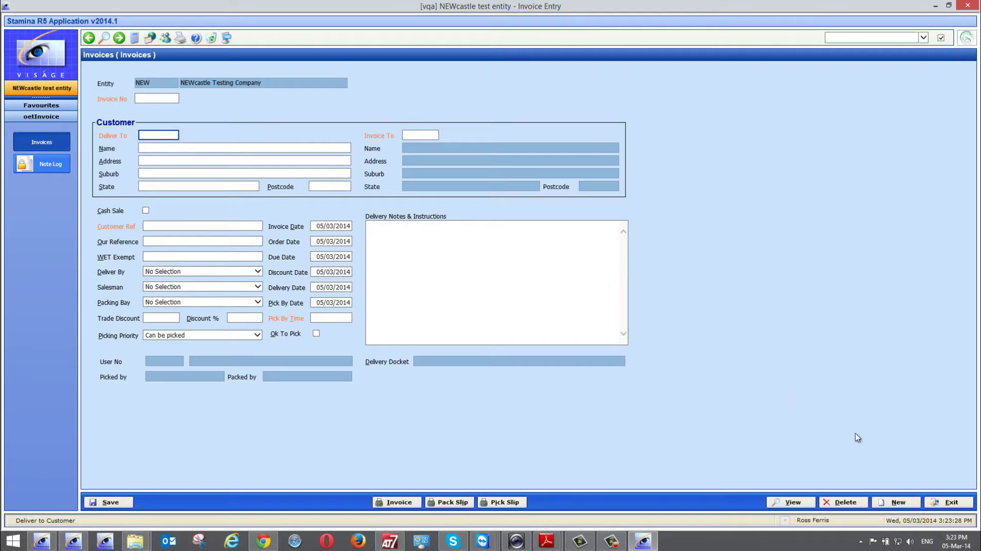
click(949, 503)
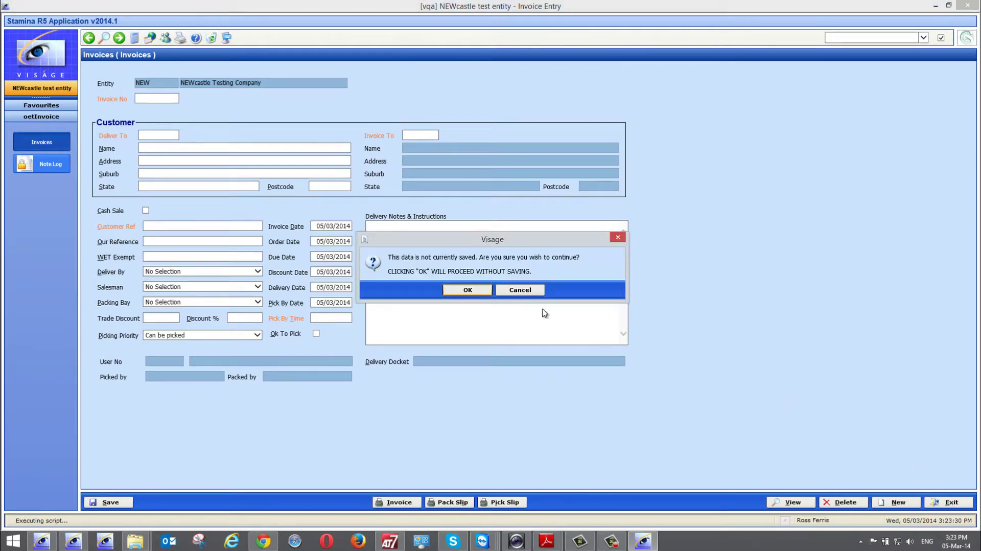
click(467, 290)
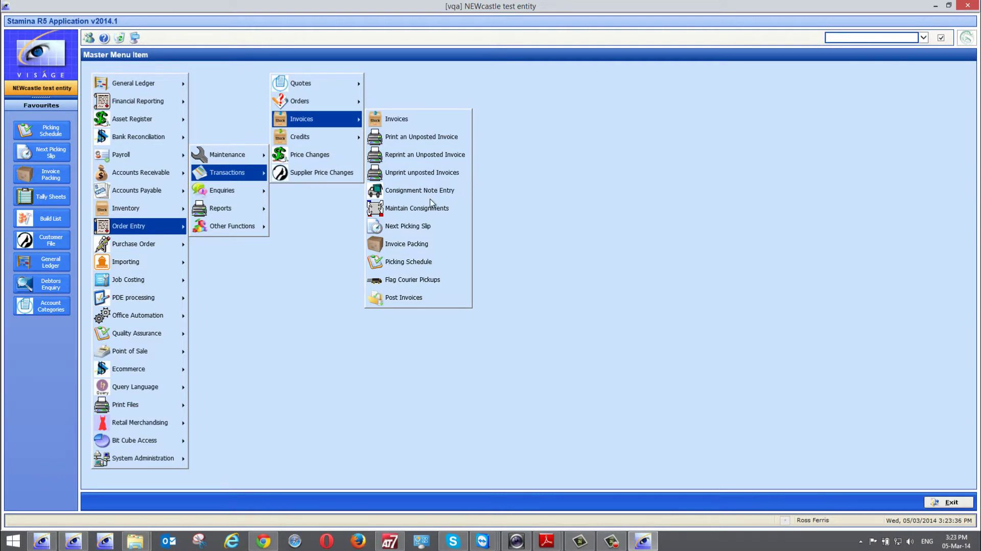
click(417, 261)
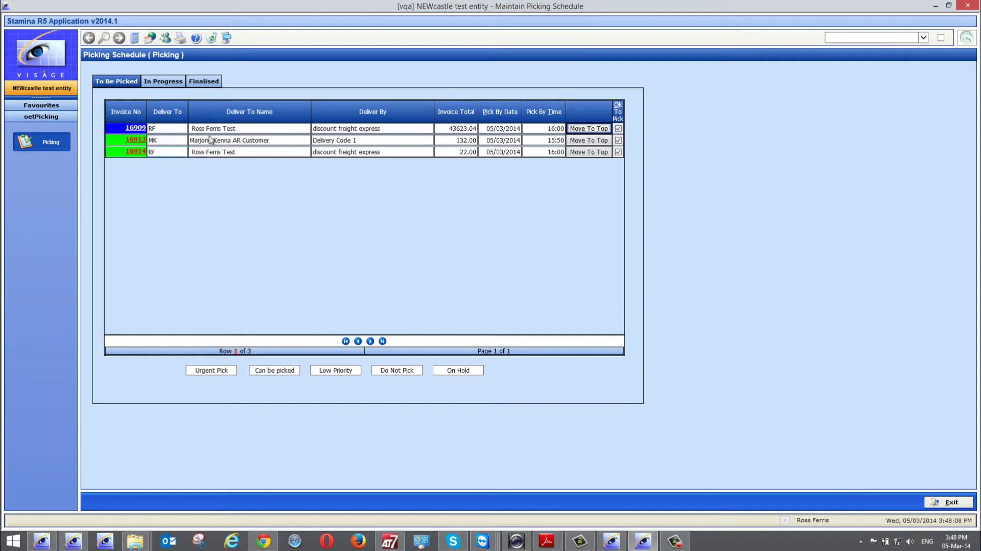
- View the empty In Progress and Finalised lists, then close the Picking Schedule
click(163, 84)
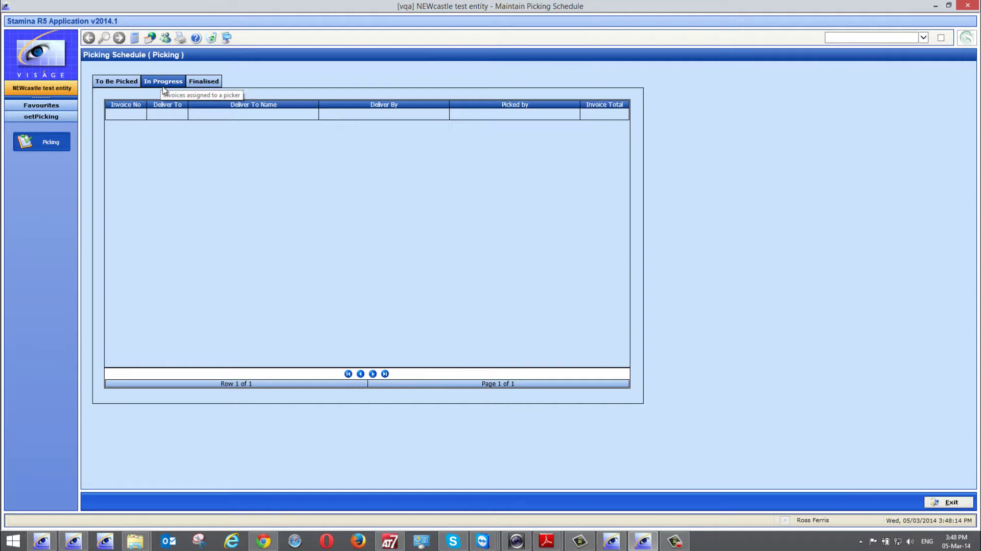
click(204, 84)
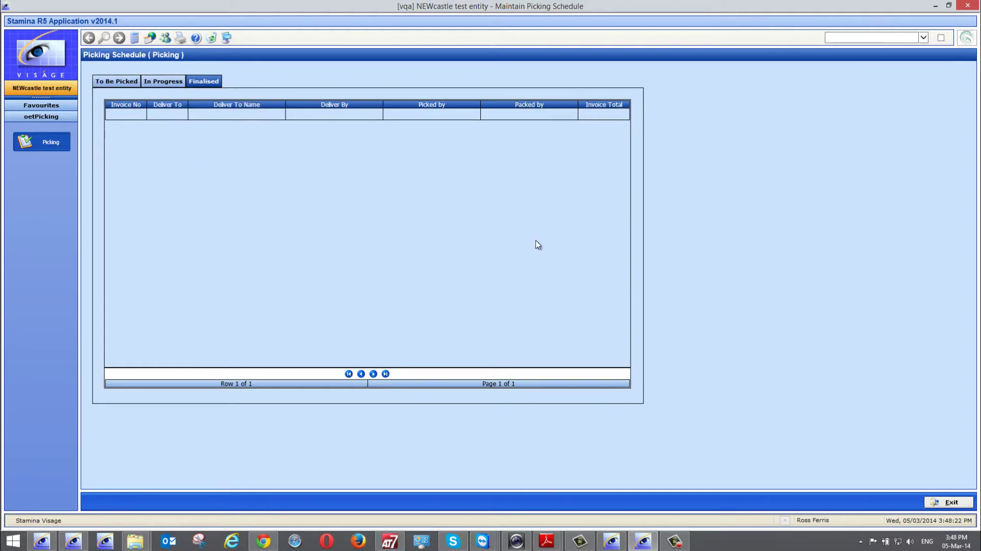
click(948, 506)
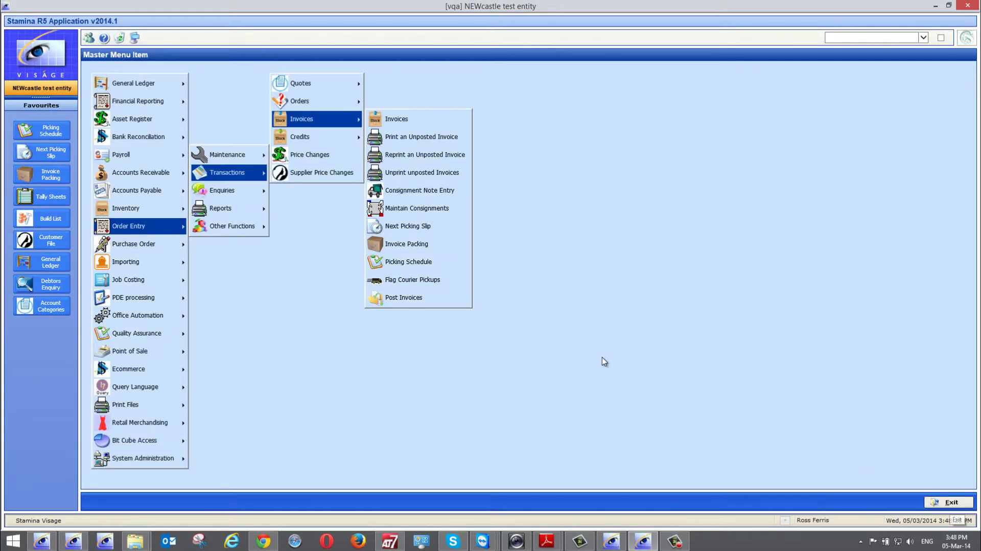
- Open Next Picking Slip, check the Picked by list, and close the empty screen
click(400, 228)
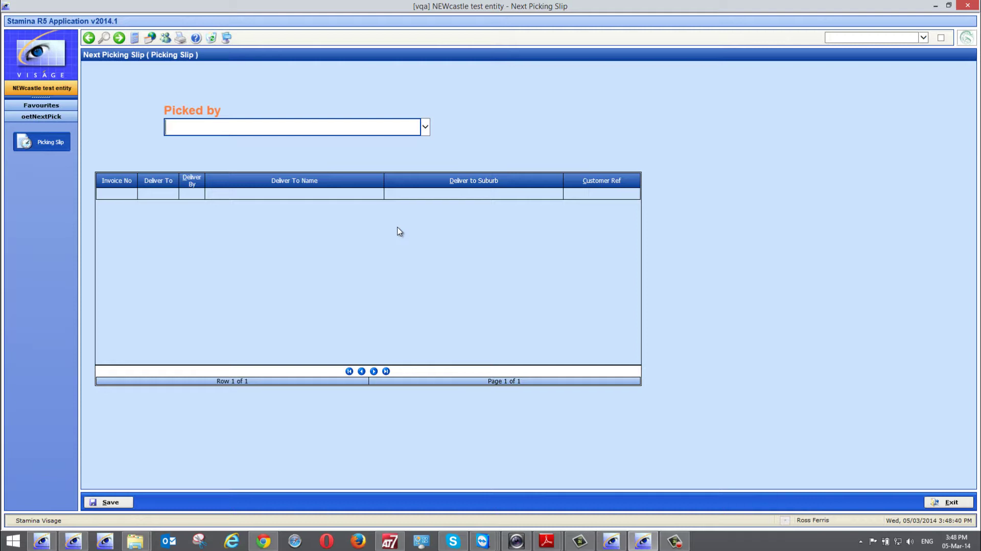
click(427, 132)
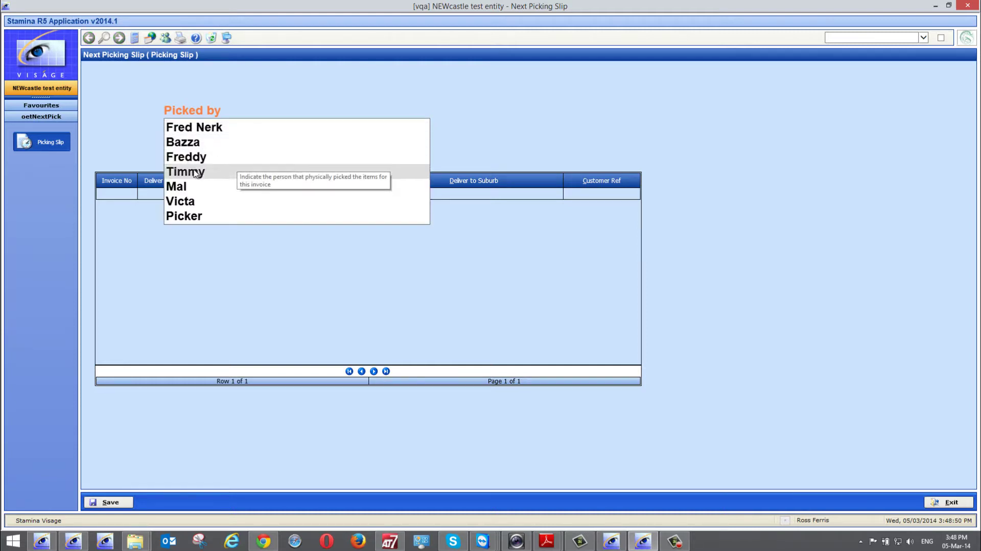
click(956, 502)
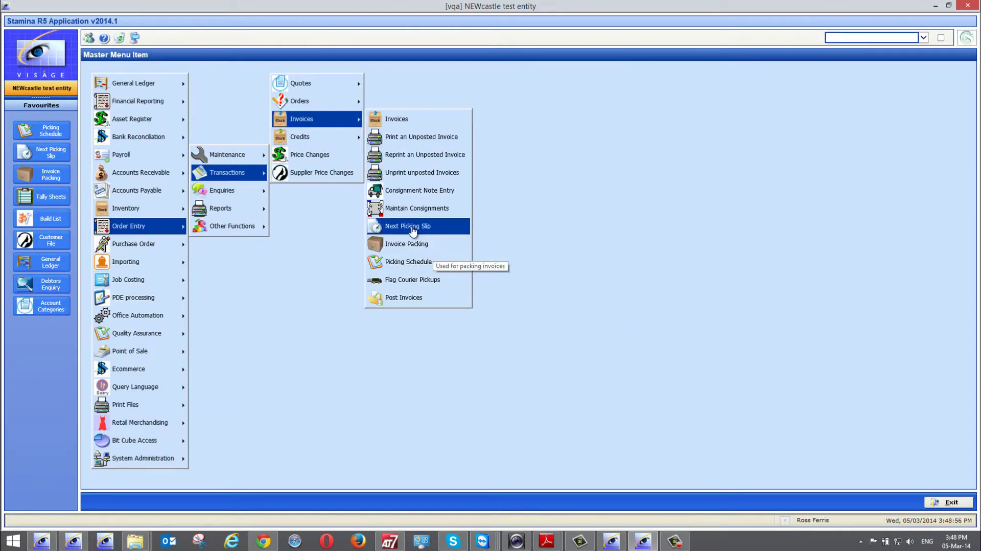
- In the Picking Schedule, move 16914 to the top, then 16913 above it
click(413, 261)
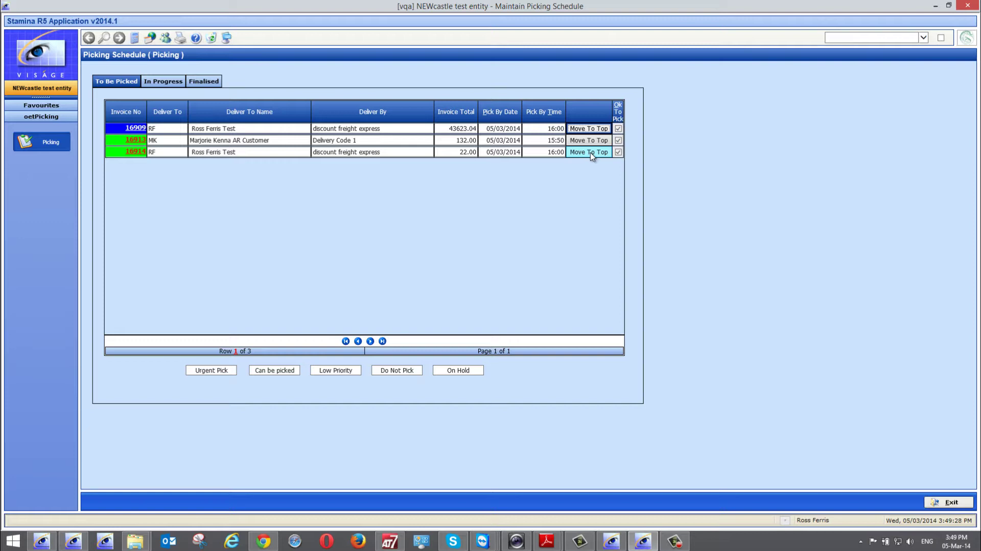
click(590, 153)
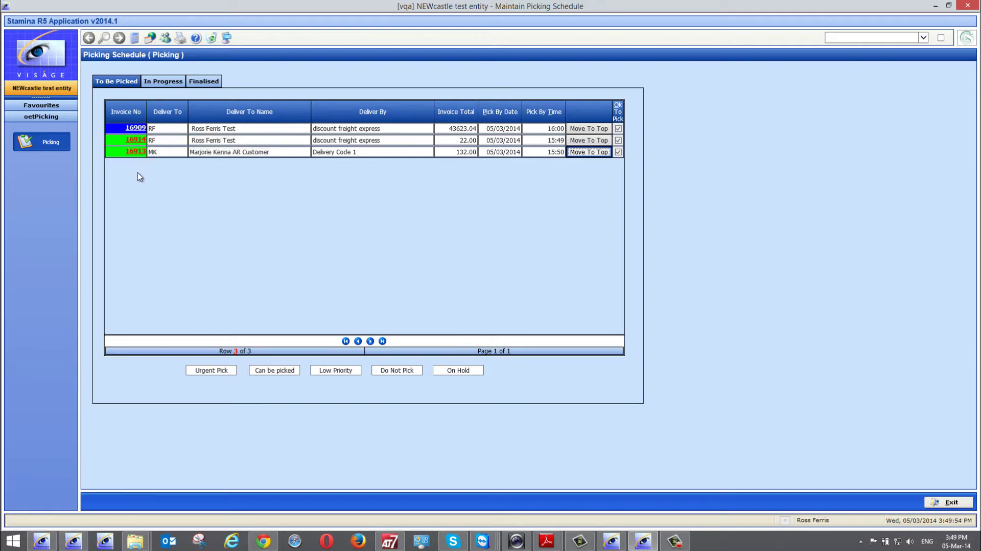
click(588, 152)
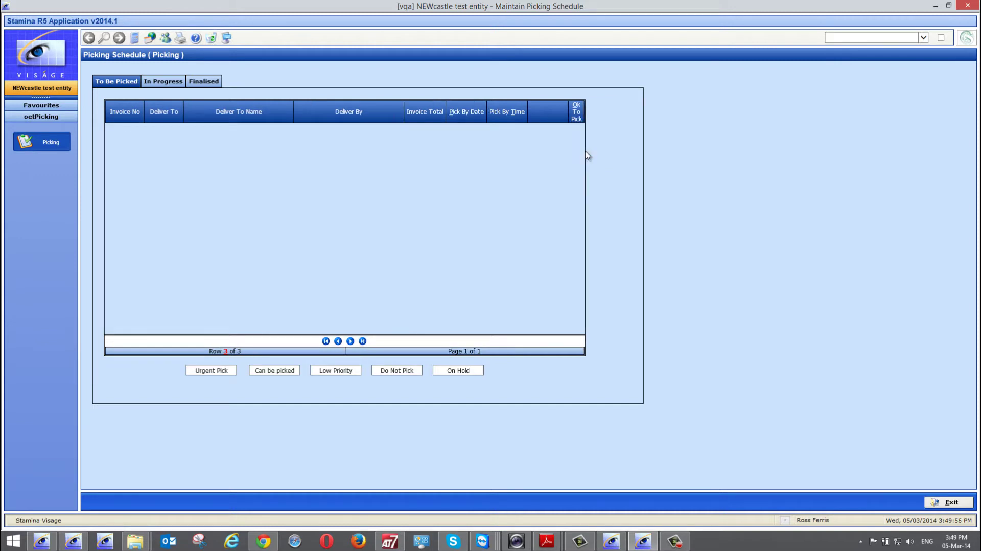
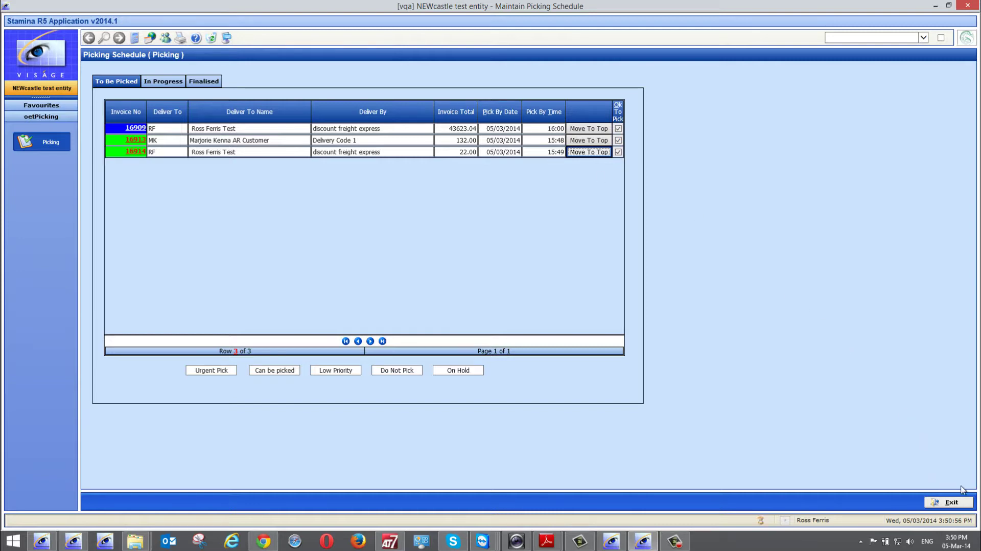
- Close the Picking Schedule and open Order Entry > Invoices > Flag Courier Pickups
click(960, 503)
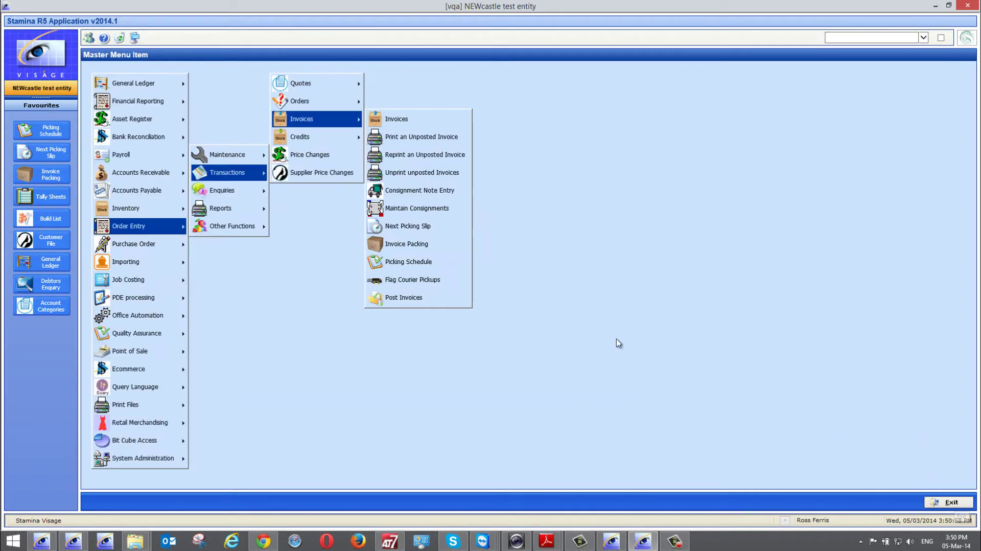
click(409, 281)
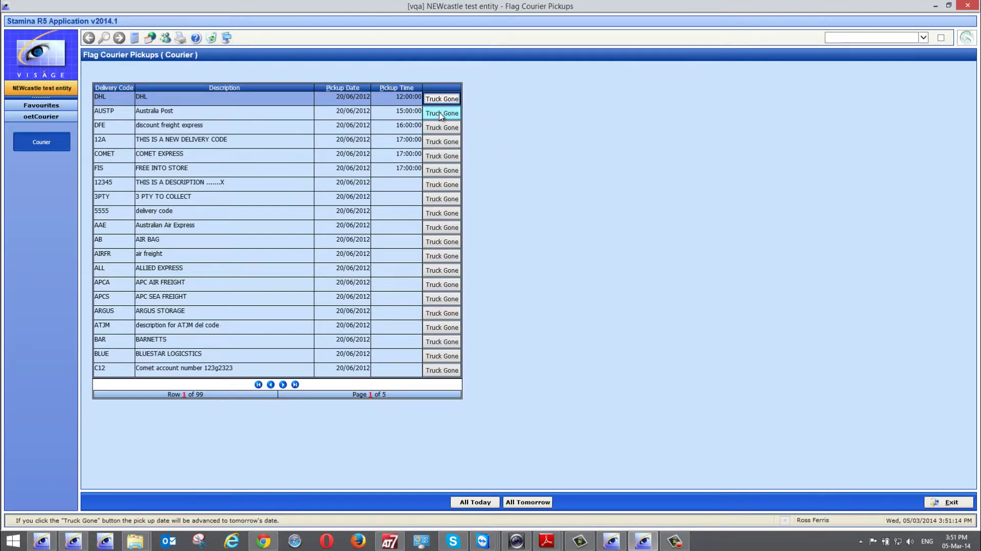
- Mark the AUSTP truck as gone, flag all couriers for pickup today, 05/03/2014, and exit
click(441, 114)
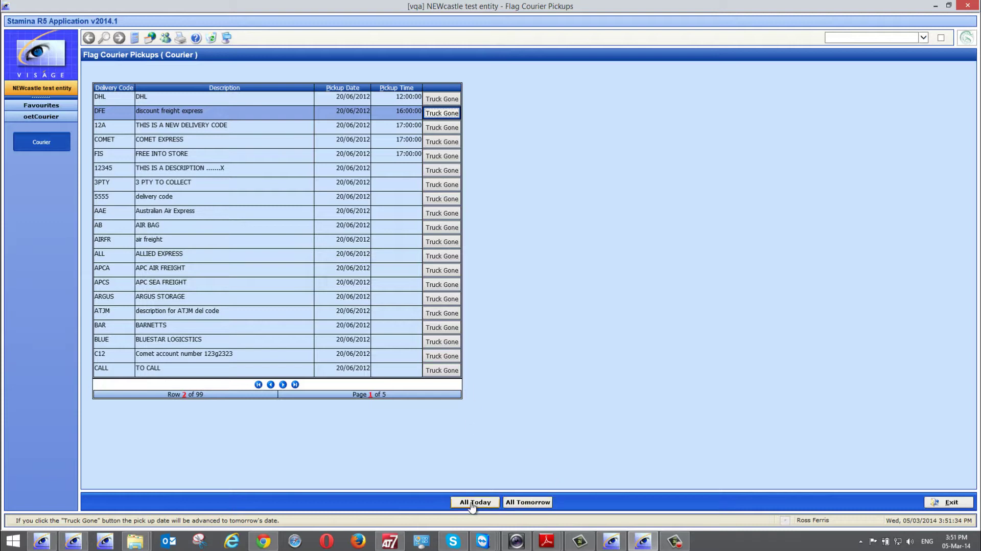
click(524, 502)
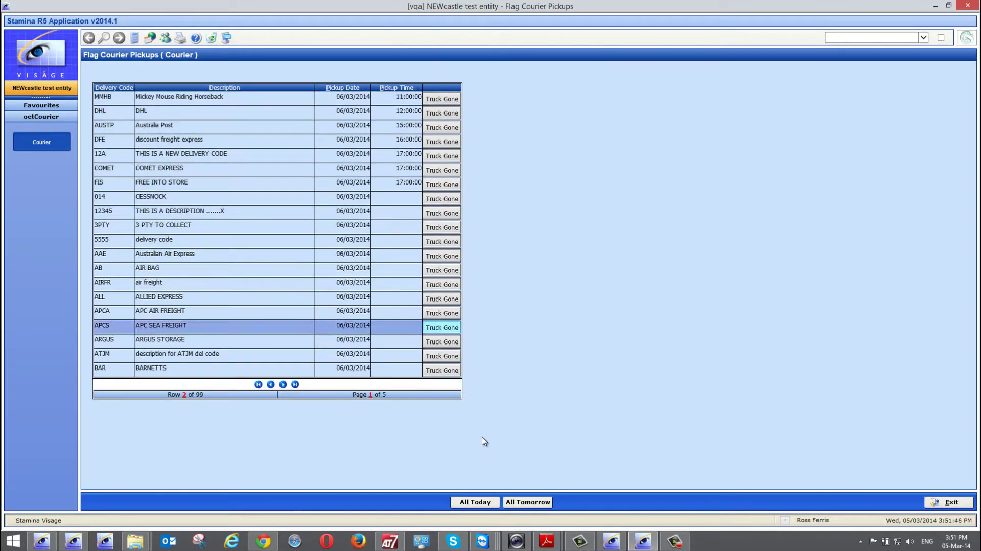
click(475, 502)
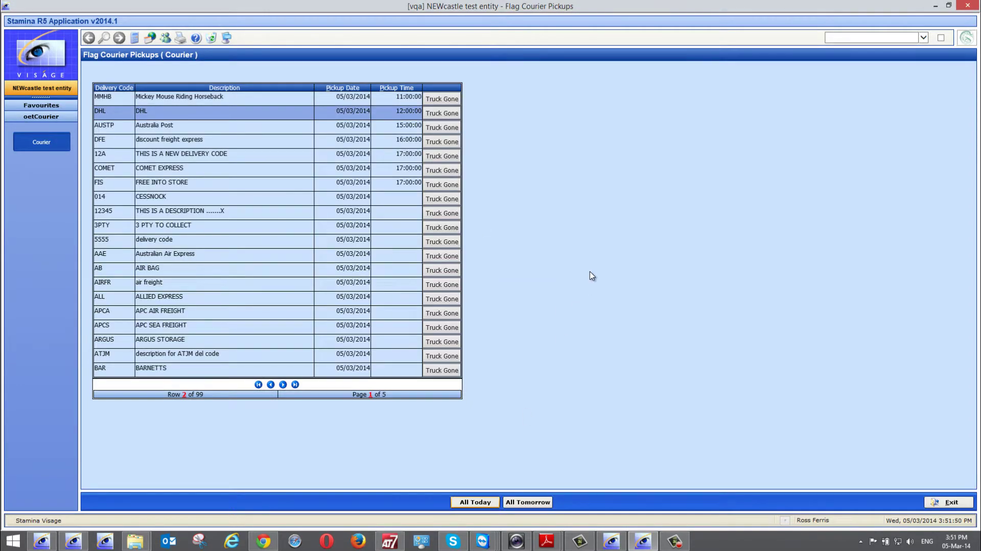
click(952, 502)
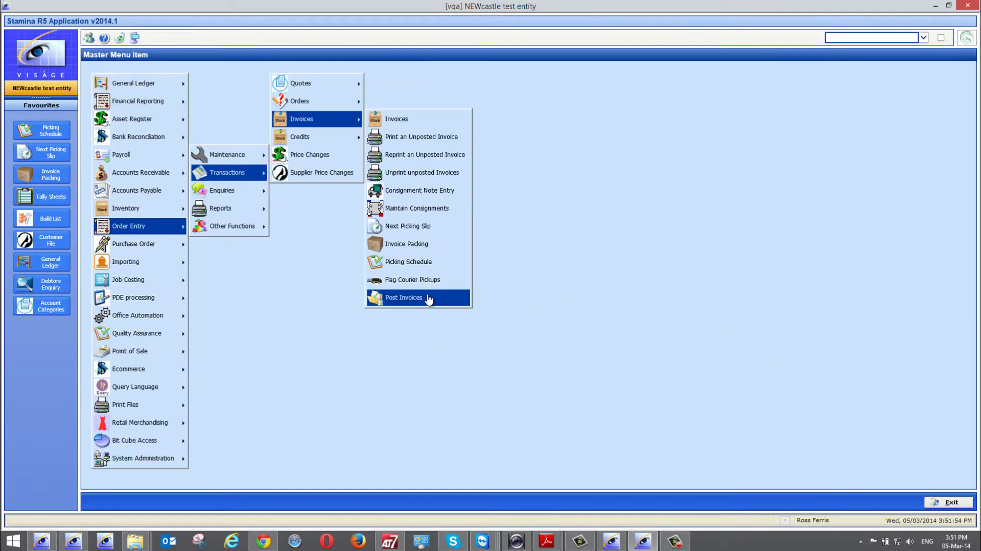
- Preview Picker's next picking slip (invoices 16909 and 16914), leave without saving, and reopen the Picking Schedule
click(414, 226)
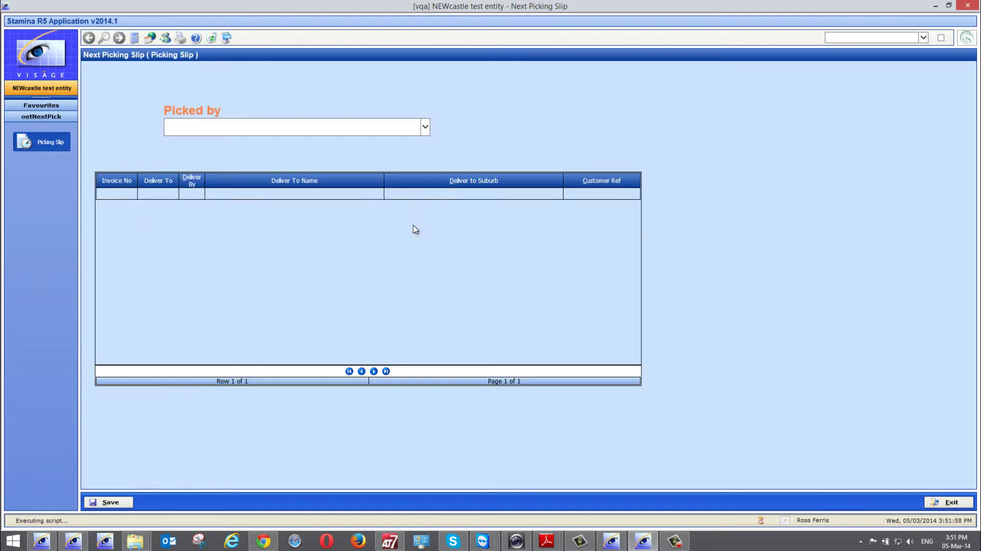
click(426, 128)
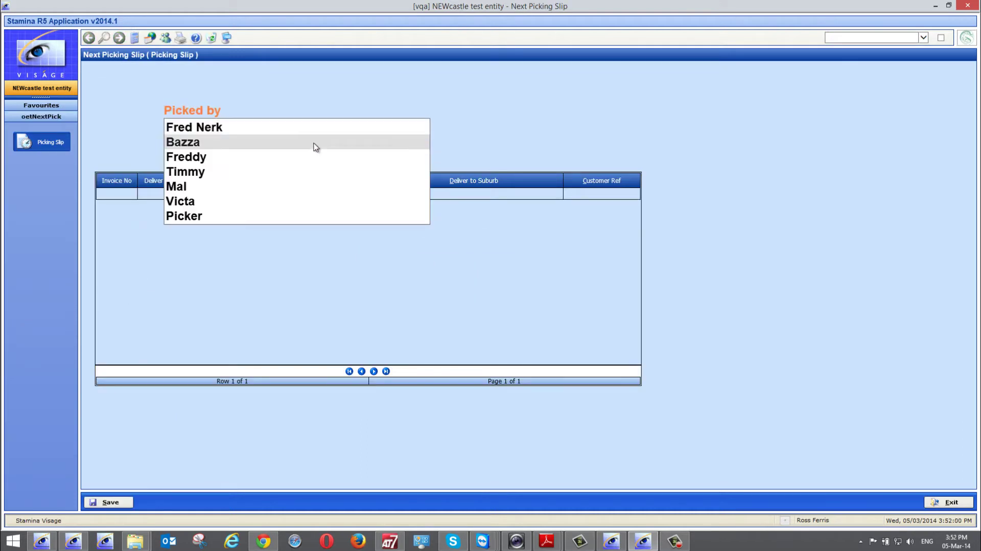
click(201, 217)
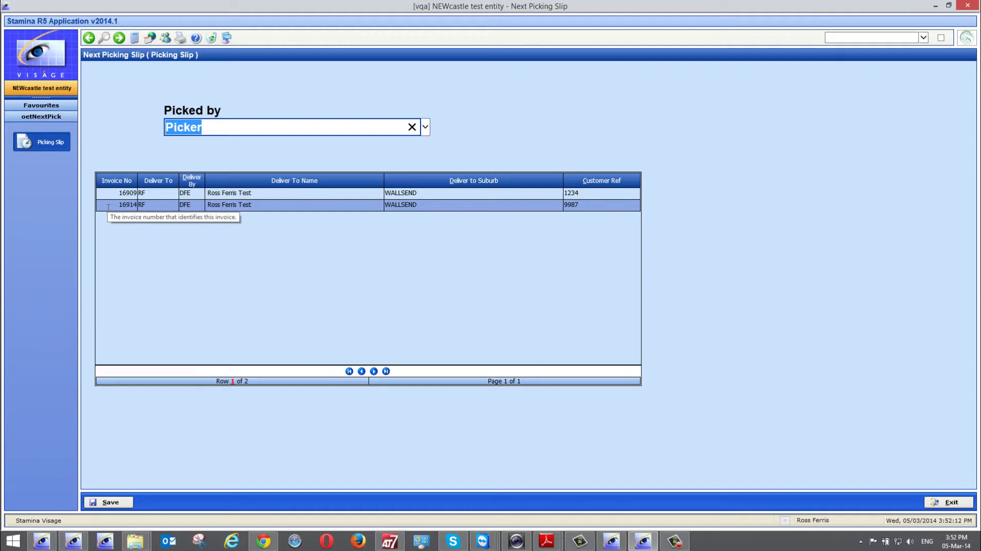
click(946, 508)
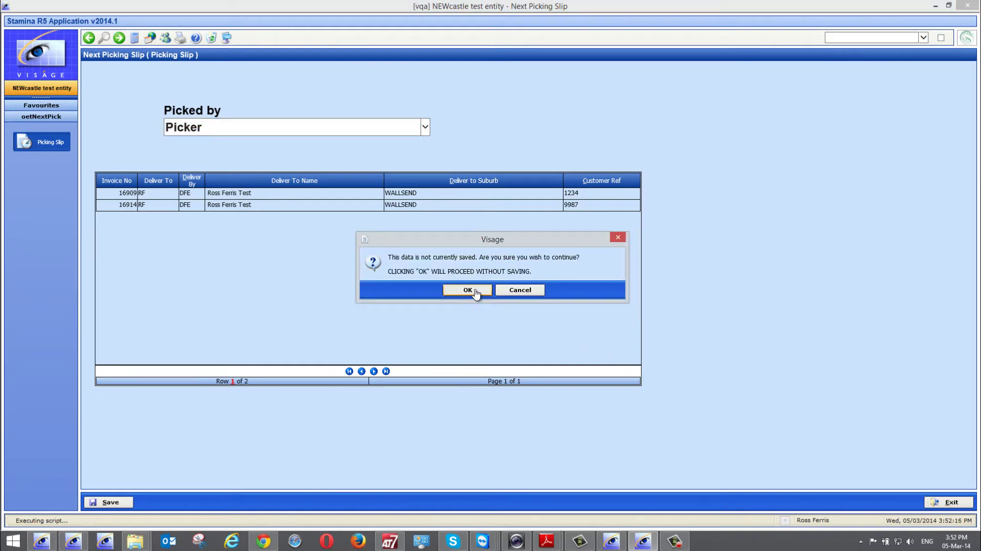
click(475, 294)
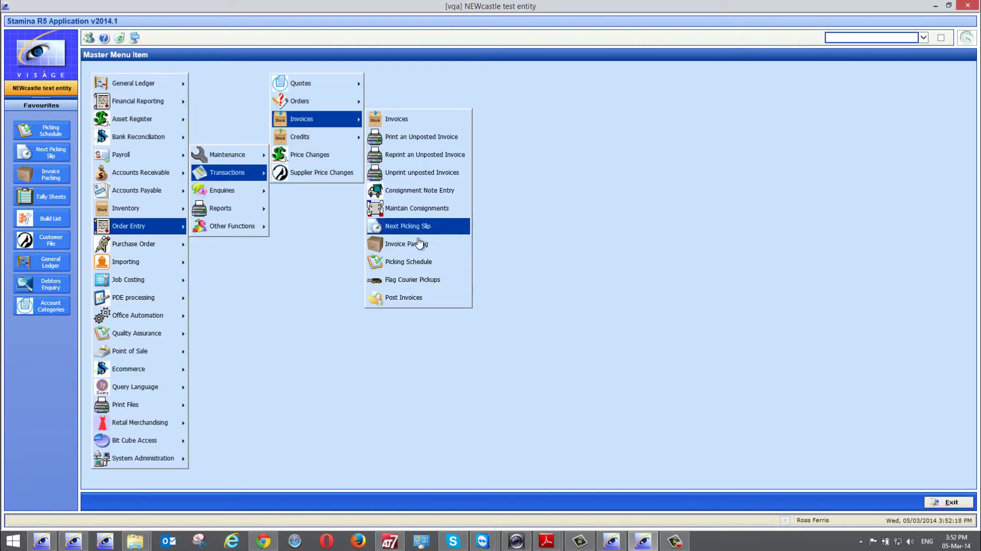
click(416, 261)
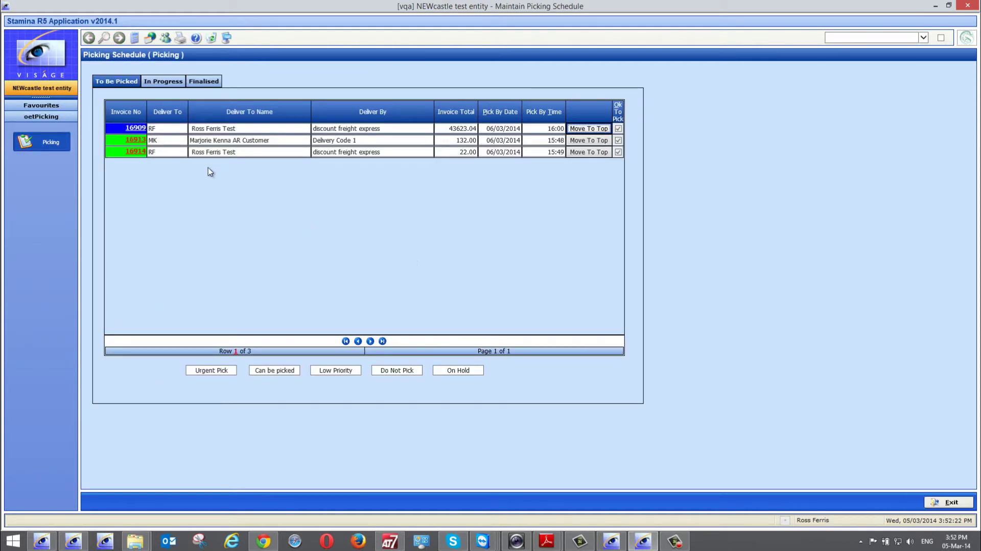
- Look over the Picking Schedule, then close it, reopen it and close it again
mouse_move(227, 130)
mouse_move(206, 152)
click(958, 503)
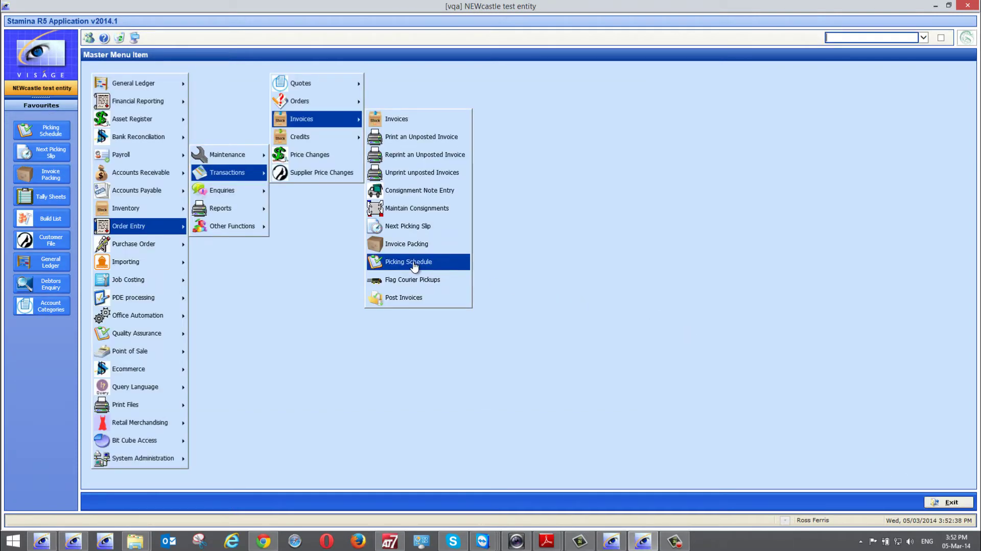
click(414, 265)
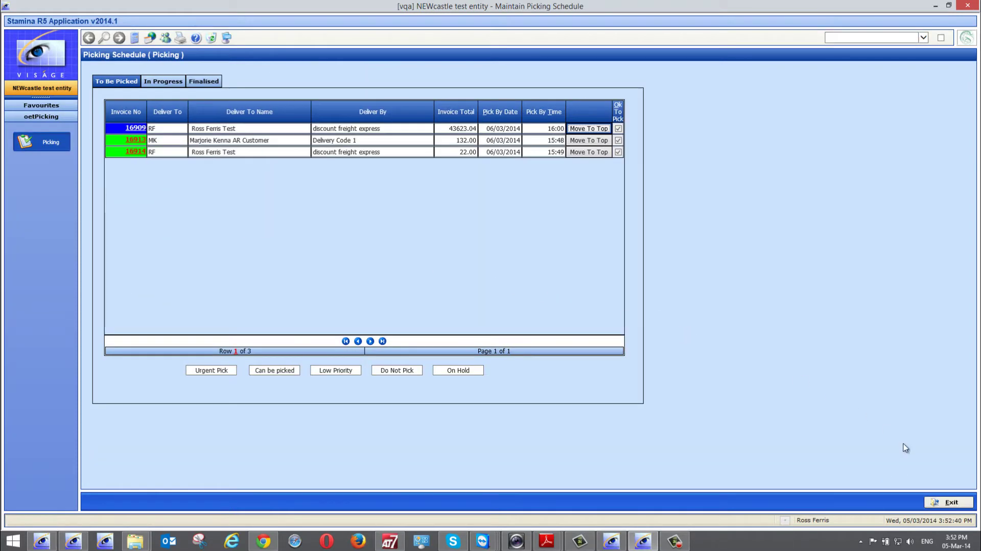
click(950, 502)
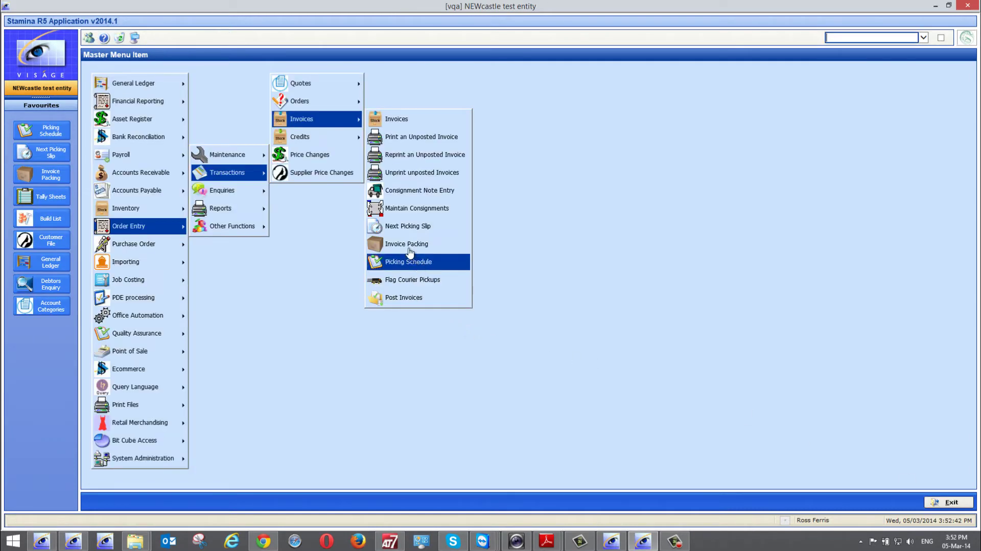
- Open Invoice Packing, leave it without saving, and bring up the Next Picking Slip form
click(408, 248)
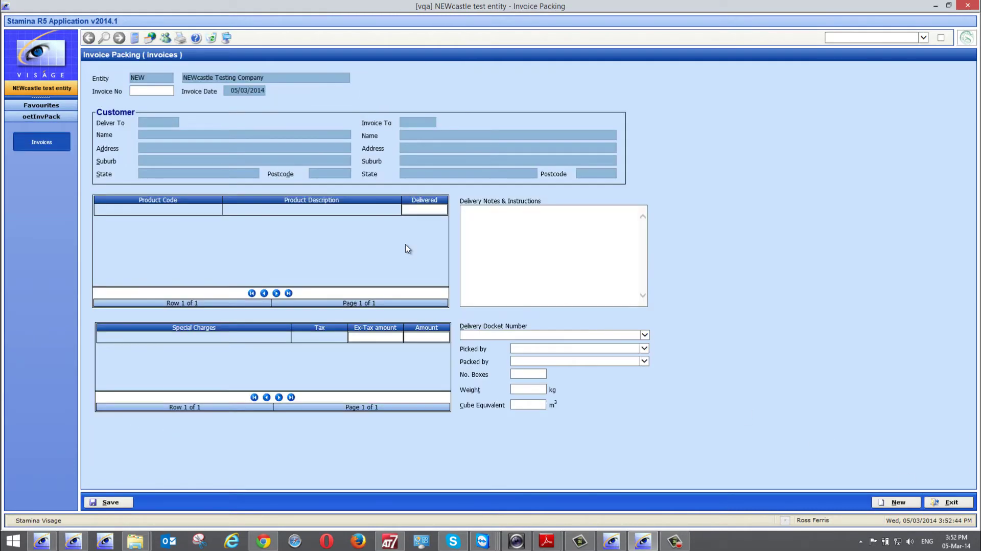
click(952, 503)
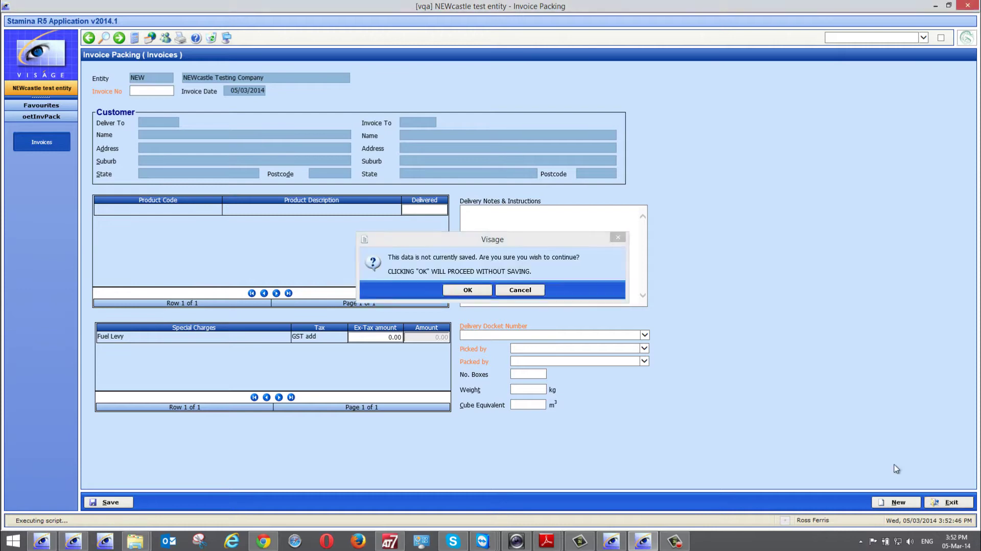
click(468, 290)
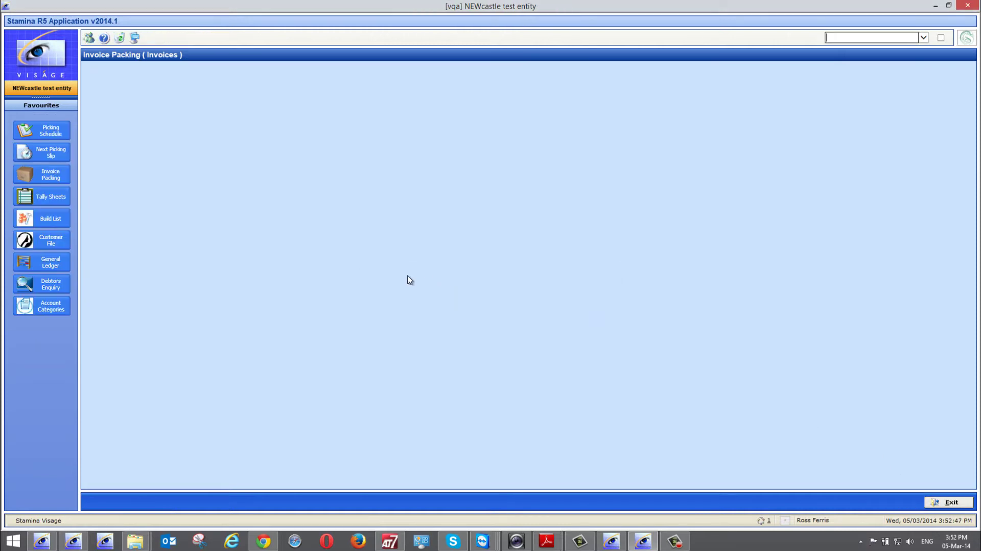
click(400, 229)
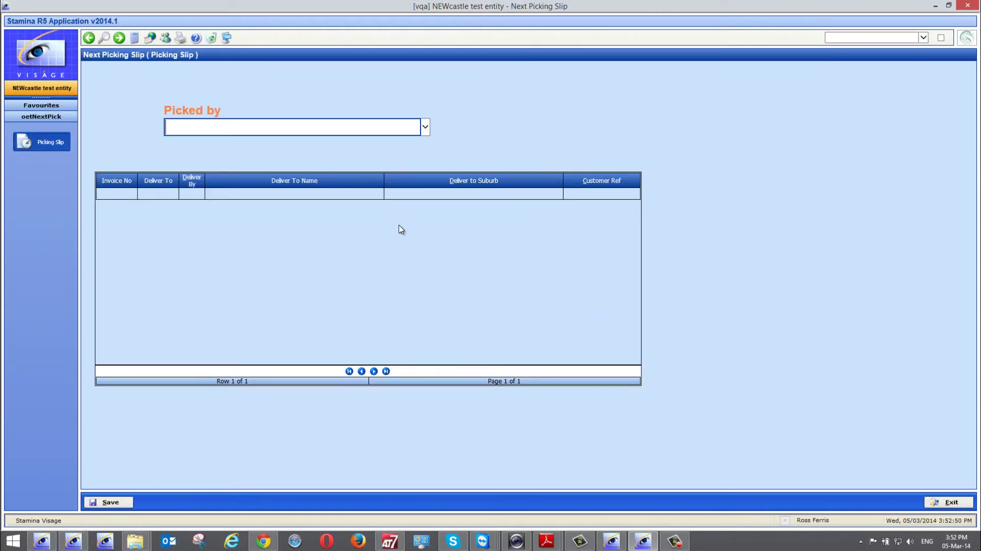
- Choose Picker in Picked by and save the slip holding invoices 16909 and 16914
click(418, 128)
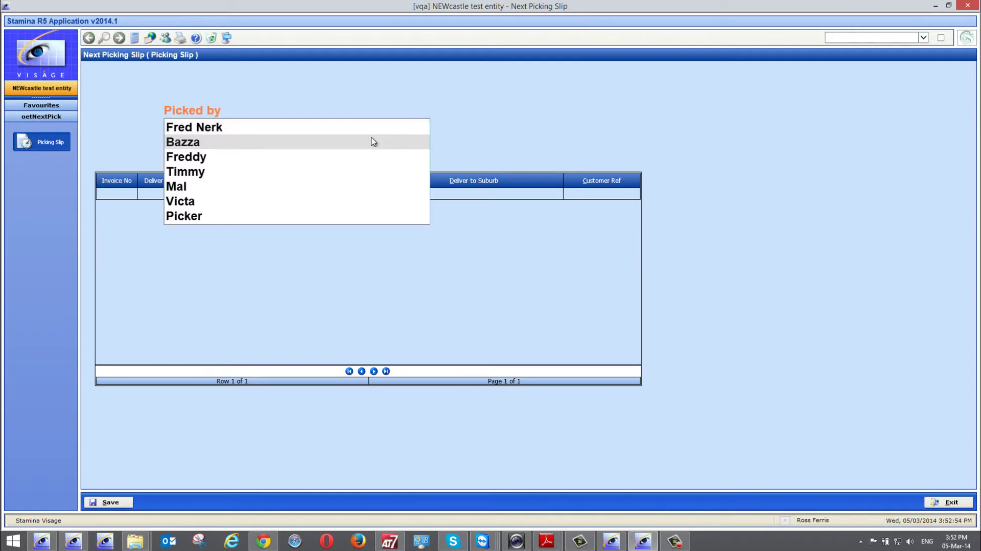
click(198, 217)
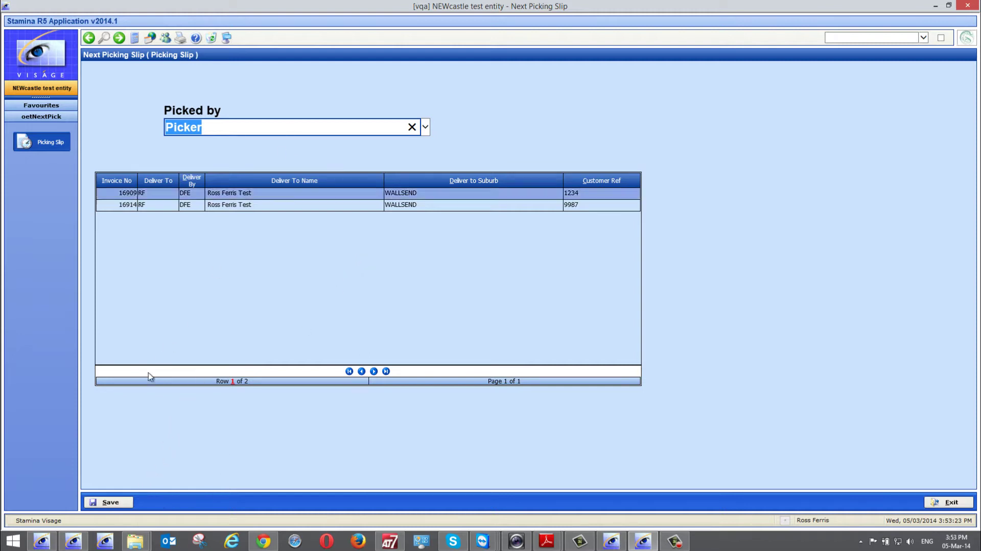
click(110, 502)
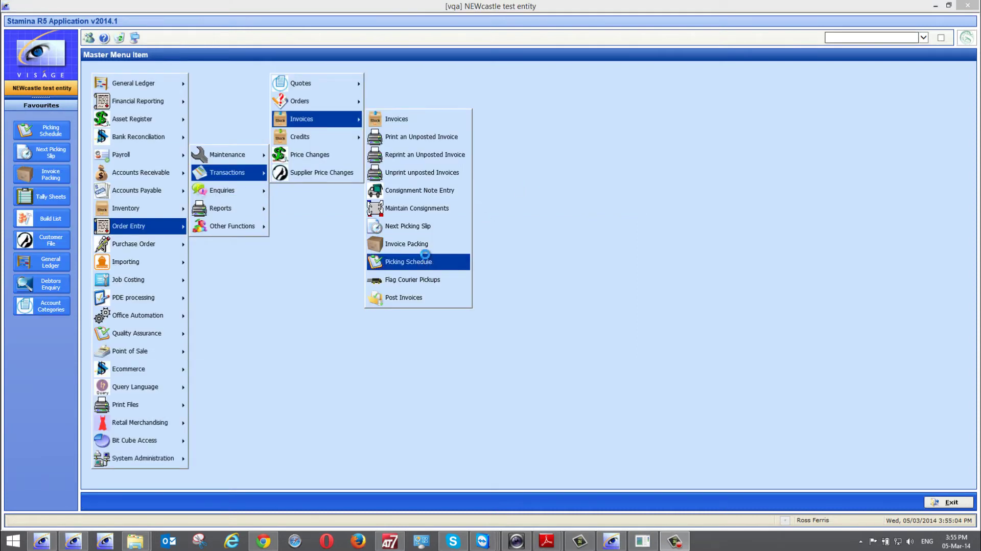
- Check the Picking Schedule's In Progress list (16909, 16914 under Picker) and Finalised list, then close it
click(425, 260)
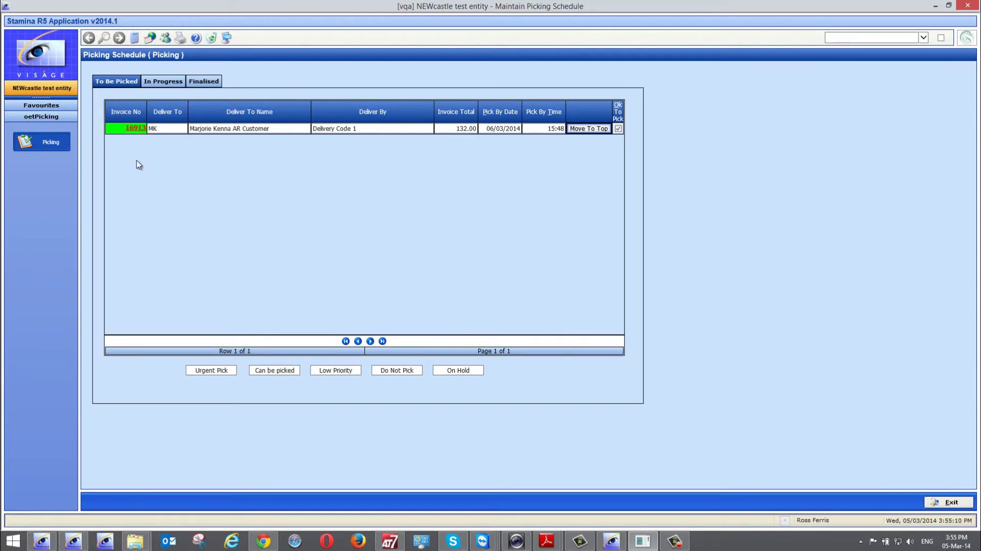
click(158, 82)
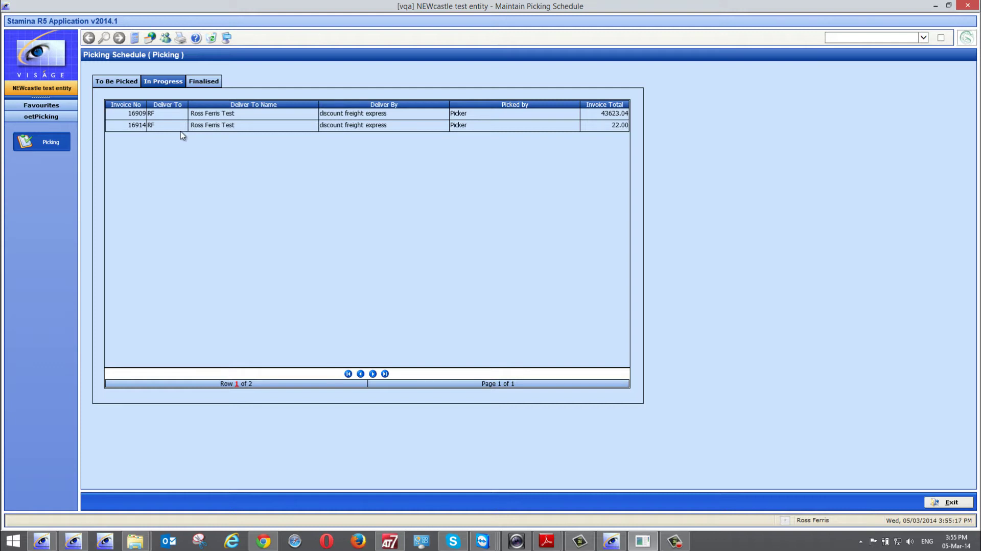
click(203, 83)
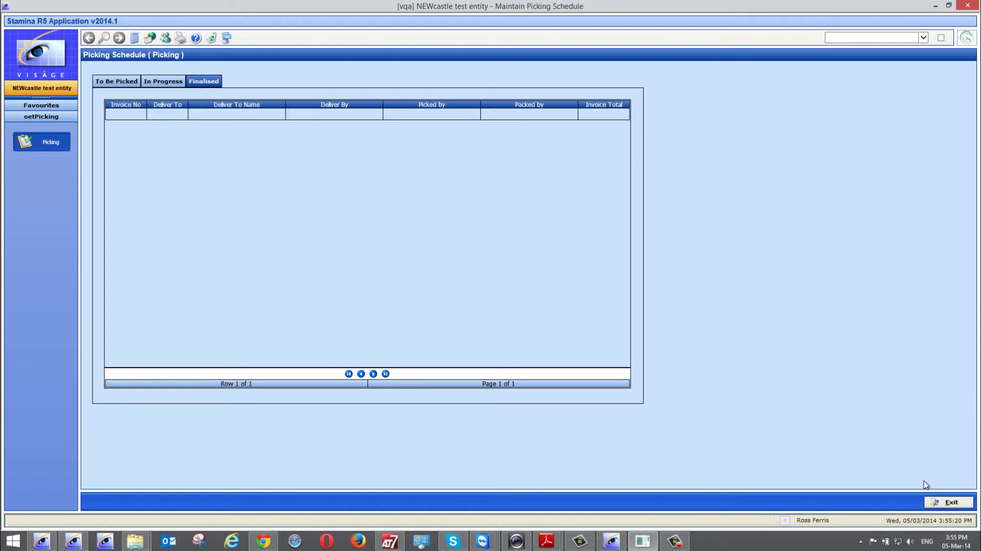
click(938, 503)
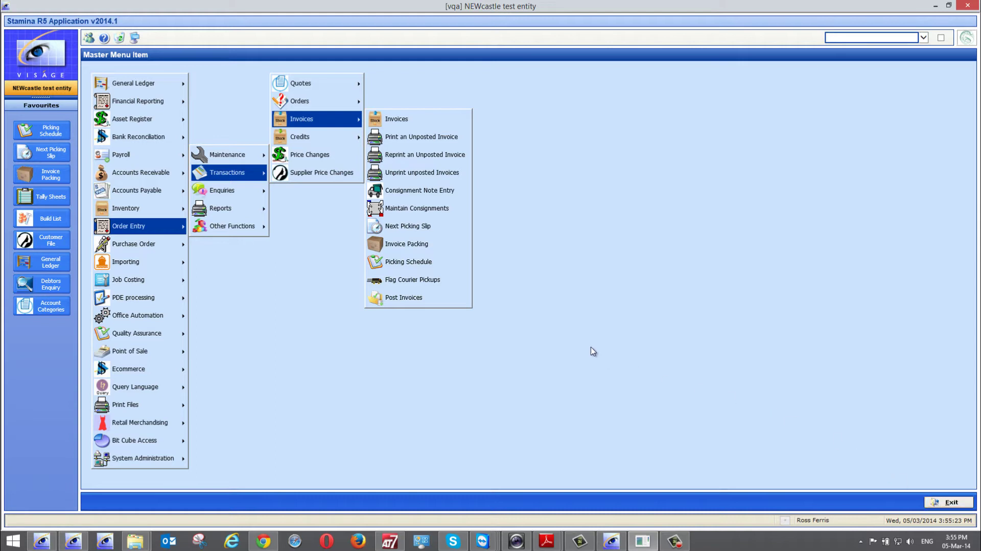
- Search unposted invoices in Invoice Packing, load invoice 16909, and edit RF's delivered quantity
click(388, 247)
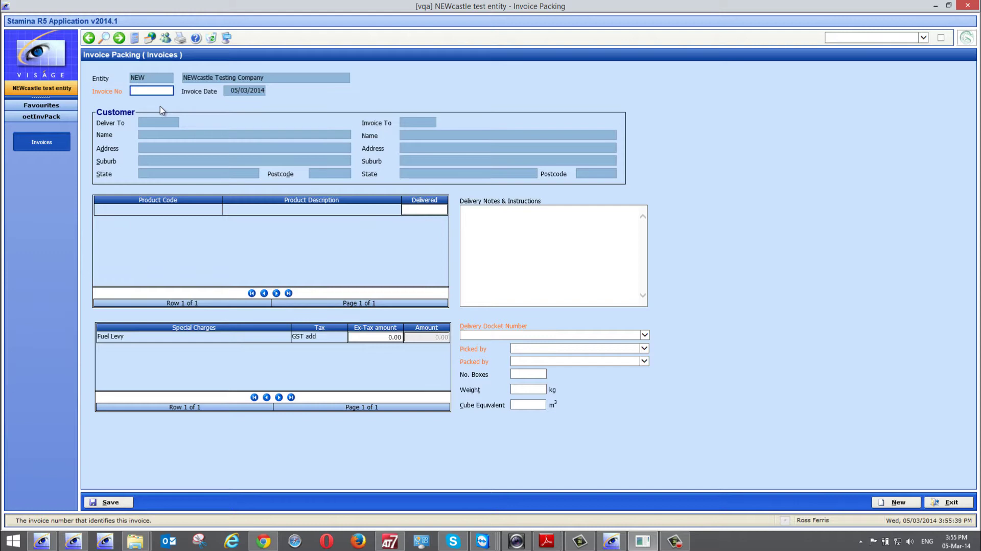
click(104, 38)
click(261, 440)
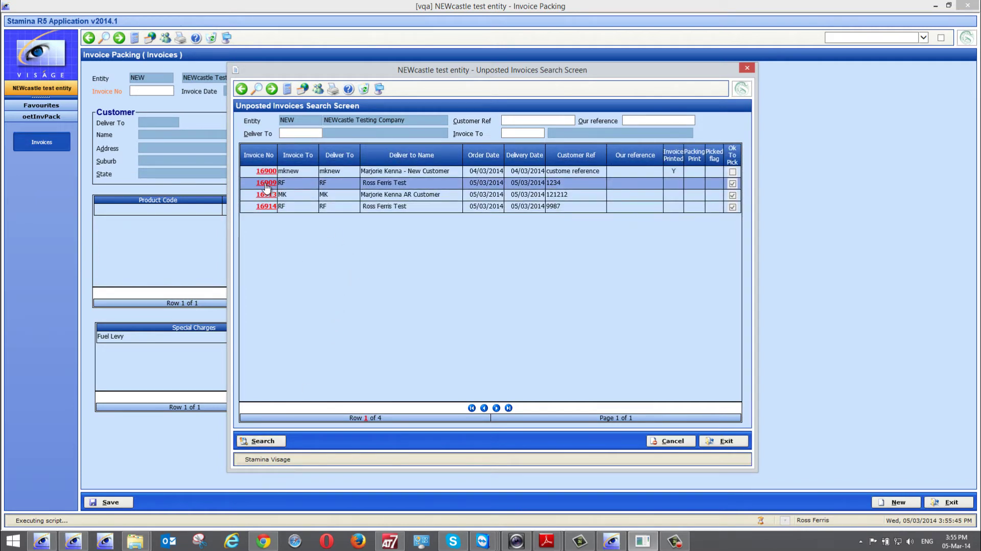
click(268, 184)
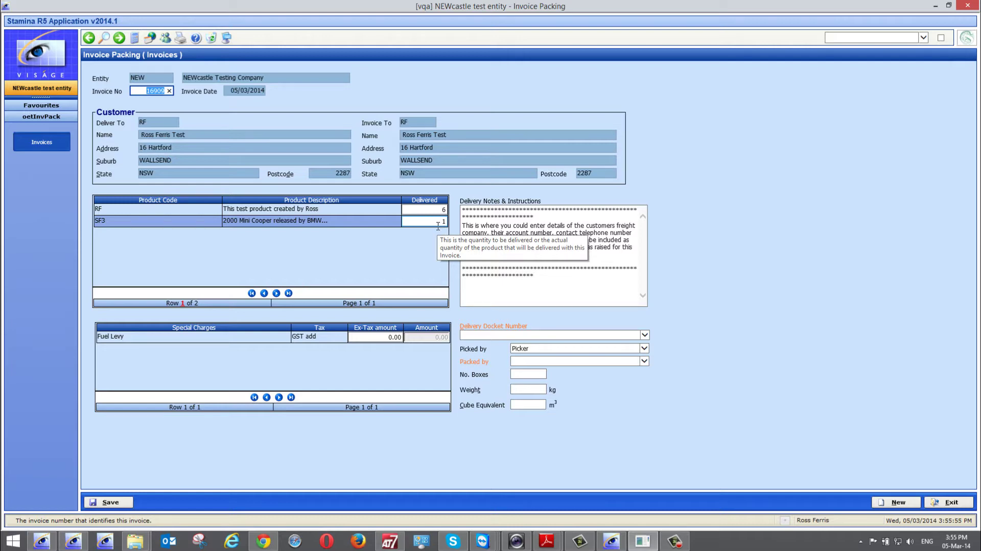
click(438, 210)
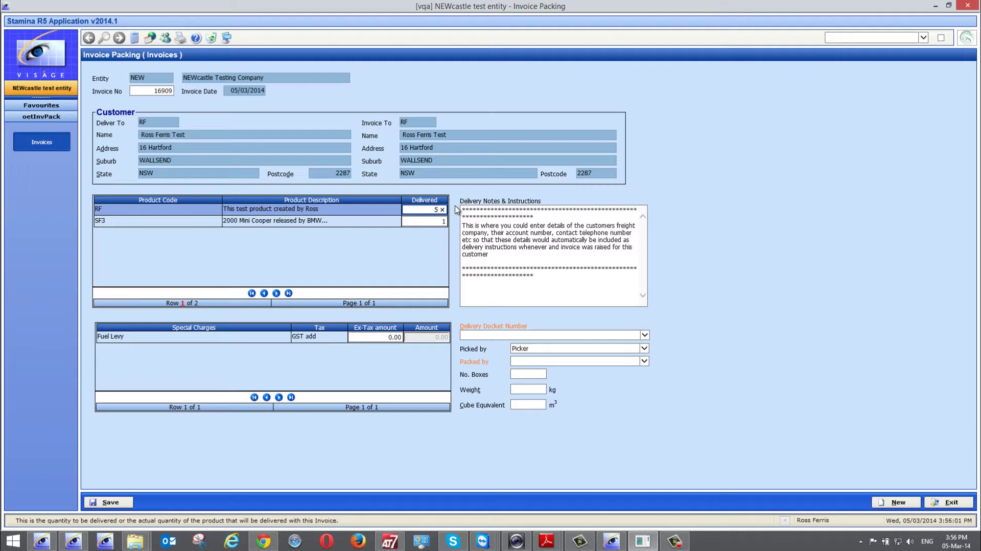
- Confirm RF delivered as 5, enter fuel levy 12 and delivery docket 112234
key(Tab)
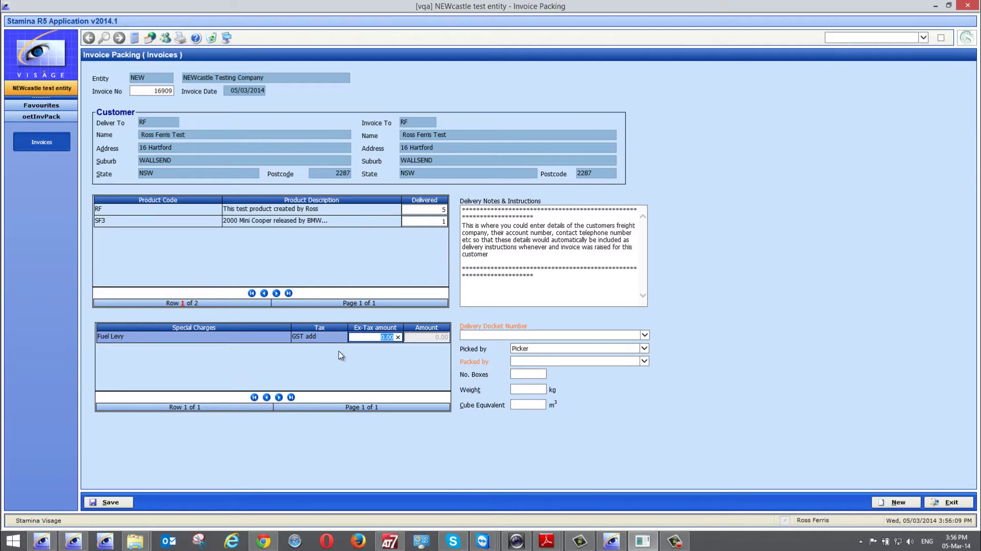
text(12)
click(496, 336)
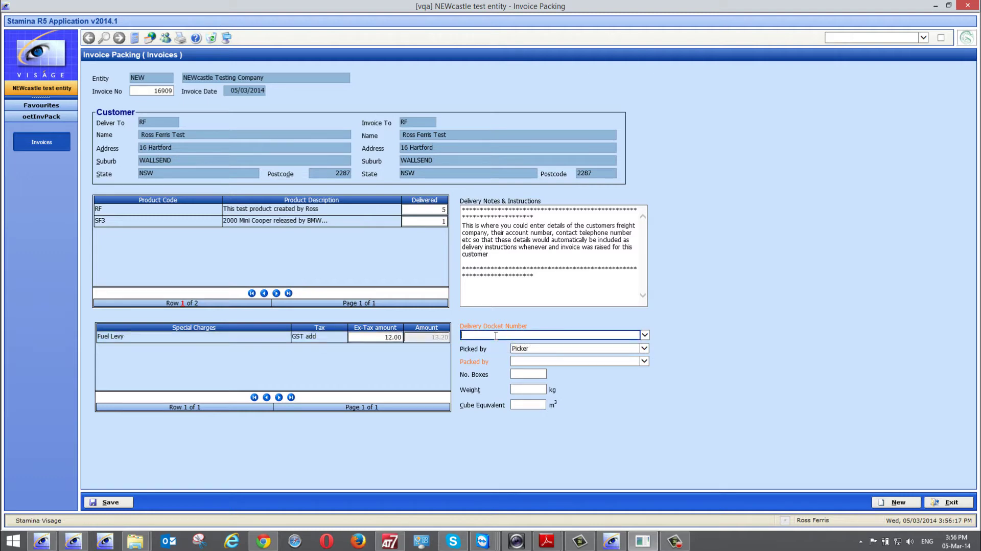
text(112234)
- Choose the packer, enter 2 boxes and 10 kg, then open the deliver-to customer's record
click(644, 361)
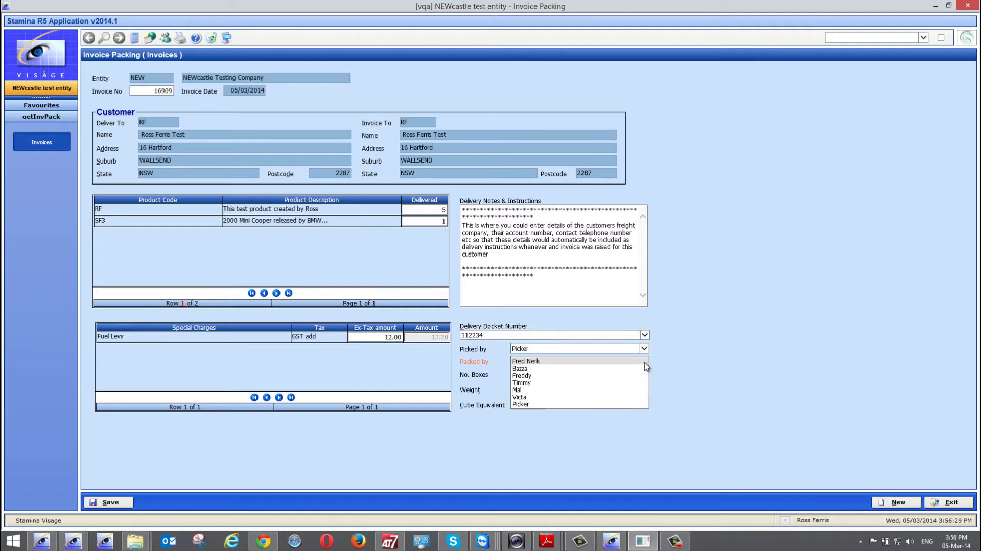
click(529, 377)
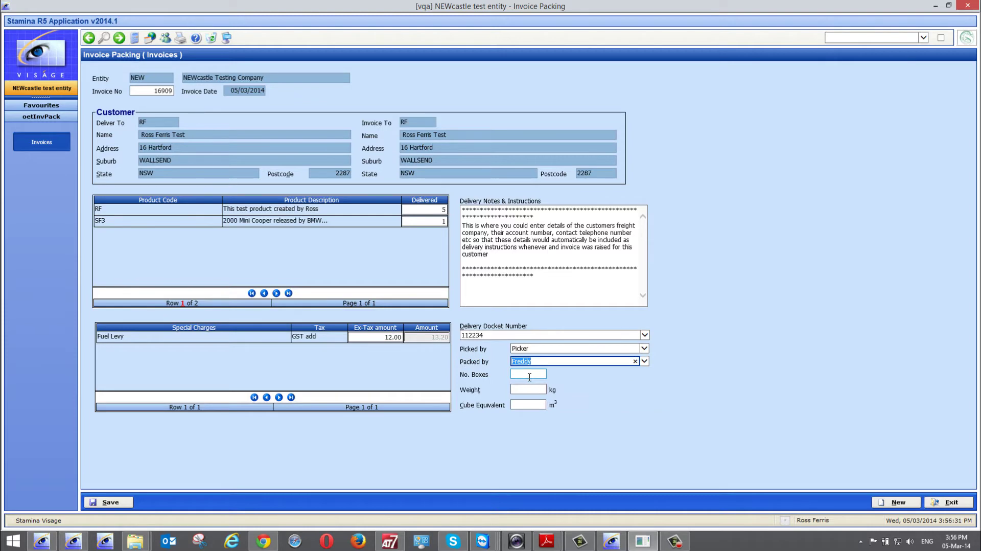
click(524, 375)
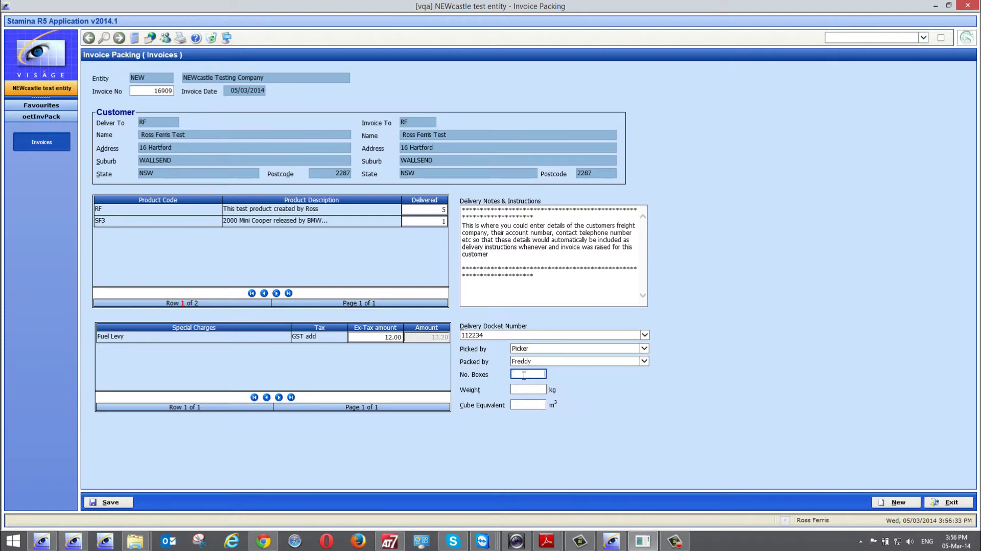
text(2)
click(525, 389)
text(10)
click(537, 405)
right_click(147, 124)
click(148, 128)
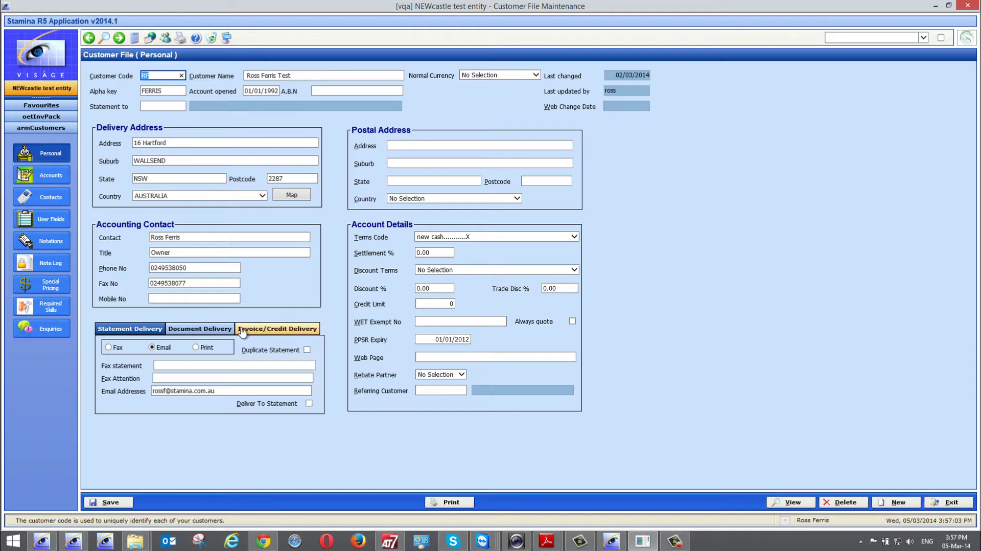
- Set OE Inv Delivery to 'Duplicate invoice with goods, email Invoice copy' and save the customer
click(276, 331)
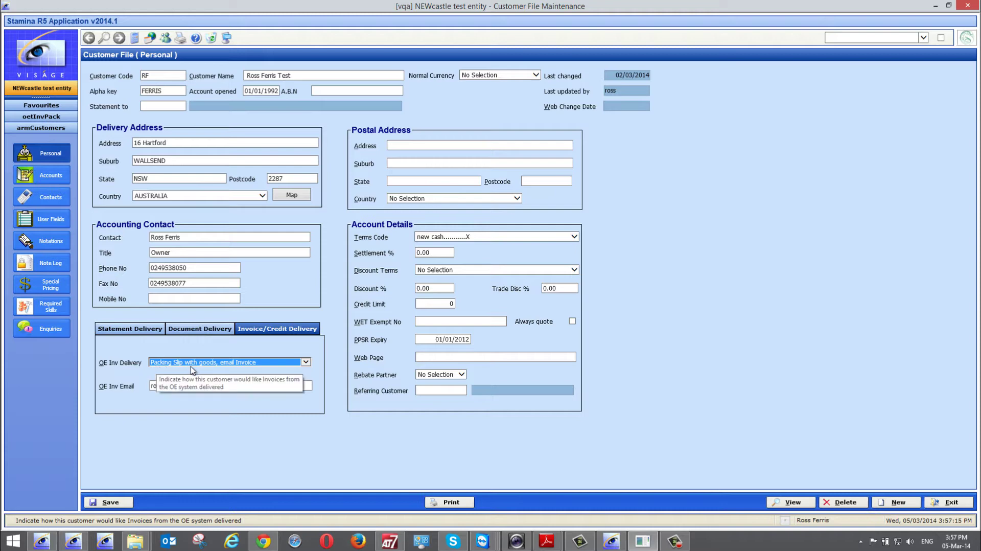
click(306, 363)
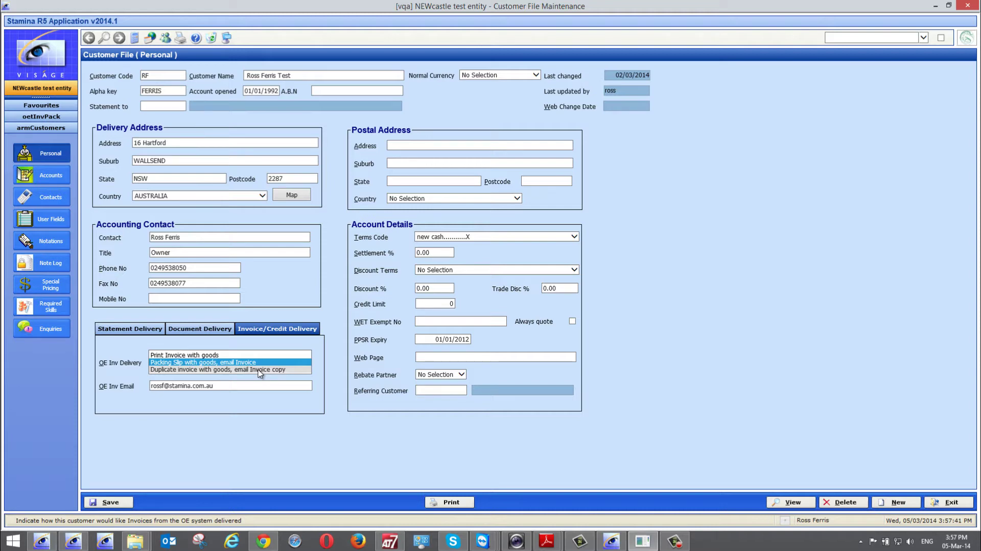
click(259, 369)
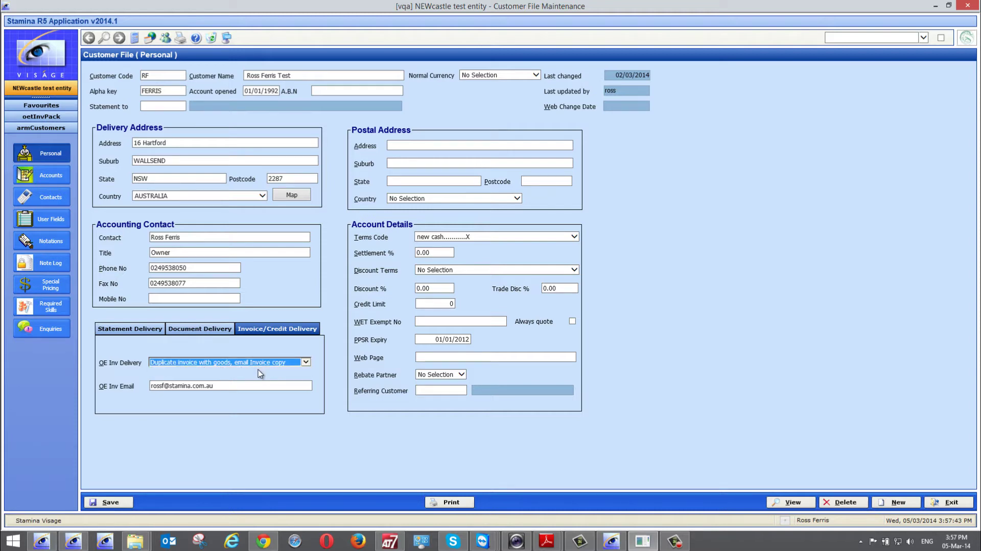
click(112, 503)
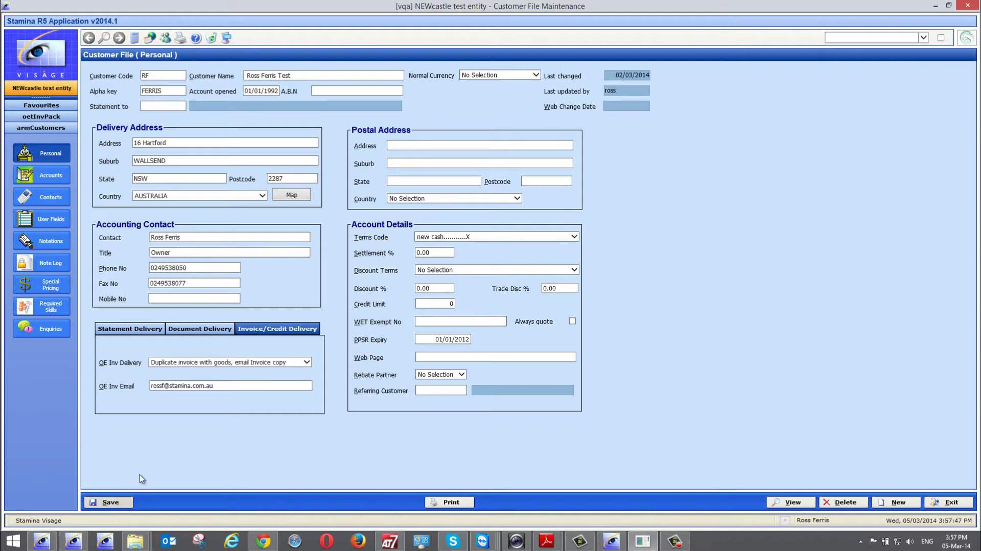
click(172, 386)
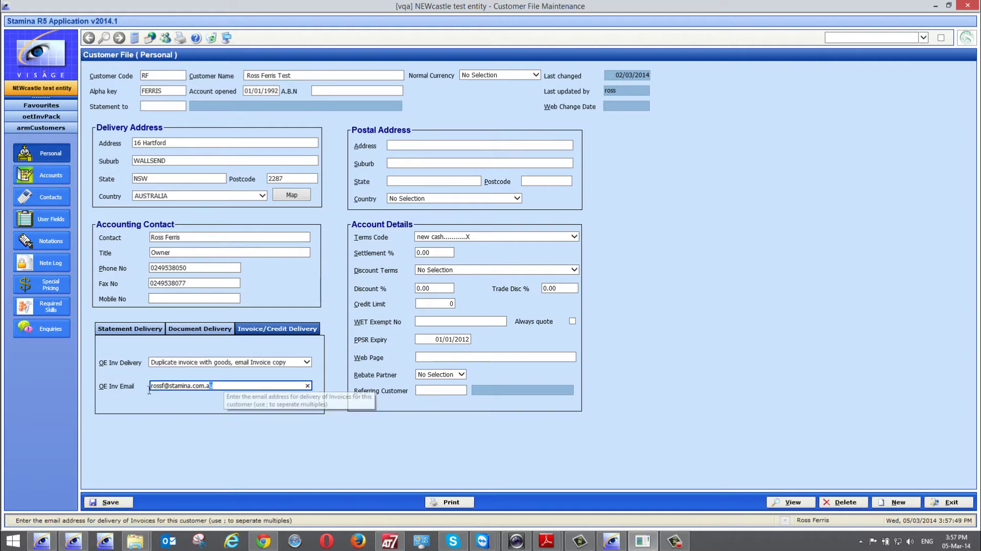
click(118, 501)
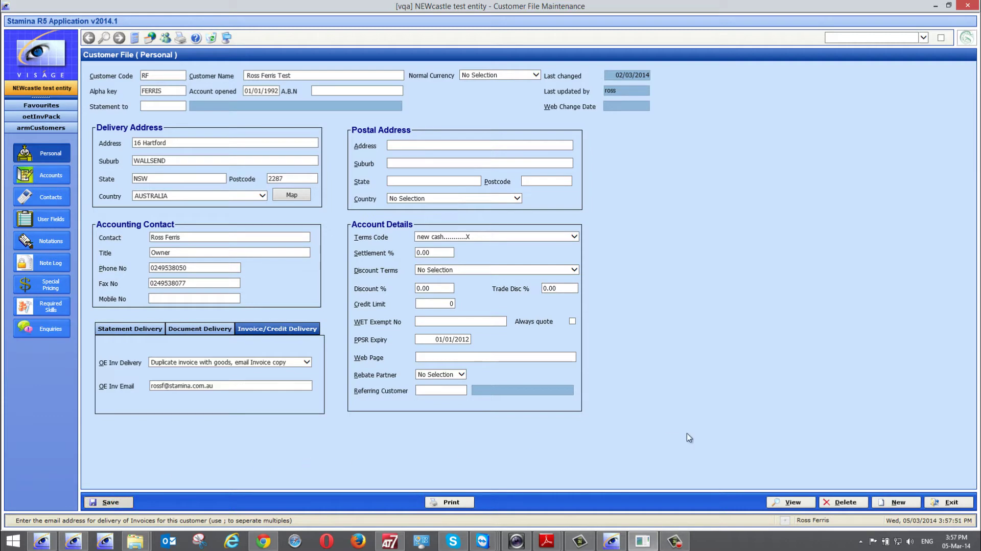
- Back on invoice 16909, review the delivery name, address, suburb and state, then save the packing
click(946, 501)
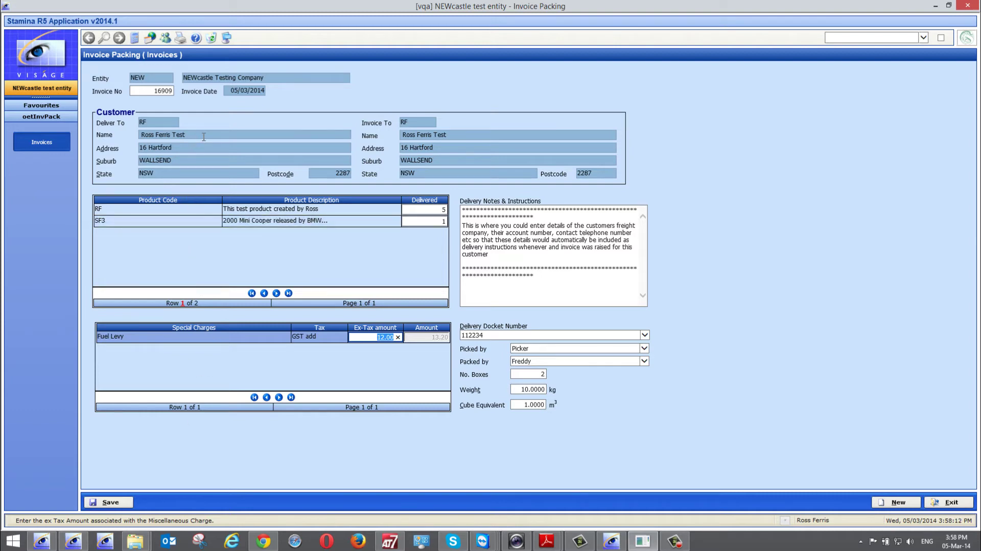
drag(141, 134, 187, 135)
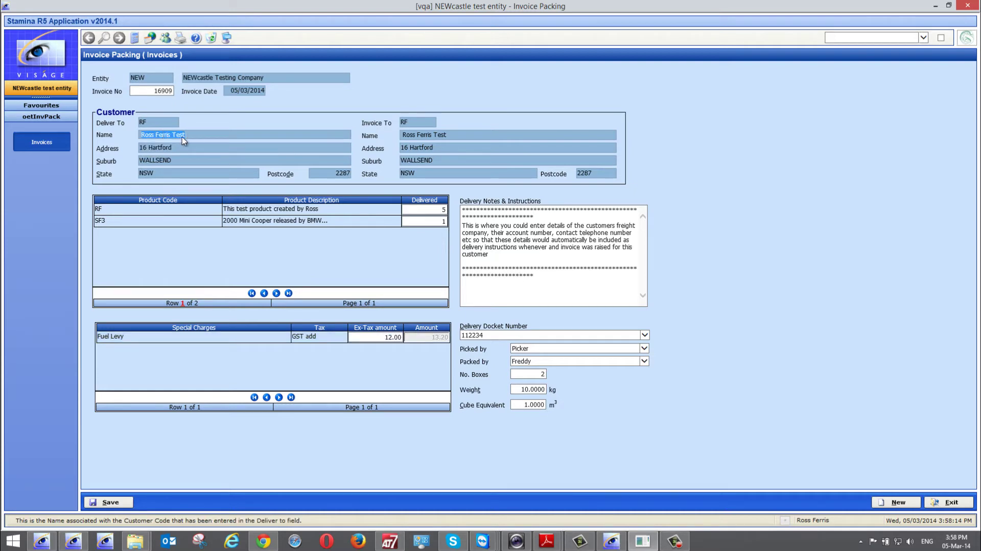
click(142, 148)
click(153, 160)
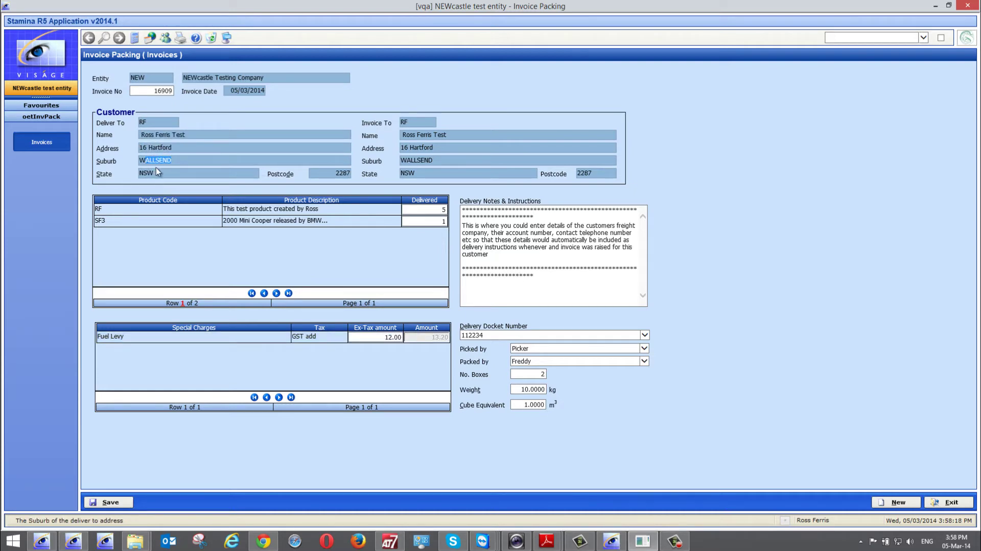
click(147, 173)
click(117, 503)
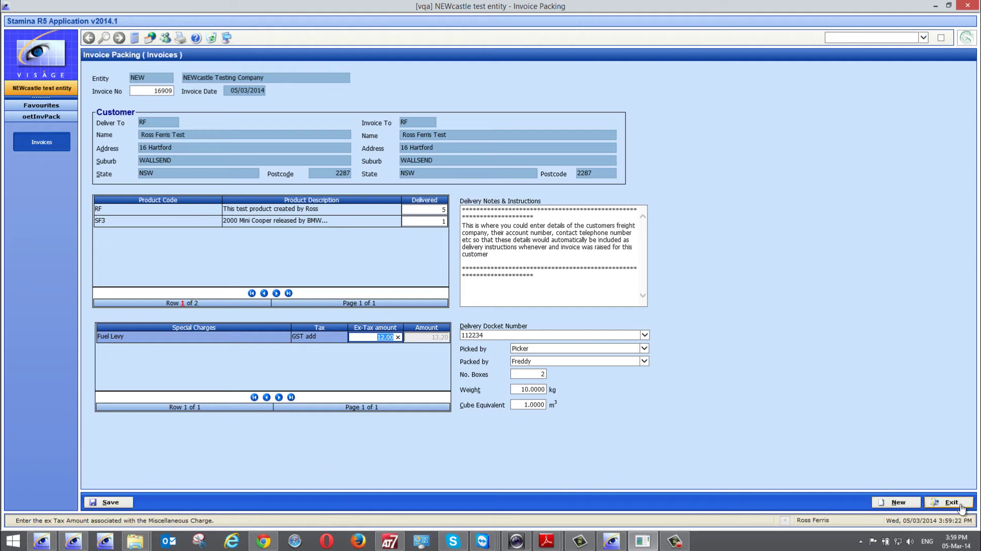
- Clear the invoice packing form and close it without saving
click(910, 505)
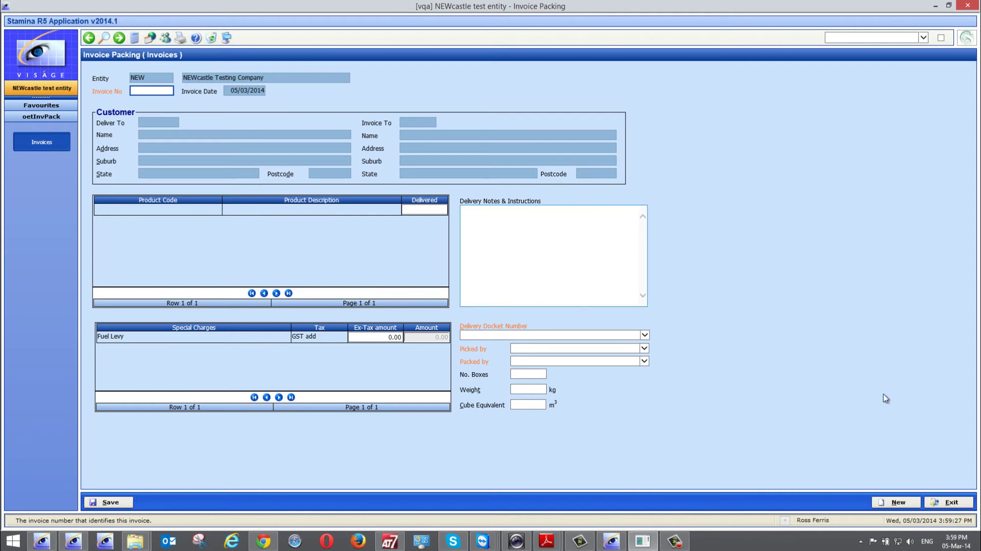
click(951, 502)
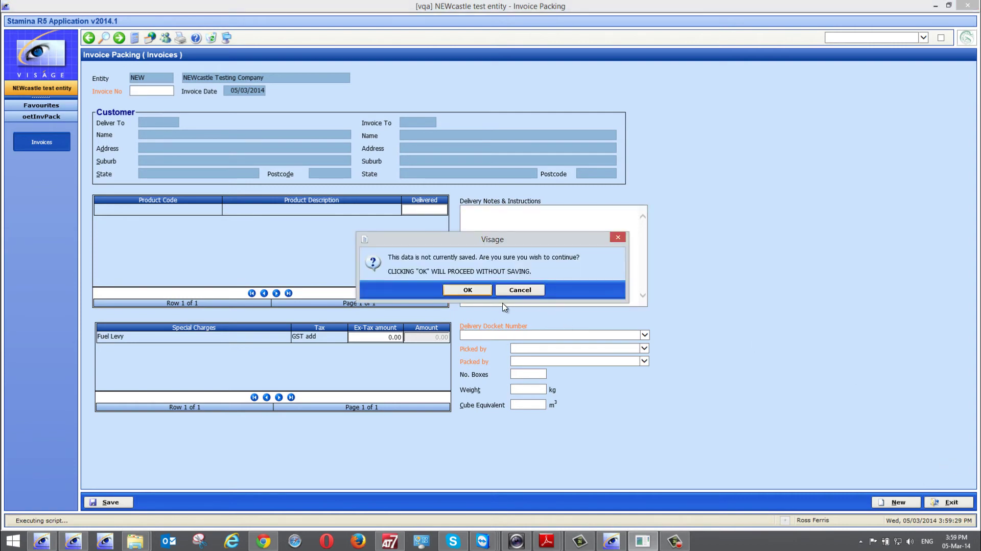
click(468, 290)
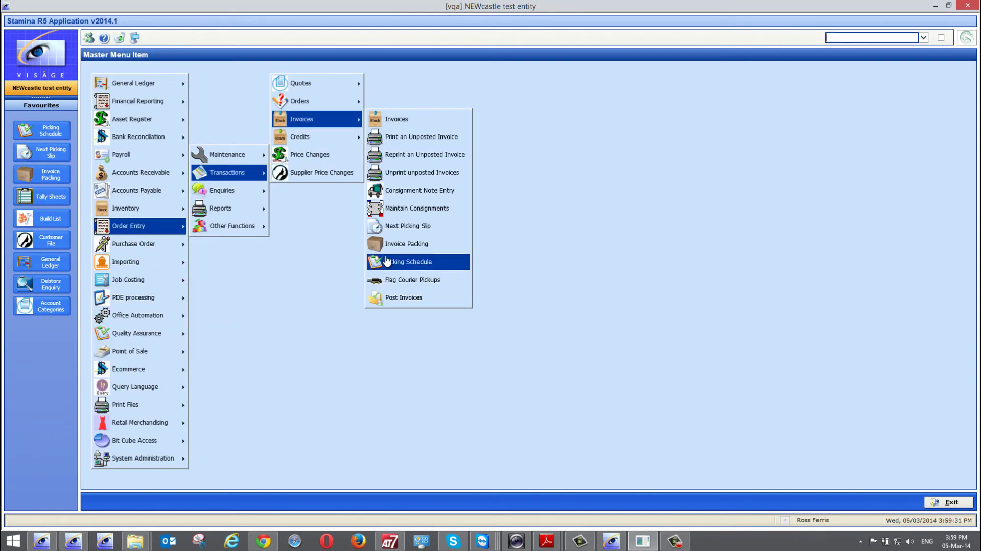
- In the Picking Schedule, check in-progress invoice 16914, then list finalised invoices including 16909
click(412, 262)
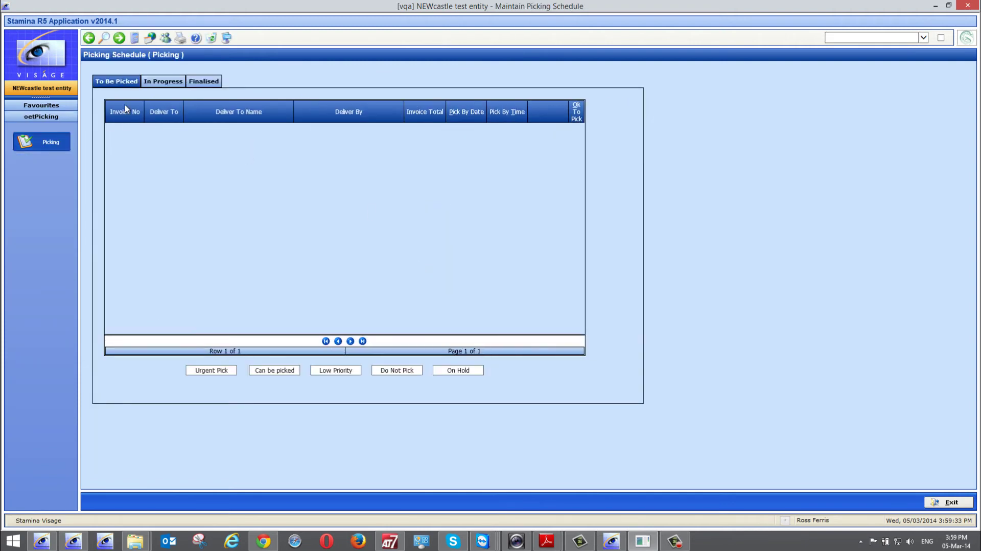
click(162, 81)
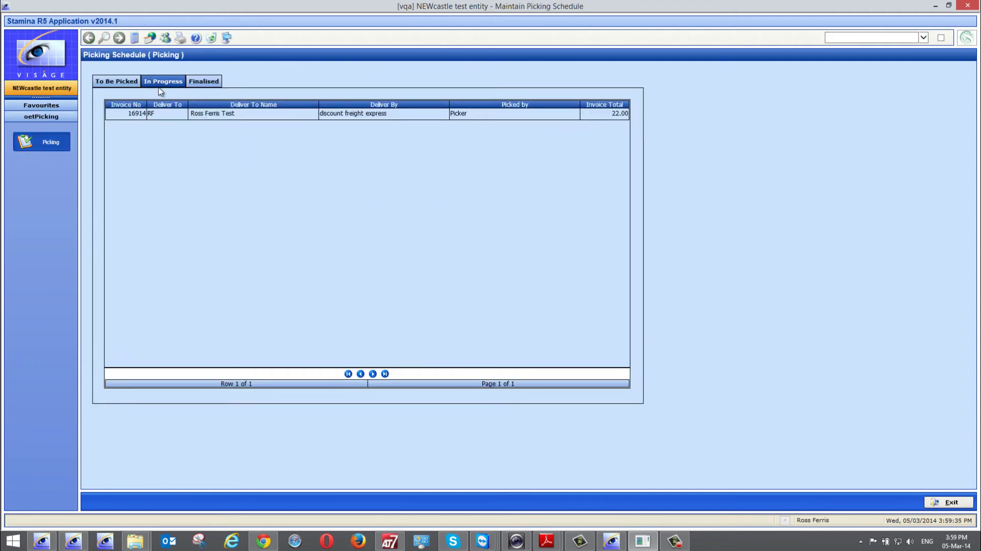
click(159, 113)
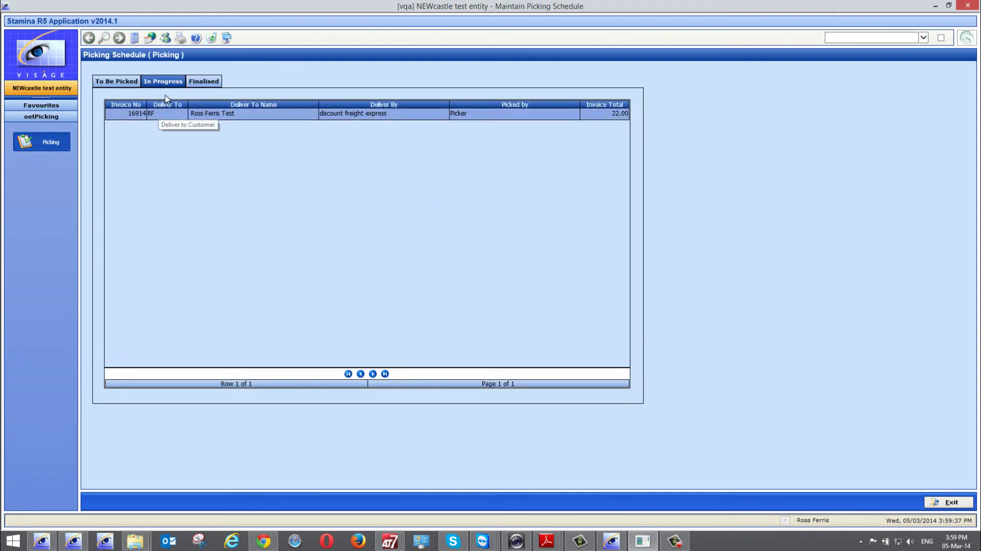
click(202, 83)
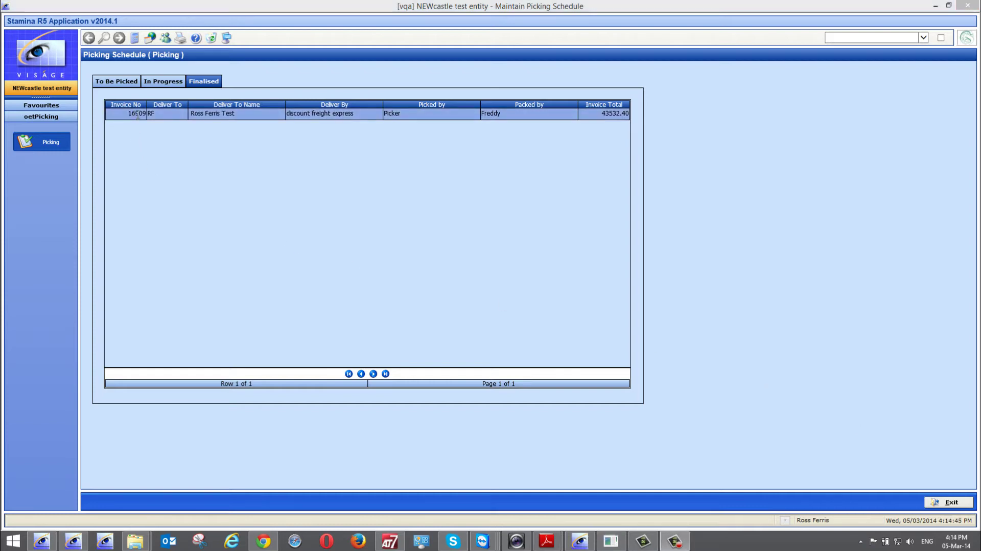
right_click(137, 115)
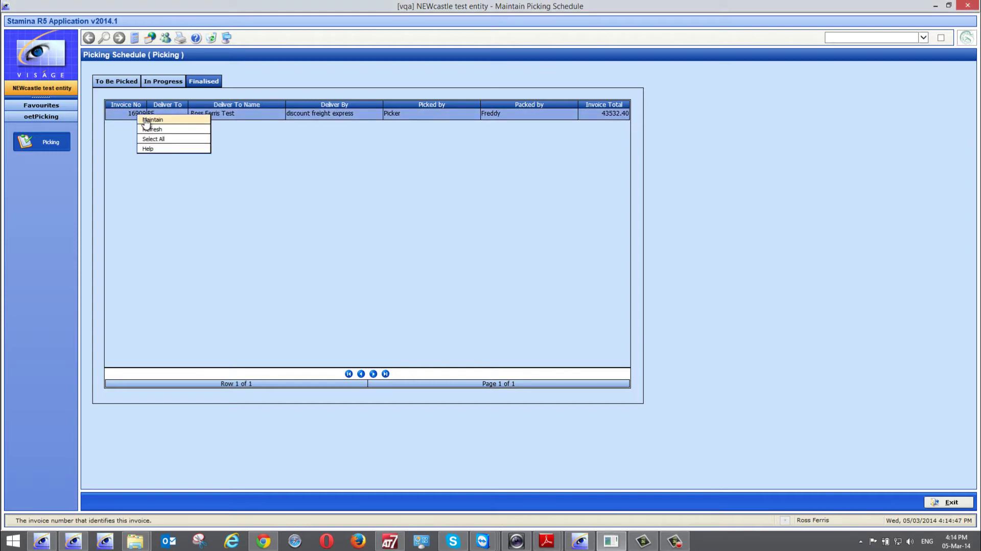
click(146, 120)
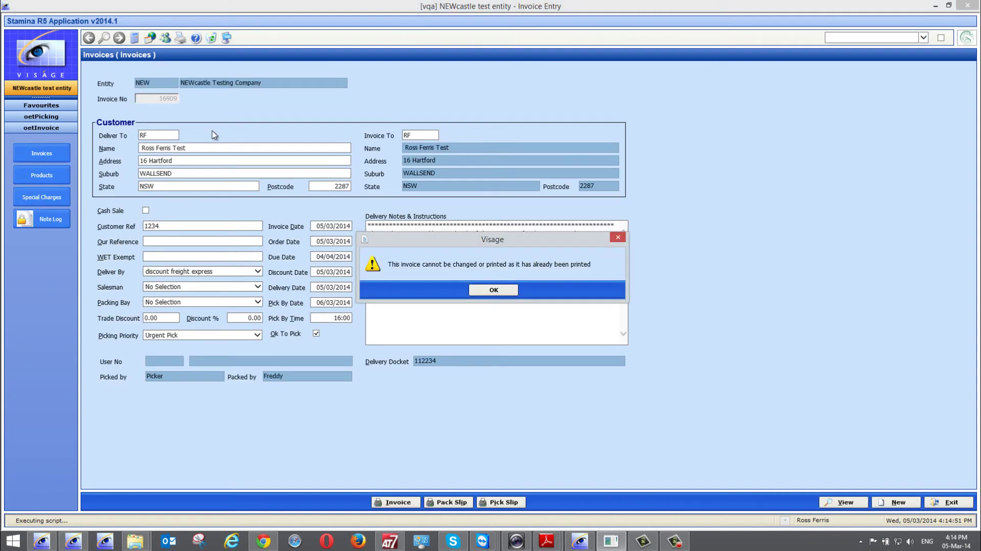
click(493, 290)
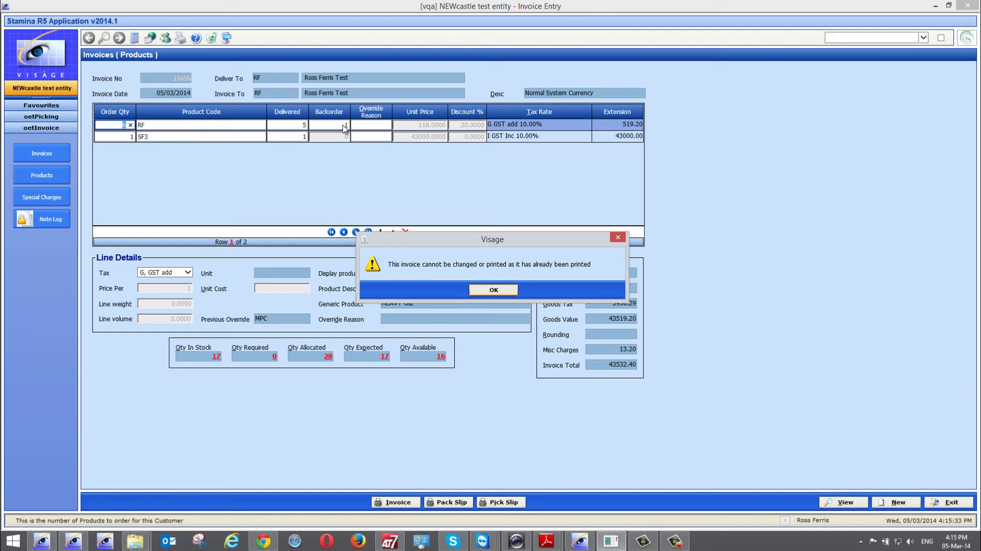
click(494, 290)
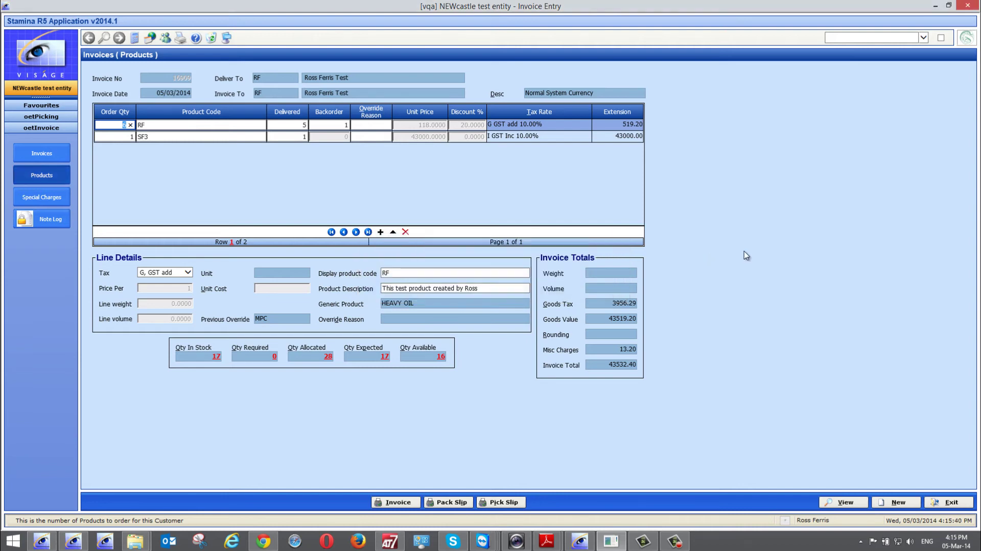
click(950, 496)
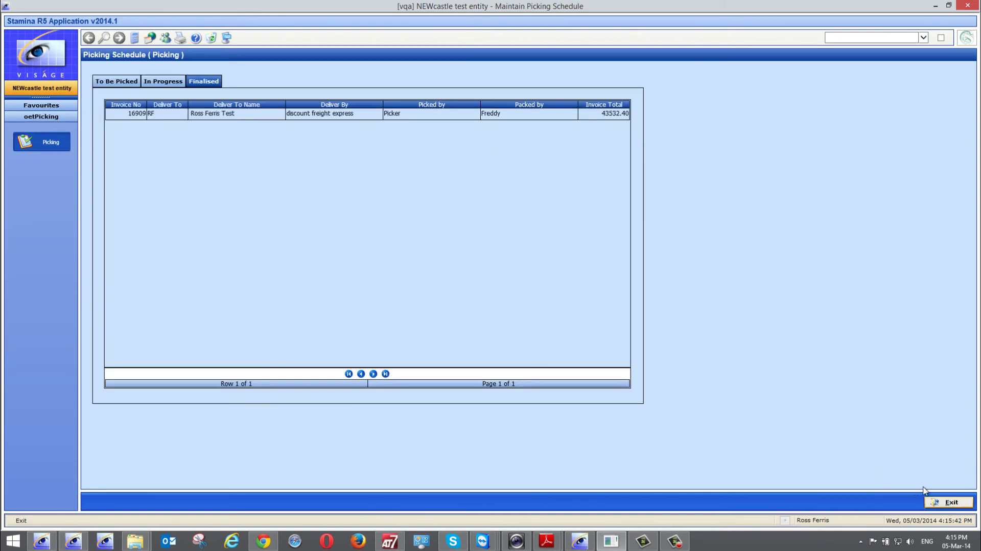
- Exit the Picking Schedule to return to the Master Menu
click(950, 502)
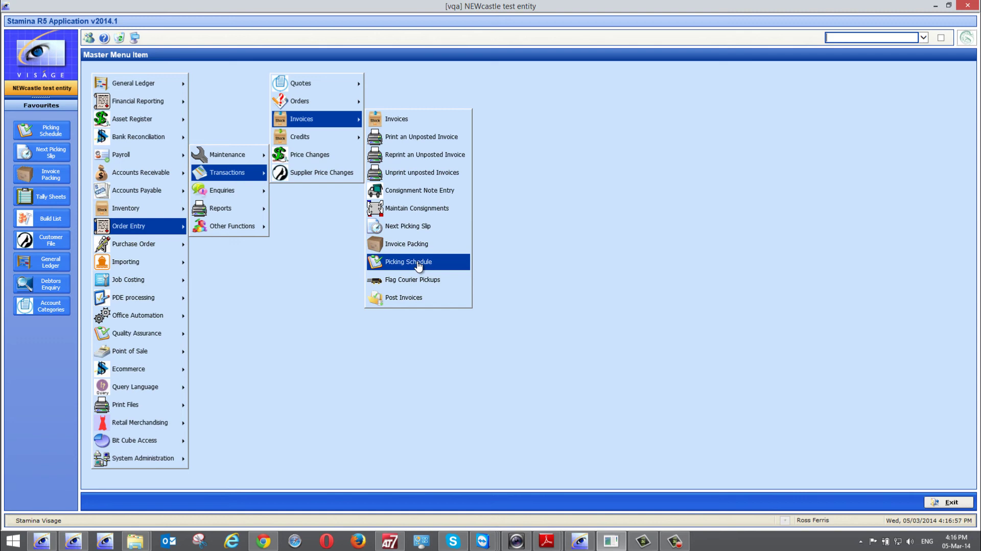
- Assign invoice 16913's next picking slip to a picker and save it
click(400, 229)
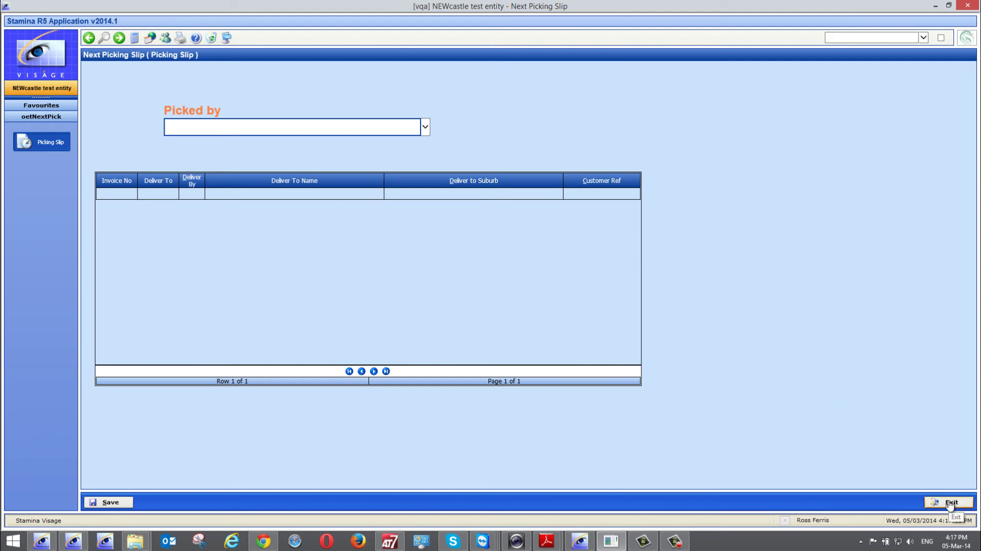
click(427, 134)
click(219, 158)
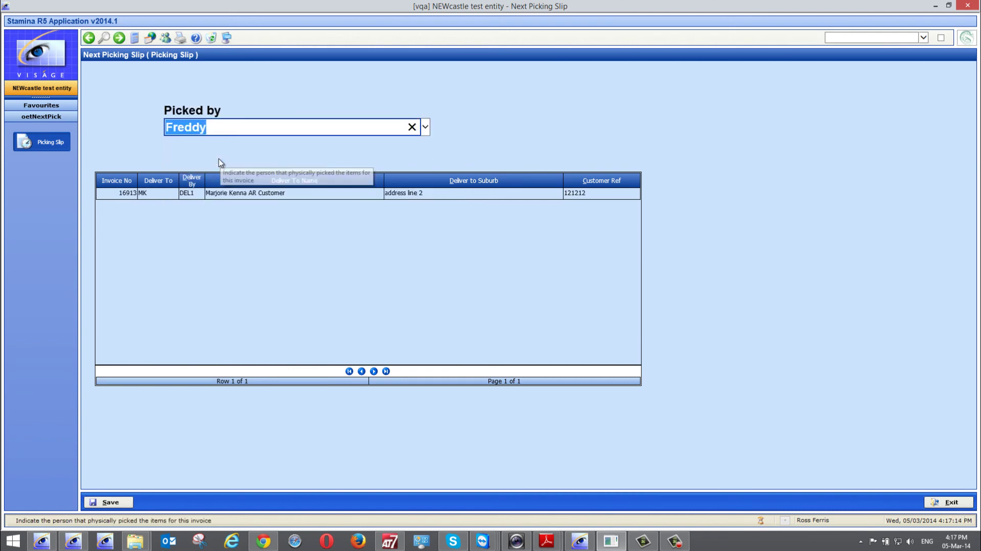
click(115, 500)
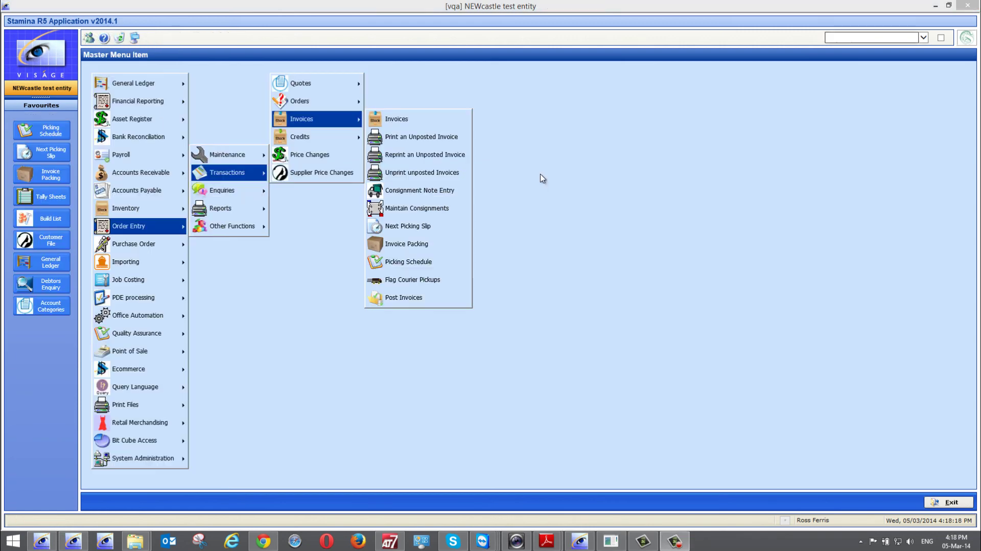
- Check Next Picking Slip for Picker, confirm nothing is left to pick, and exit
click(384, 226)
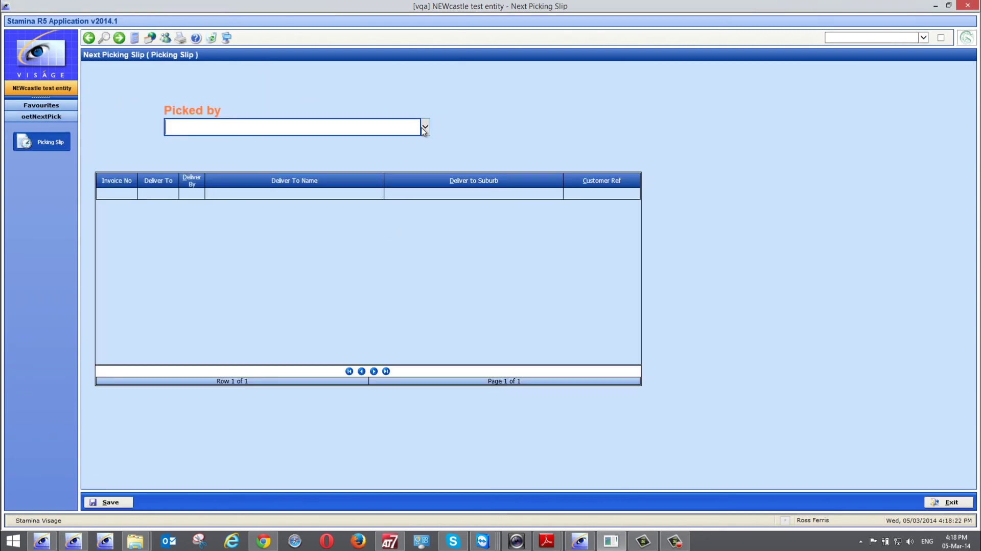
click(425, 128)
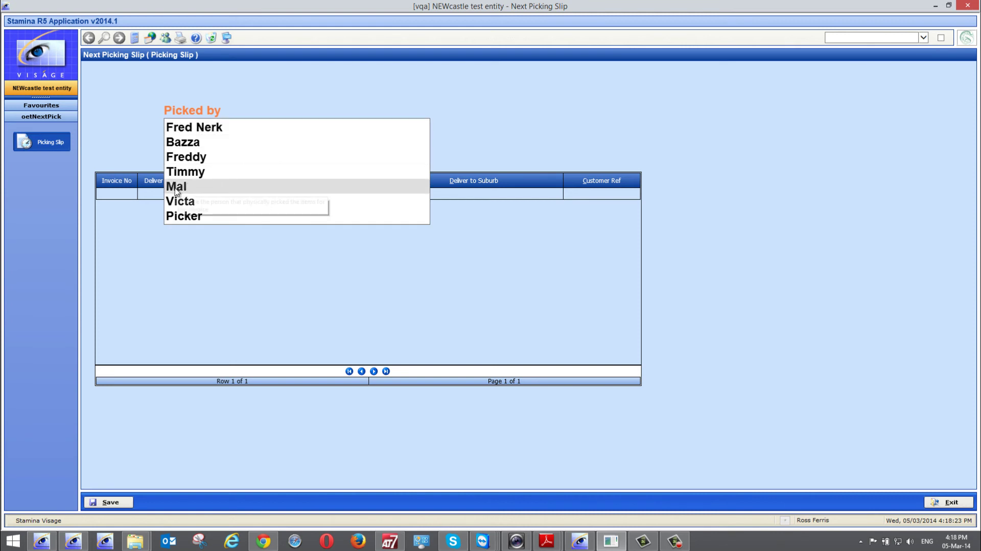
click(199, 216)
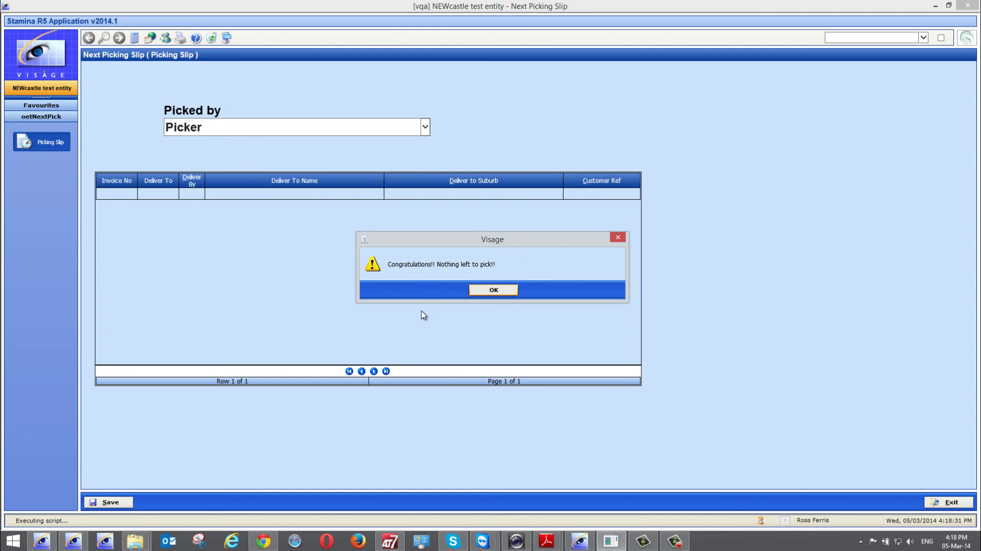
click(491, 291)
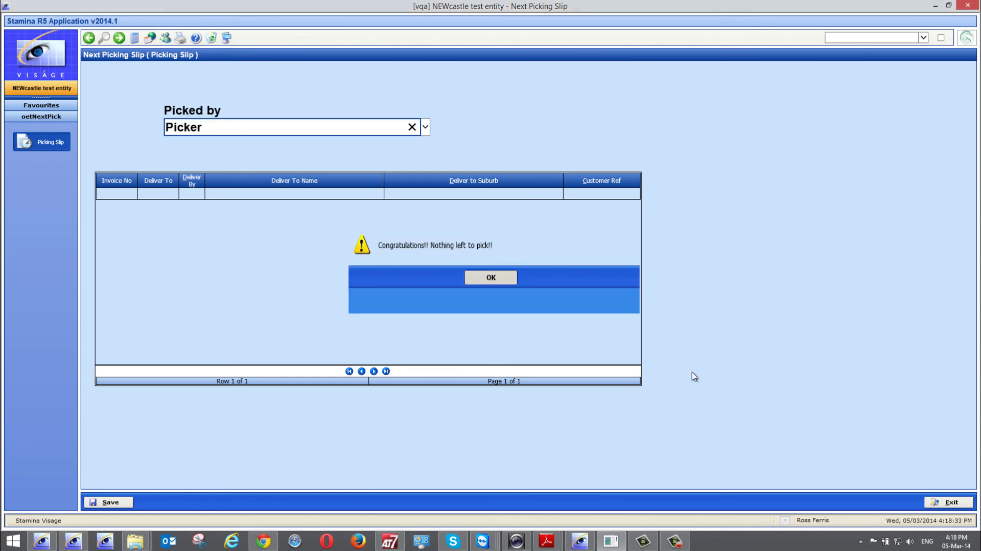
click(948, 502)
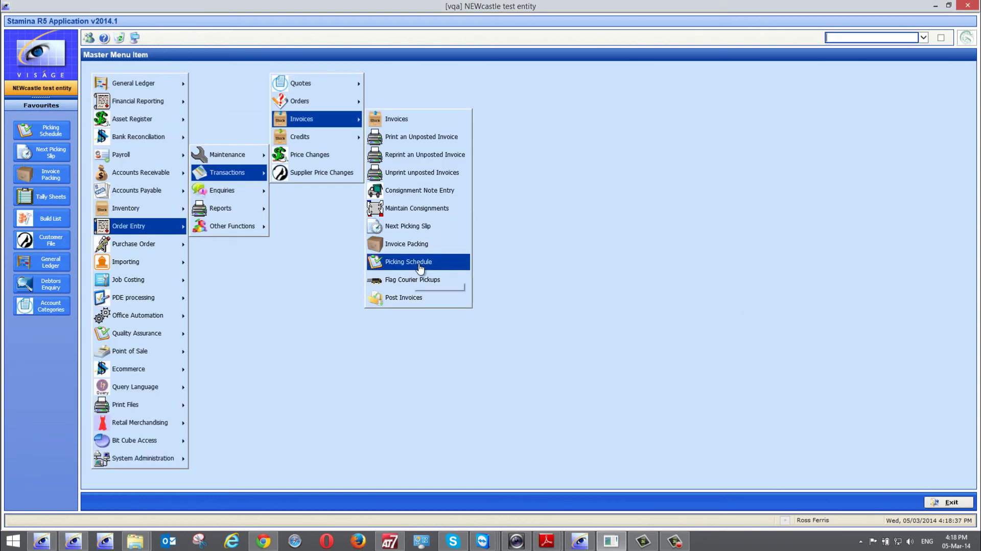
- Review in-progress invoices 16913 and 16914 and the finalised list, then start a blank Invoice Entry
click(420, 266)
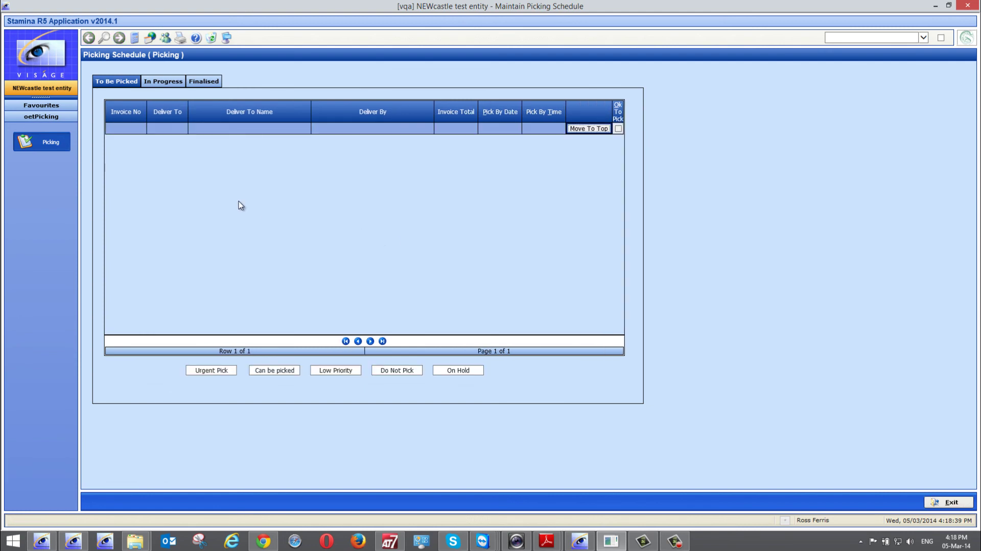
click(165, 83)
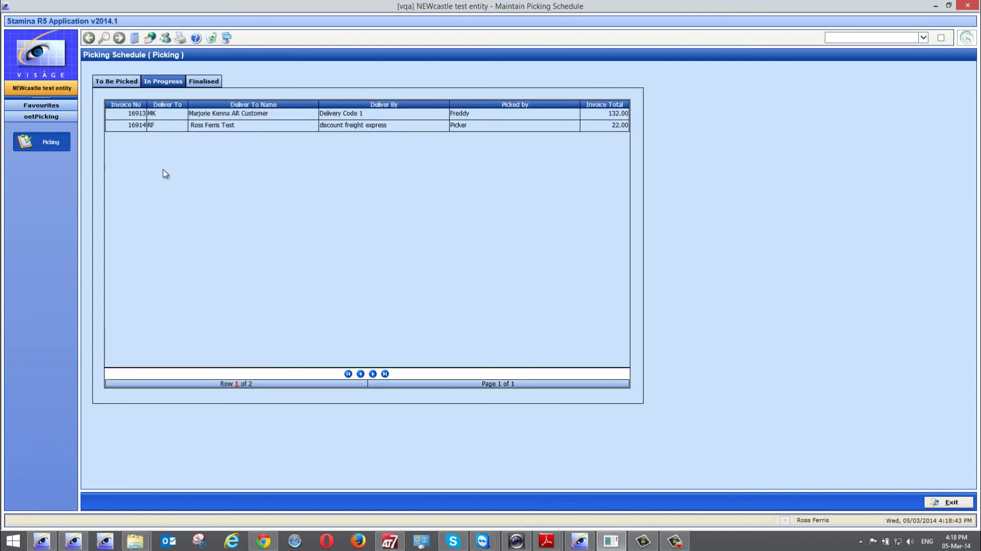
click(466, 125)
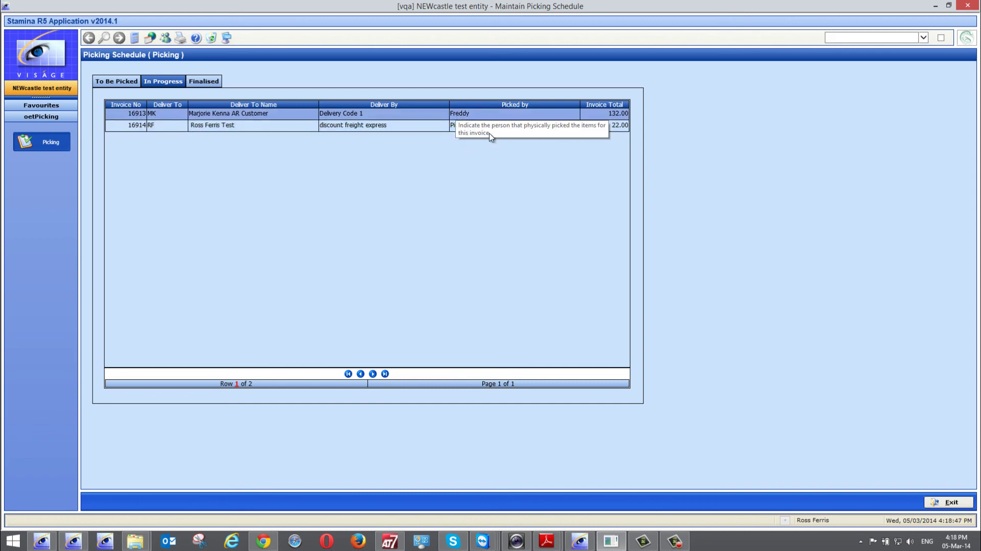
click(202, 82)
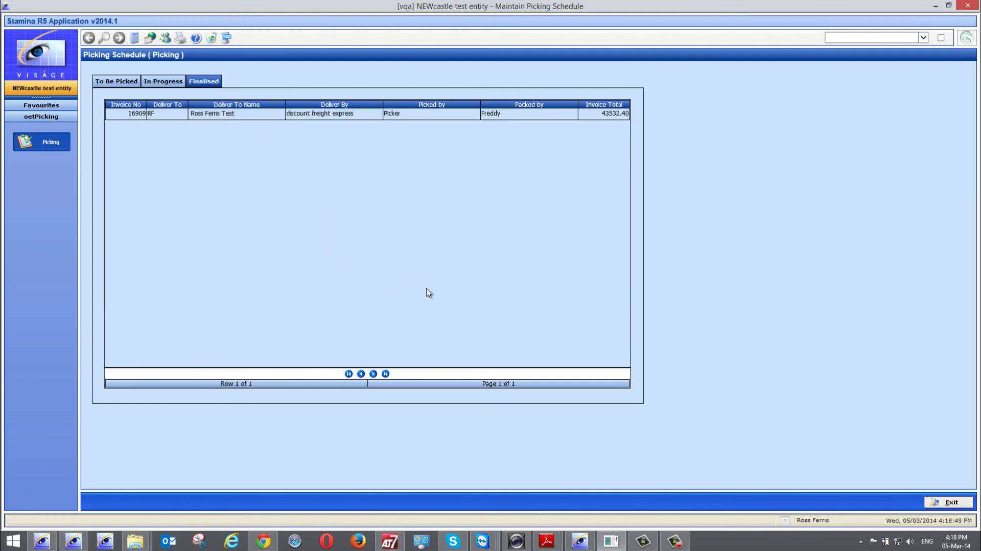
click(947, 503)
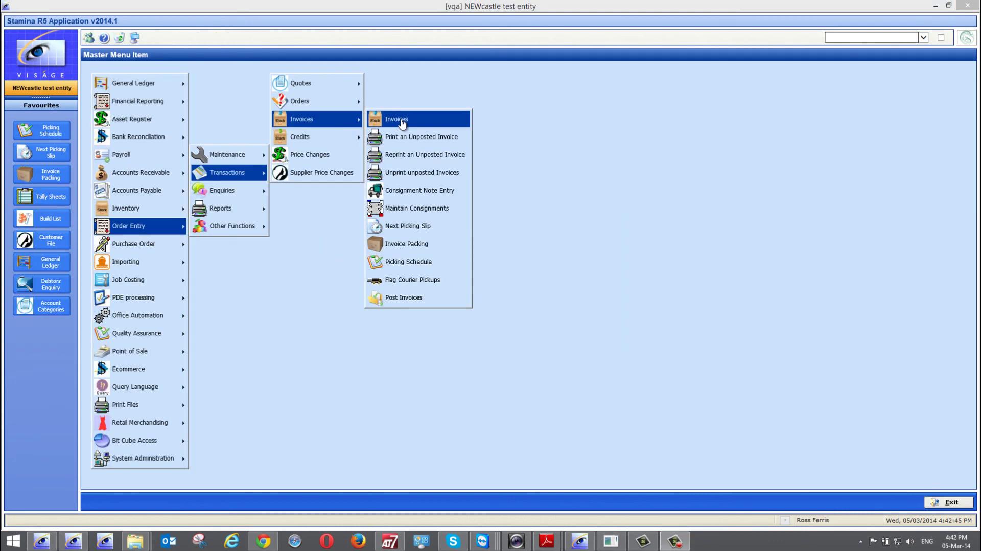
click(402, 121)
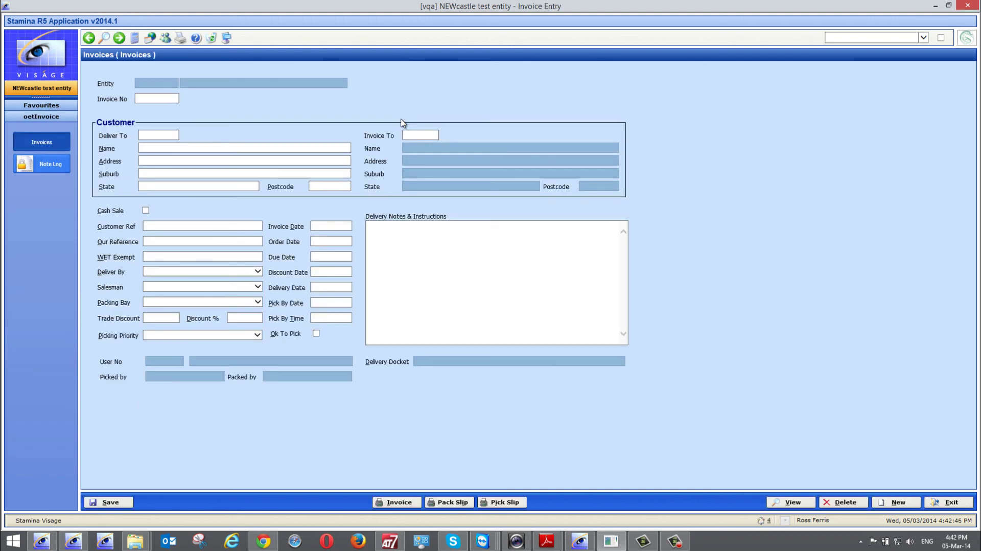